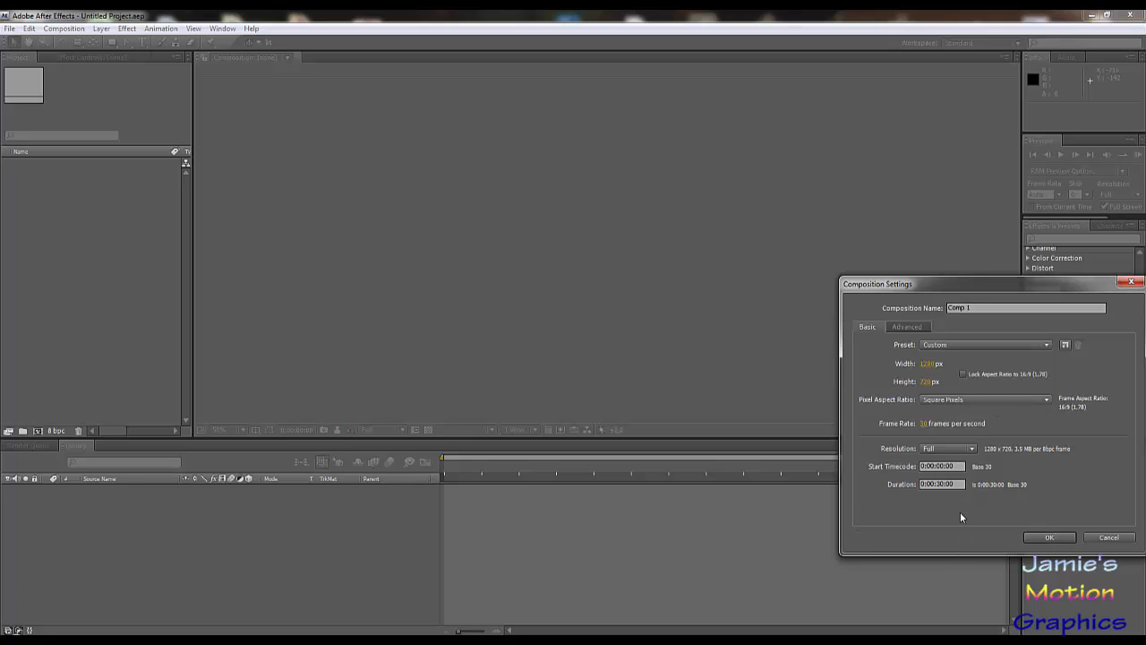
Create a 1280 x 720 px, 30 fps, 30-second composition with square pixels and rename it Main.
left_click(1050, 537)
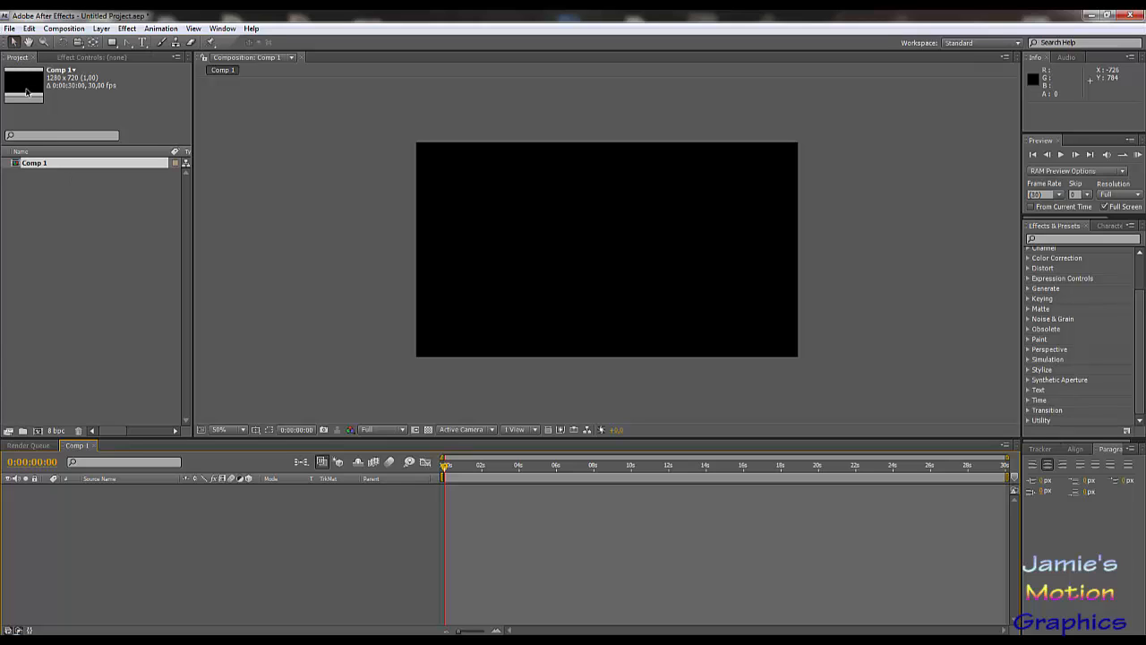
right_click(36, 163)
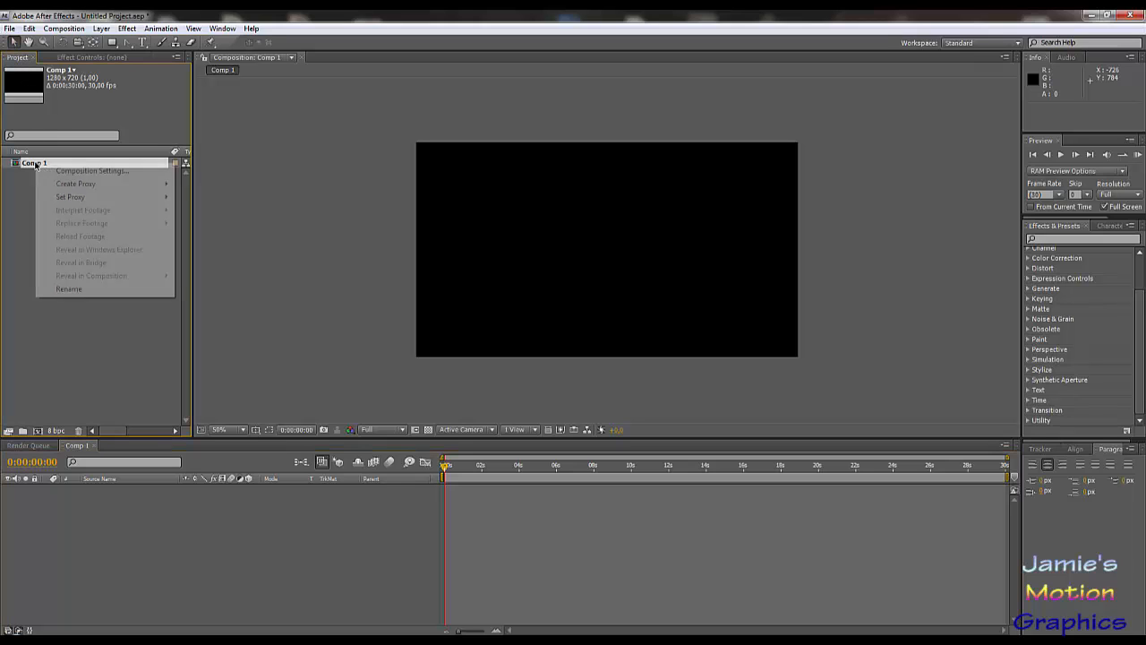
left_click(68, 288)
type("Main")
key("Return")
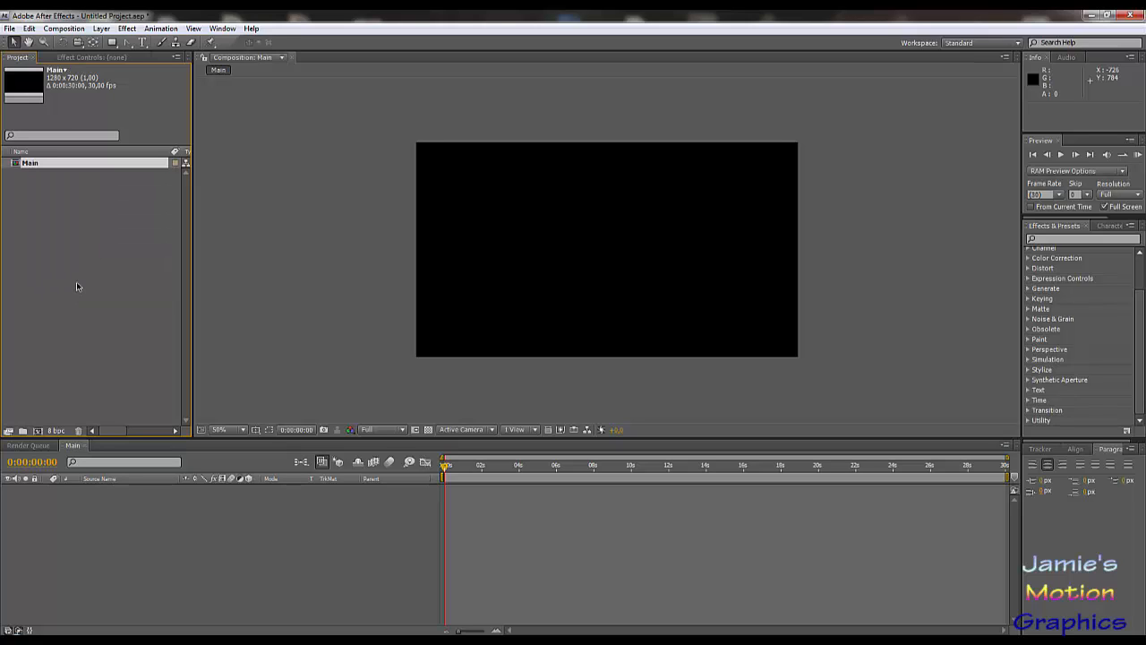
left_click(98, 289)
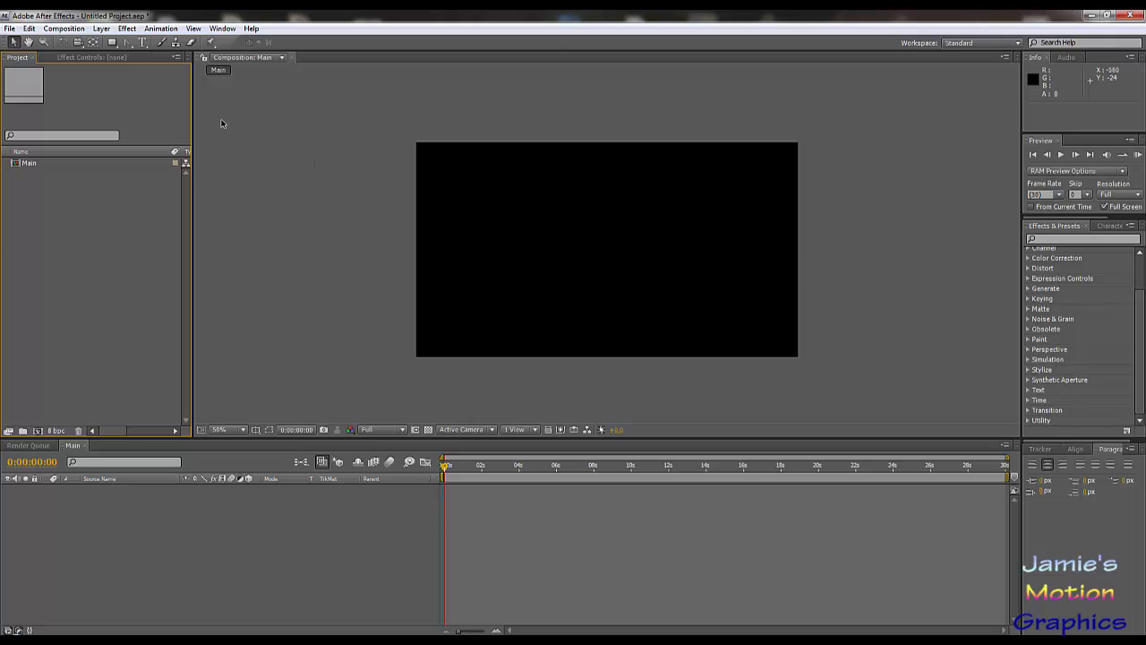
Add a bright purple solid layer that matches the composition size to the Main timeline.
left_click(101, 29)
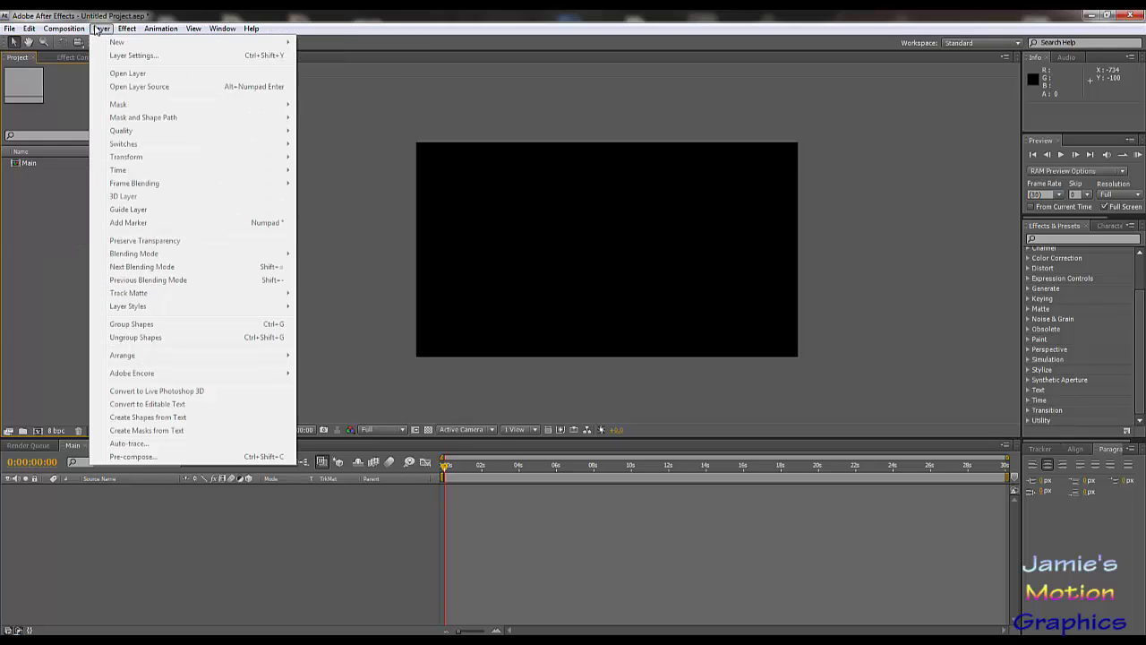
left_click(124, 568)
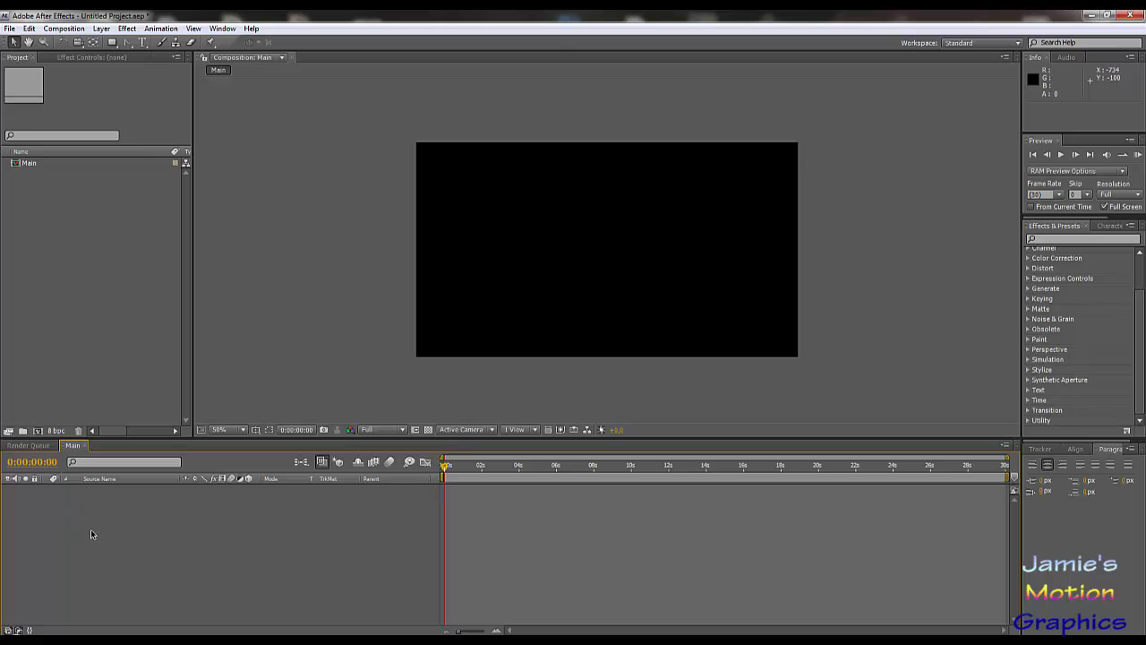
left_click(99, 30)
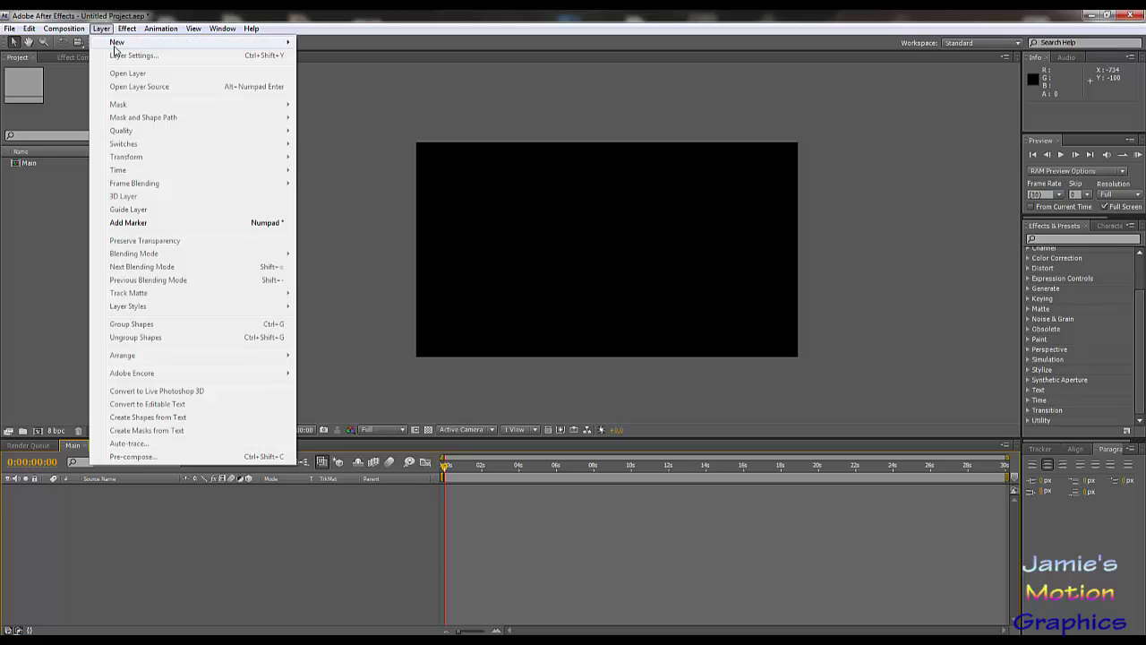
mouse_move(116, 47)
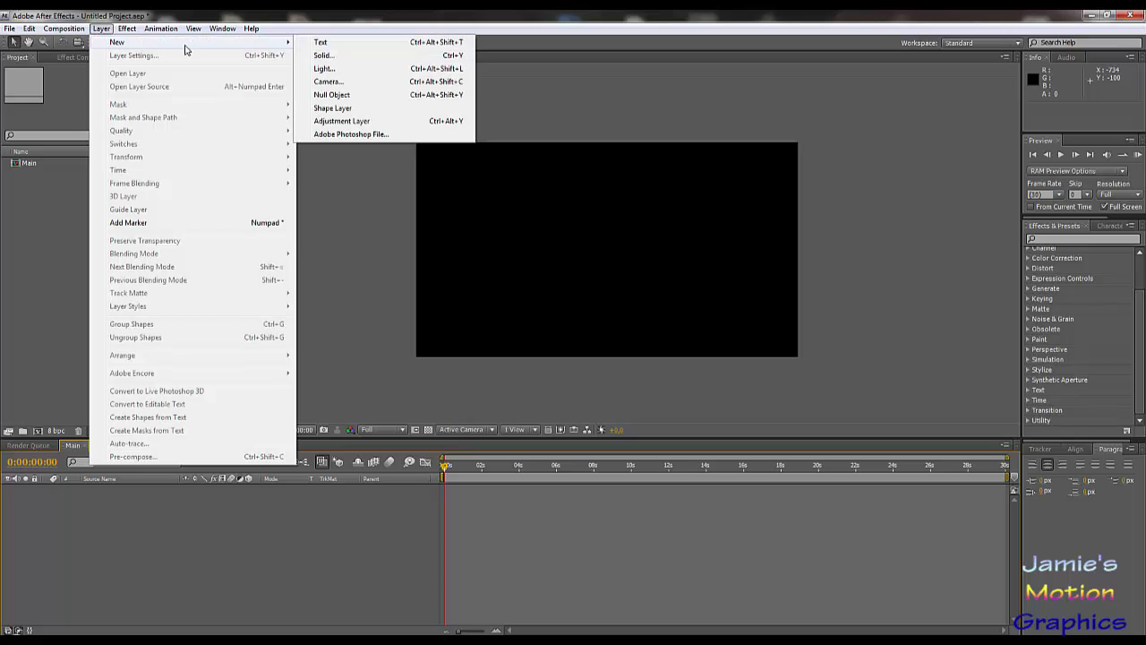
left_click(333, 57)
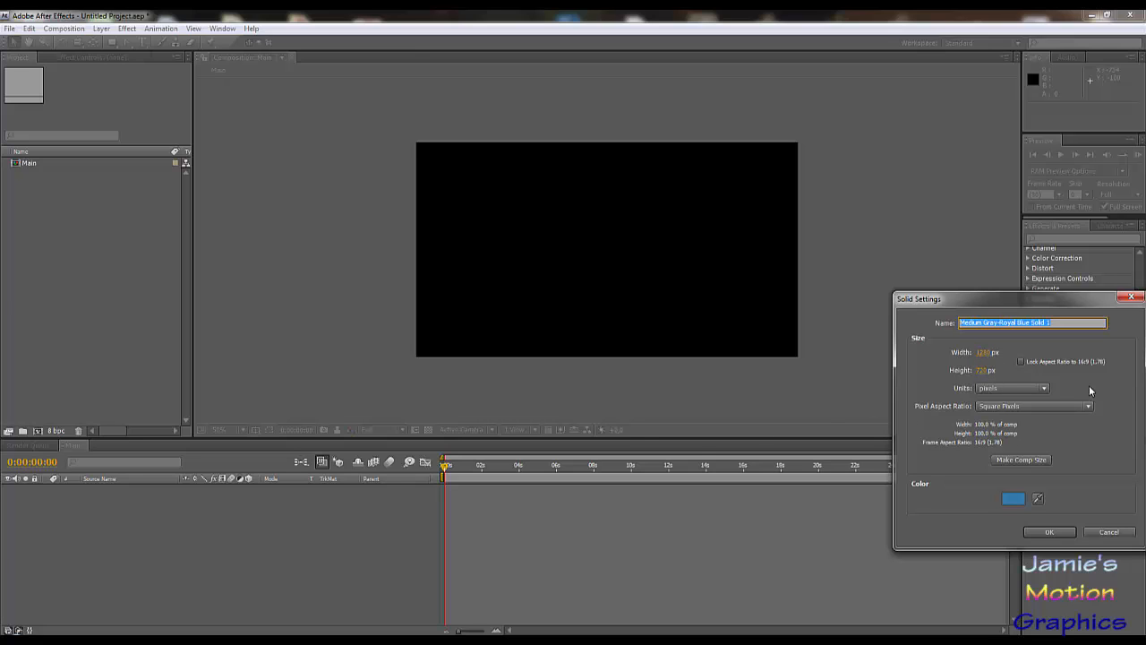
left_click(1017, 461)
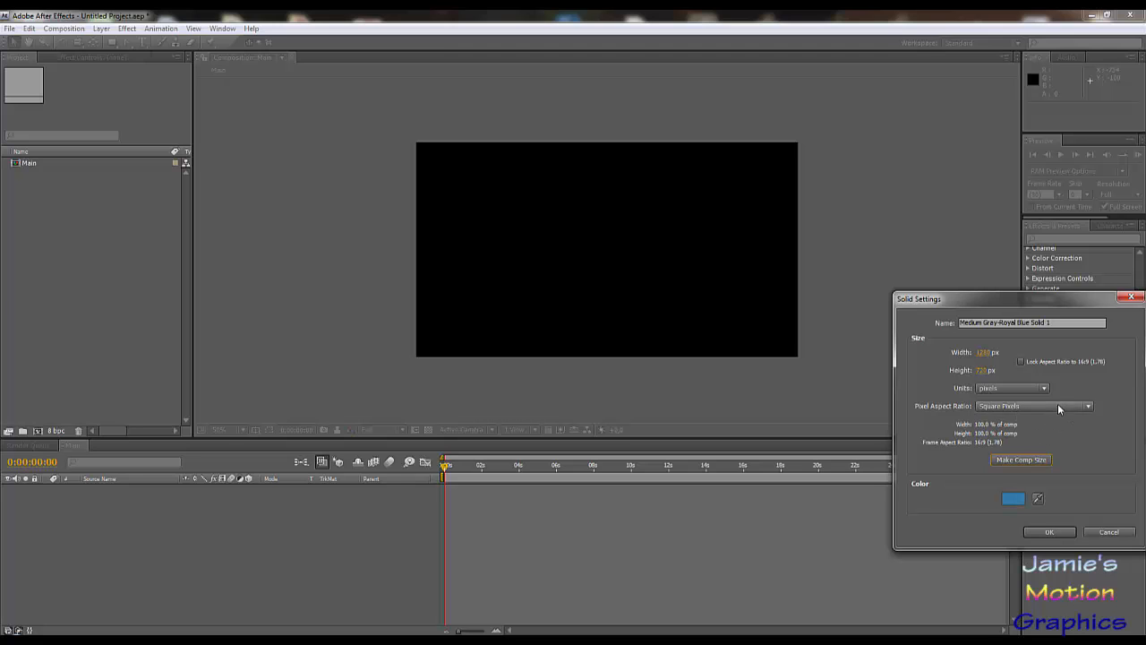
left_click(1013, 499)
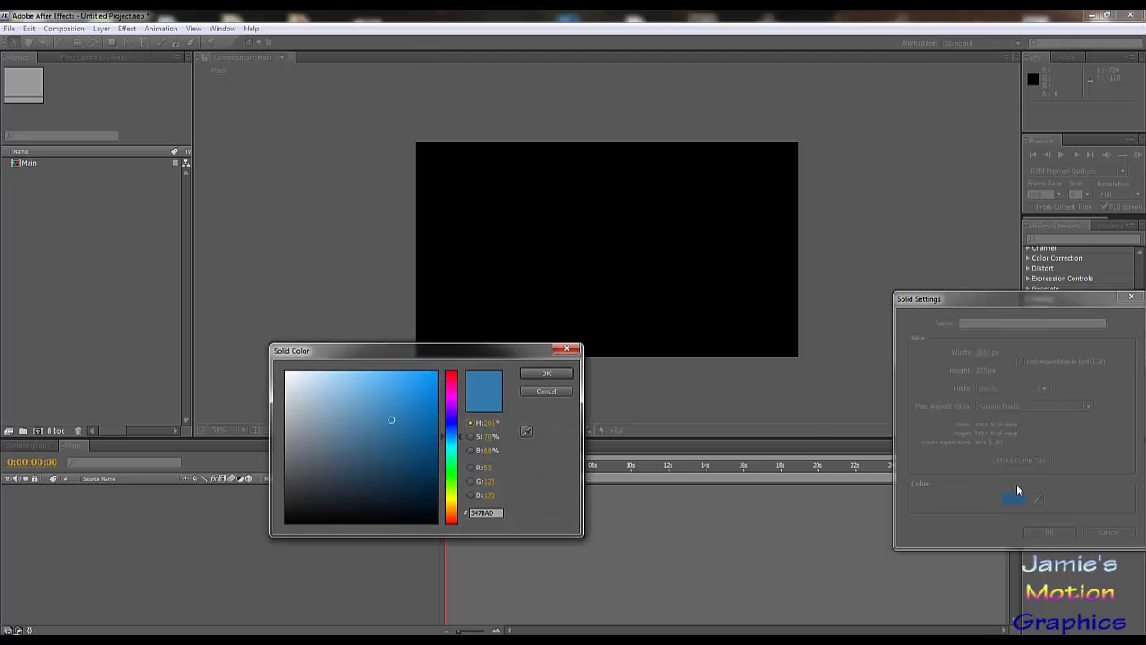
mouse_move(446, 435)
left_mouse_down()
mouse_move(449, 398)
mouse_move(449, 419)
mouse_move(498, 327)
left_mouse_up()
left_click(547, 372)
left_click(1049, 532)
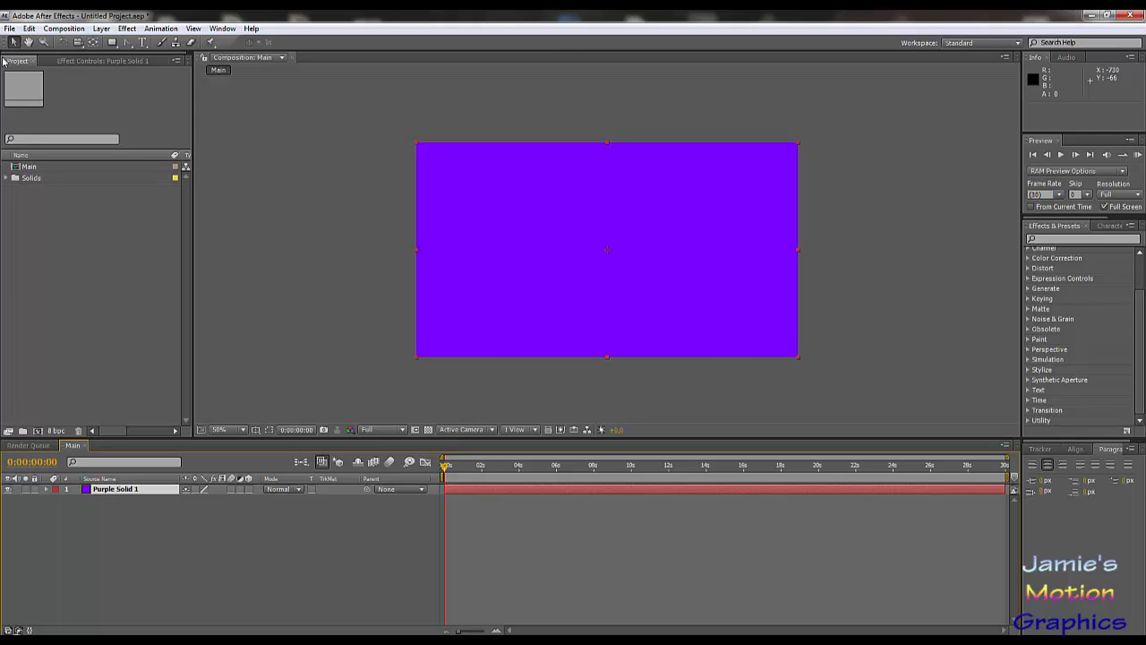
Draw a rectangular mask about 404 x 196 px near the centre of the purple solid with the Rectangle Tool.
left_click(110, 44)
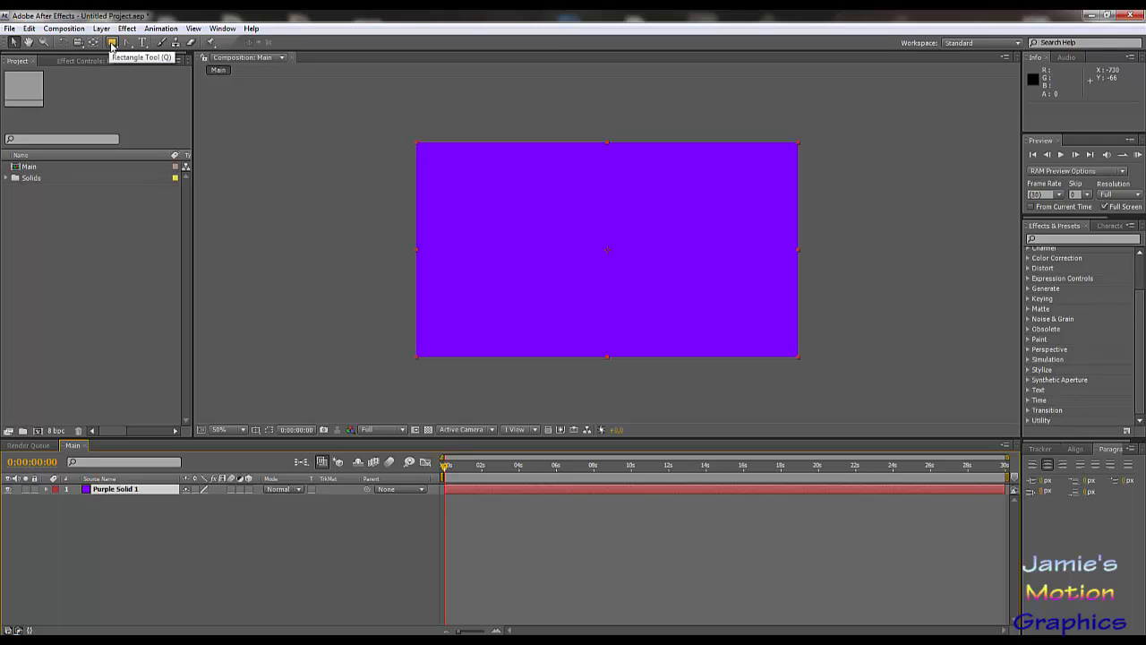
left_click(111, 44)
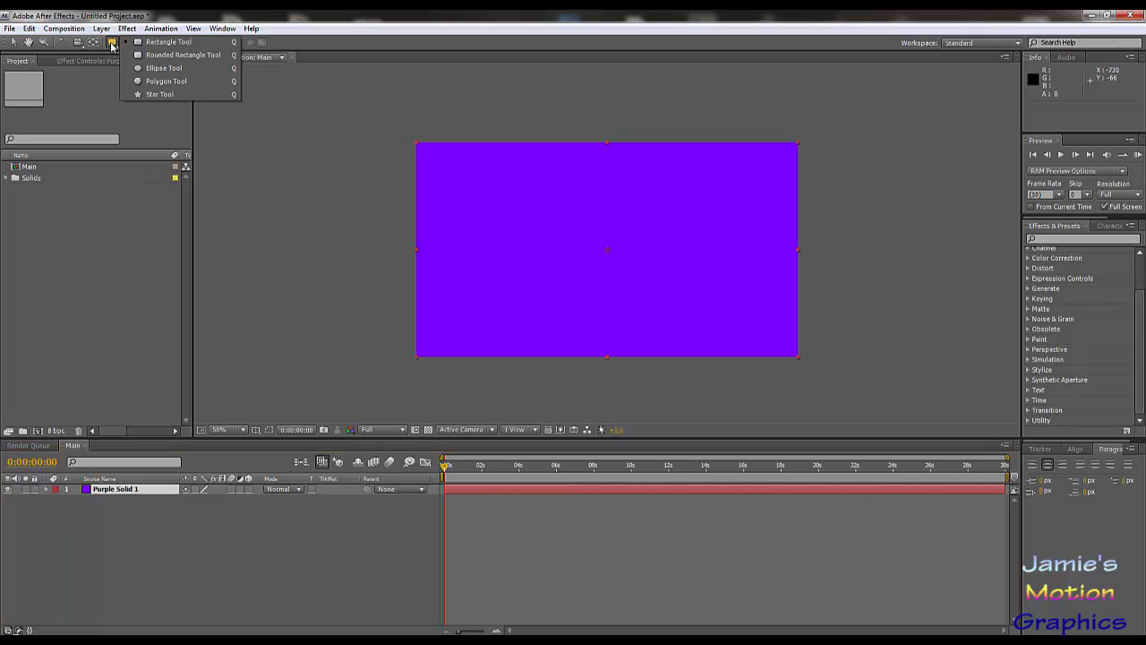
left_click(156, 42)
left_click_drag(544, 217, 665, 274)
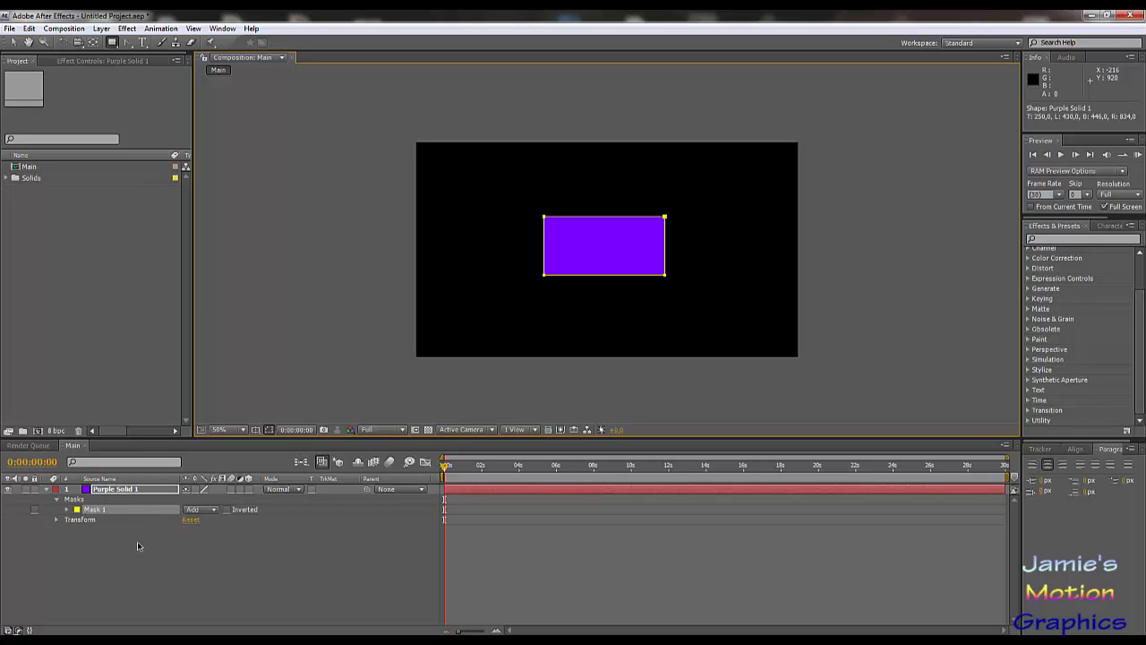
Try an elliptical mask over the rectangle's upper-left corner and a star mask beside it, and undo both.
left_click_drag(112, 42, 170, 69)
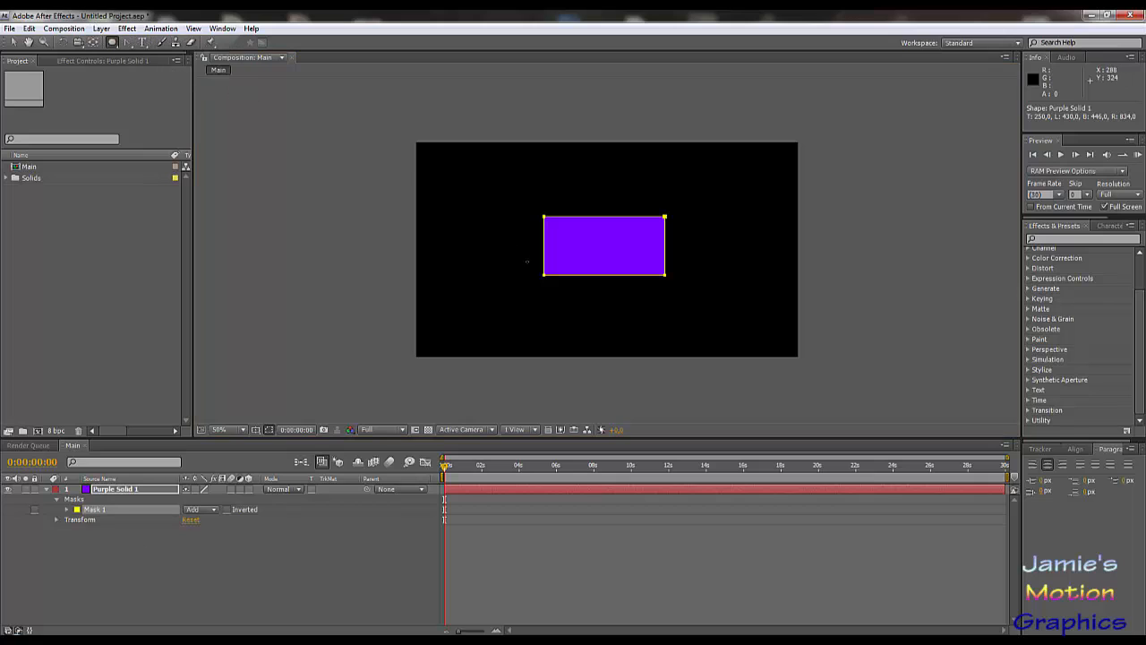
left_click_drag(501, 188, 581, 250)
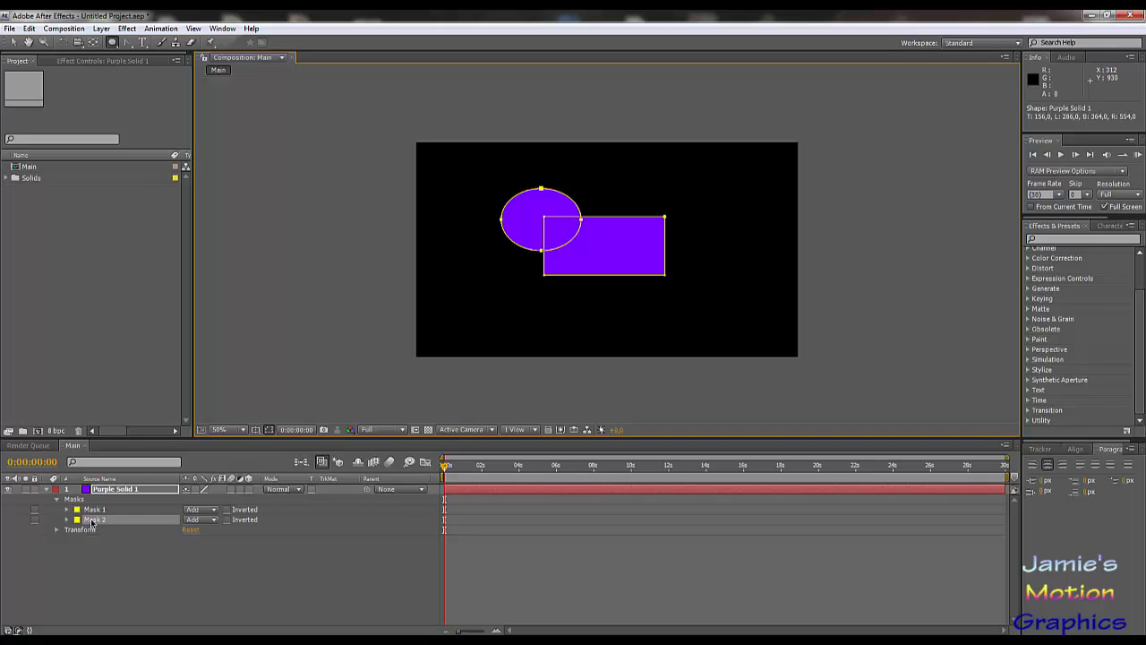
left_click_drag(112, 42, 150, 93)
left_click_drag(729, 218, 778, 208)
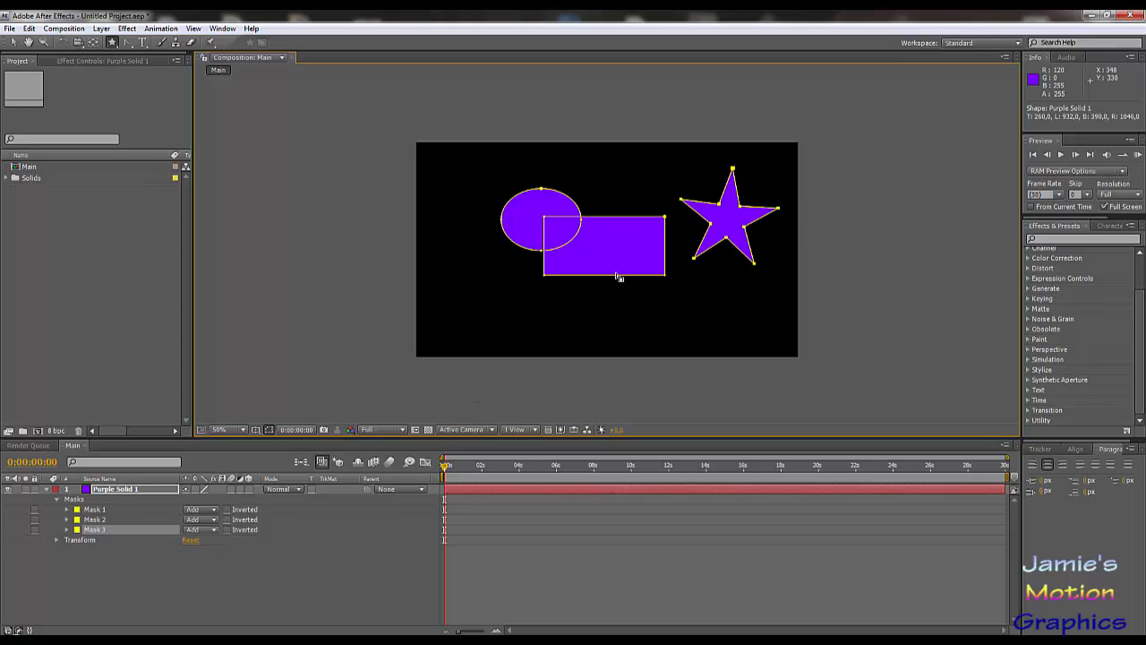
key("ctrl+z")
key("ctrl+z")
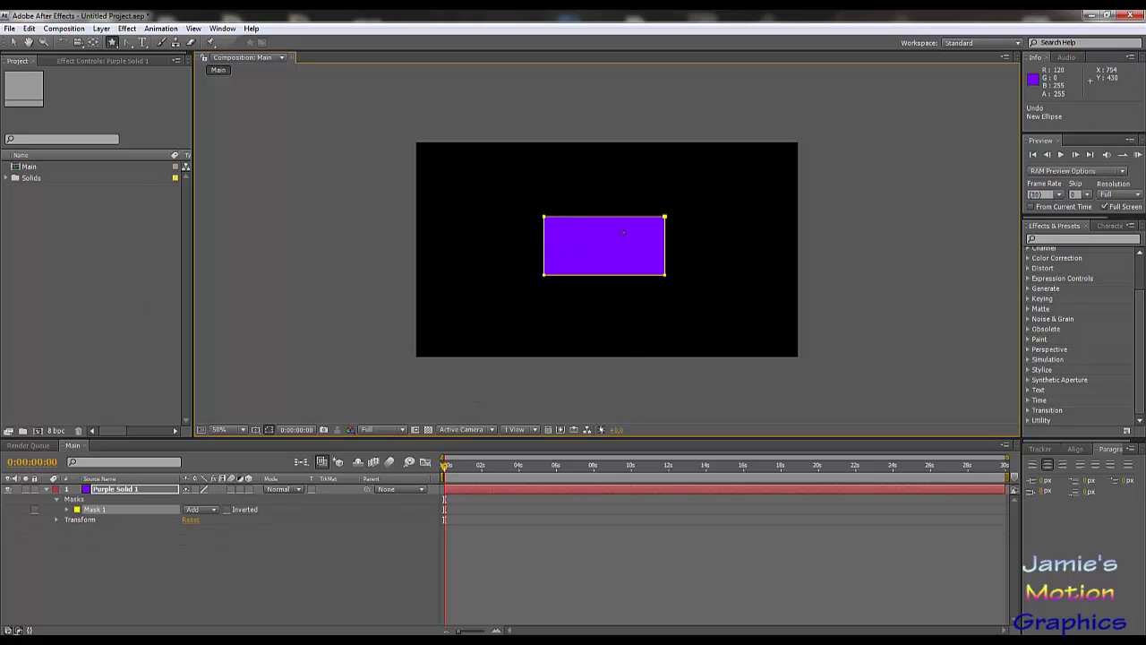
Inspect the rectangular mask's properties and reveal only its Mask Path under the purple solid.
left_click(66, 509)
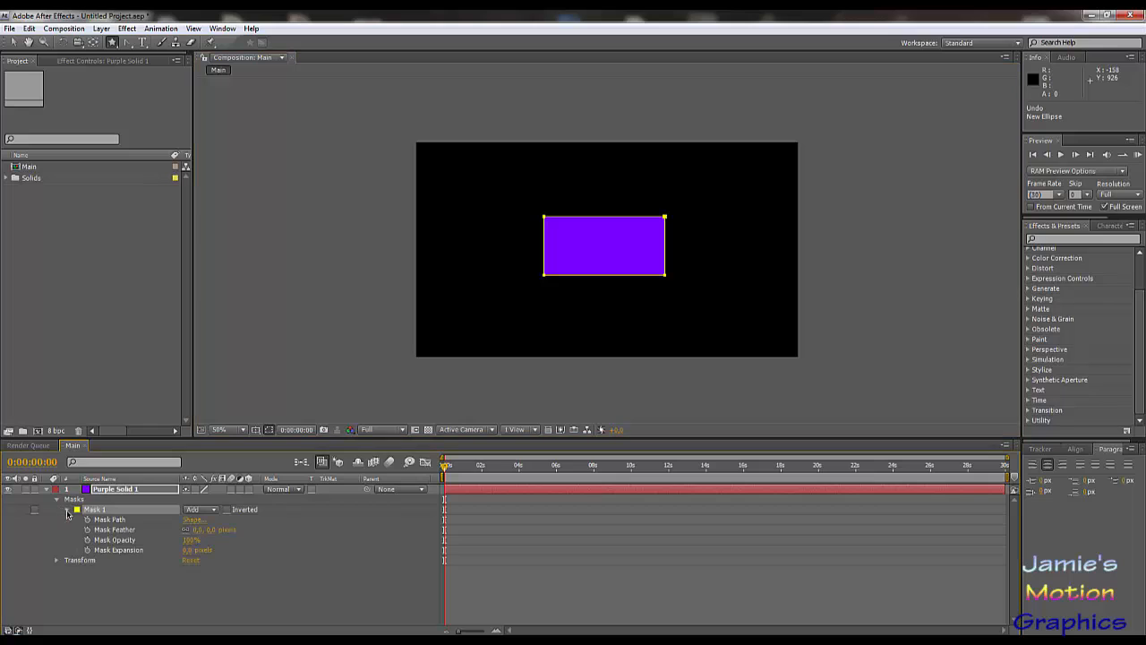
left_click(66, 510)
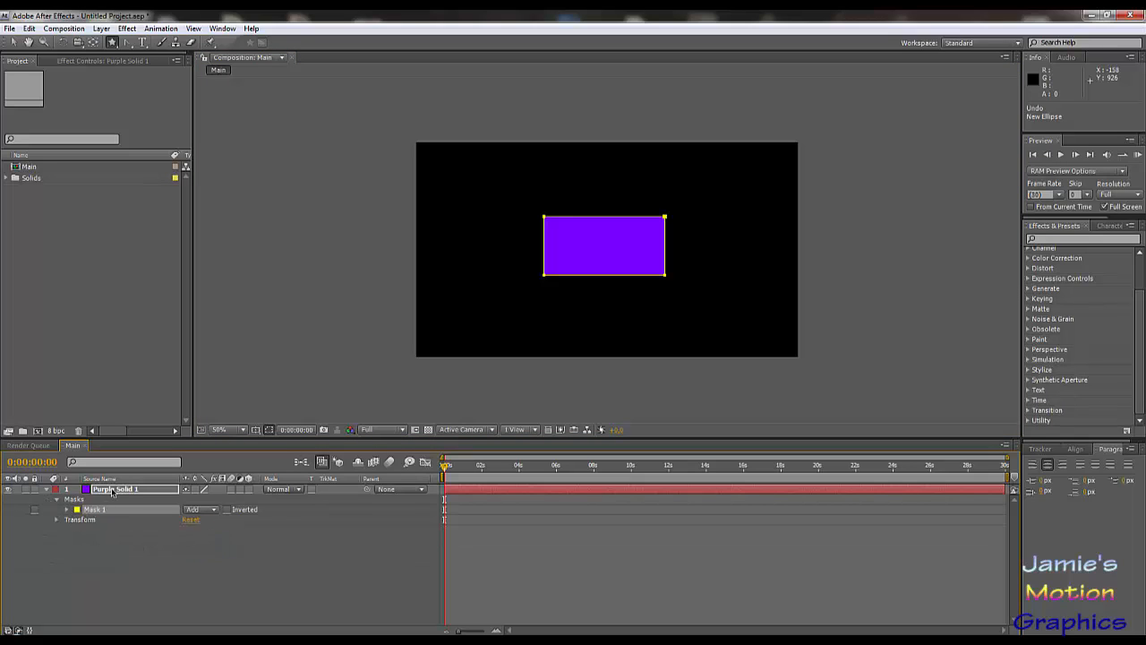
left_click(48, 490)
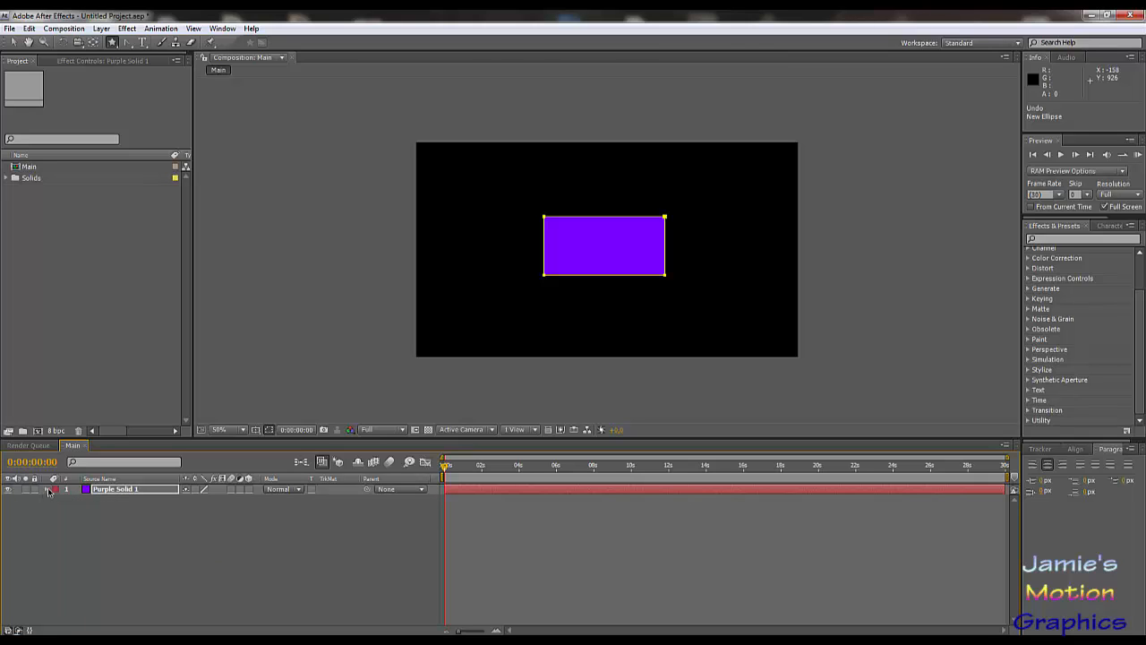
left_click(117, 491)
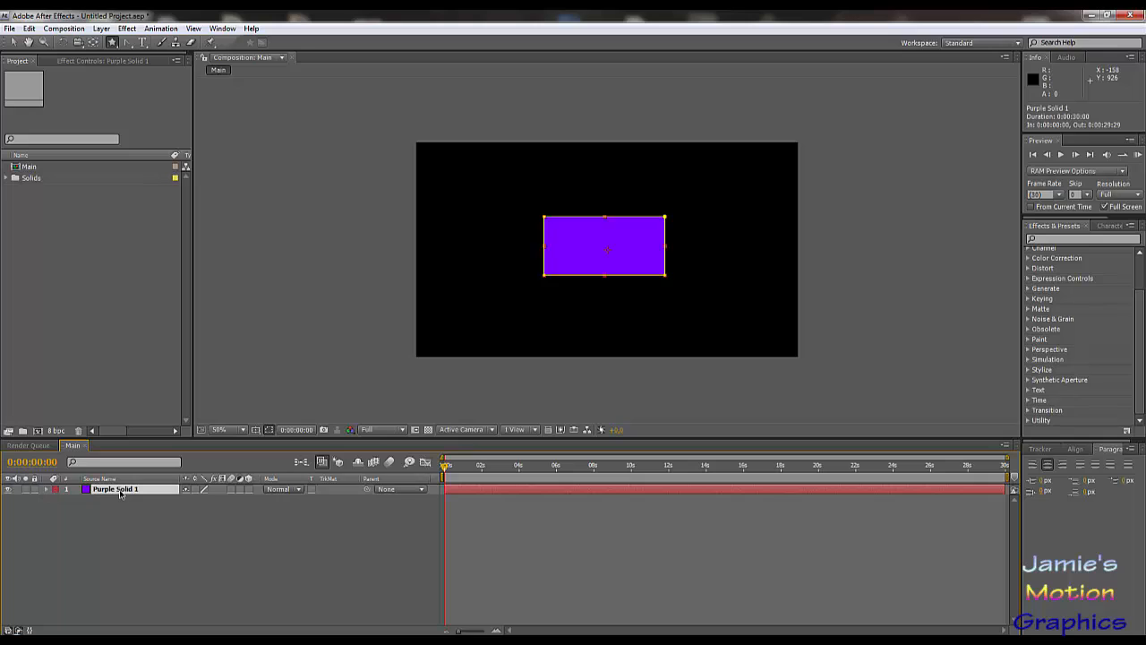
key("m")
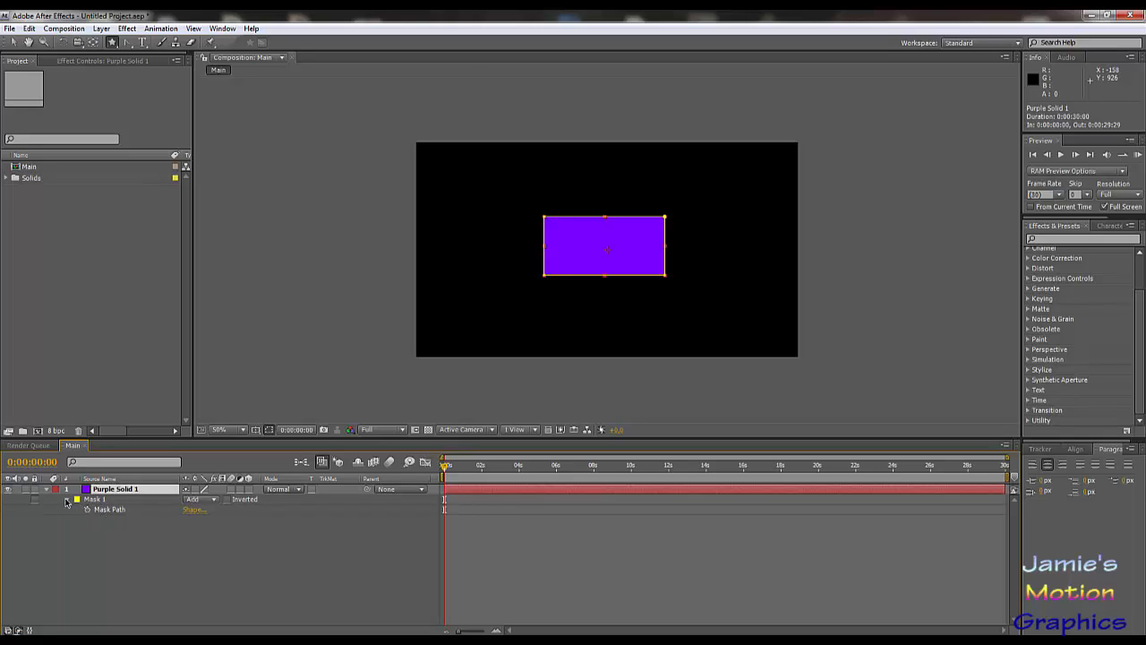
Set the rectangular mask's bounding box to left 540, top 260, right 740 and bottom 460 px.
left_click(193, 511)
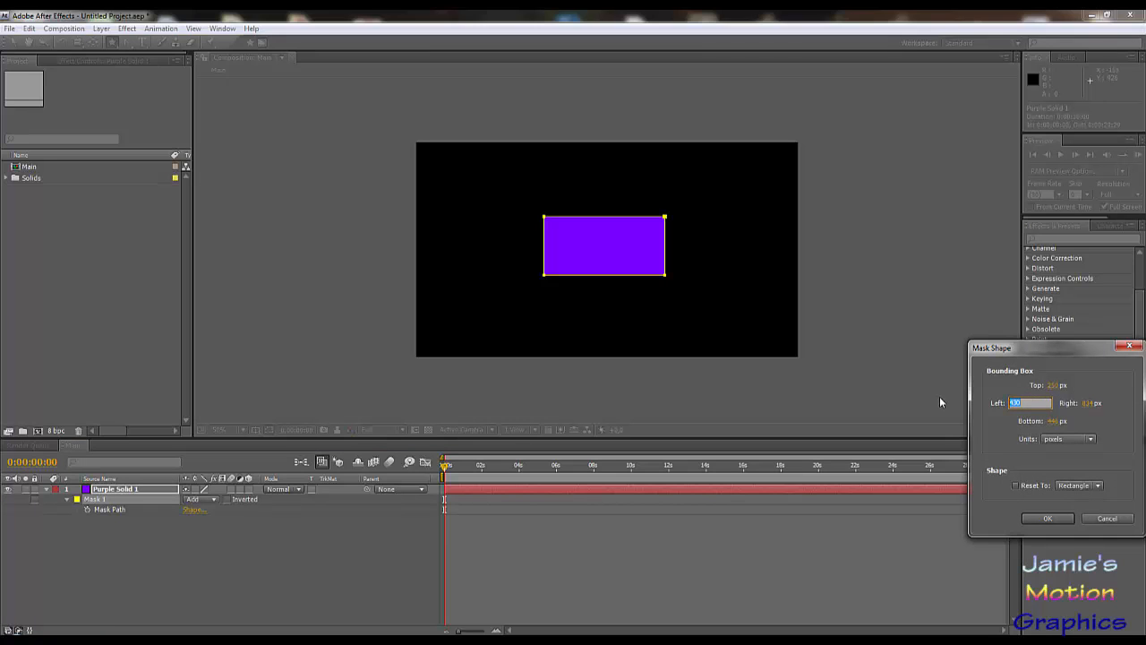
type("540")
key("shift+Tab")
key("Tab")
type("740")
key("Tab")
type("460")
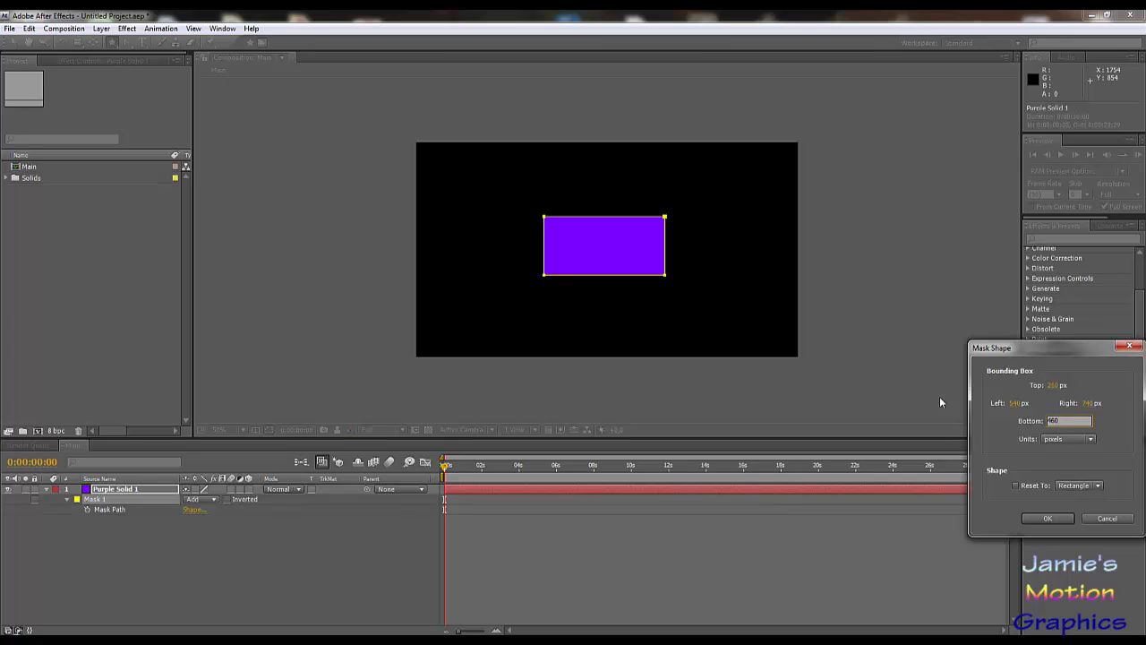
key("Return")
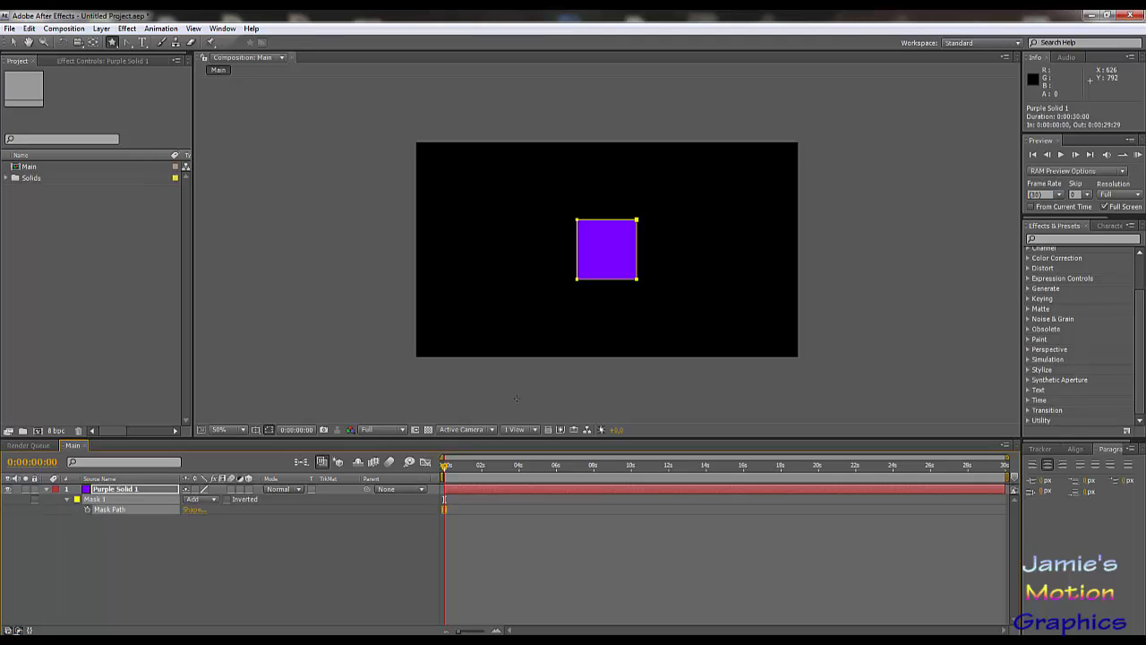
Draw a closed five-point mask on the solid to the left of the square mask with the Pen Tool.
left_click(113, 42)
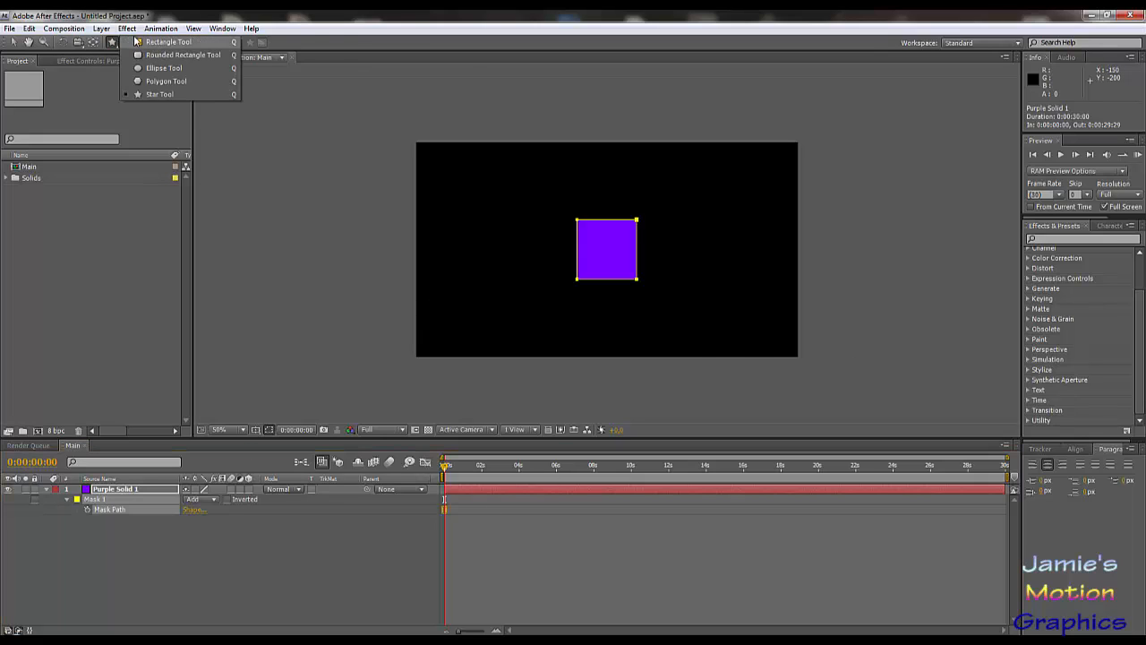
left_click(143, 42)
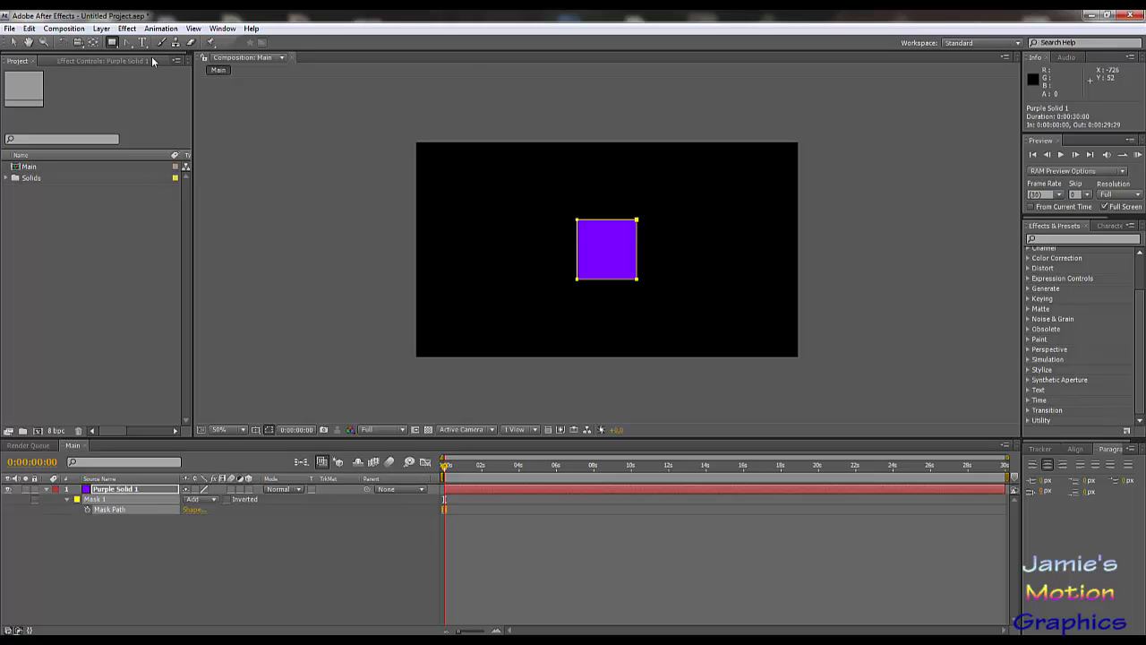
left_click(127, 45)
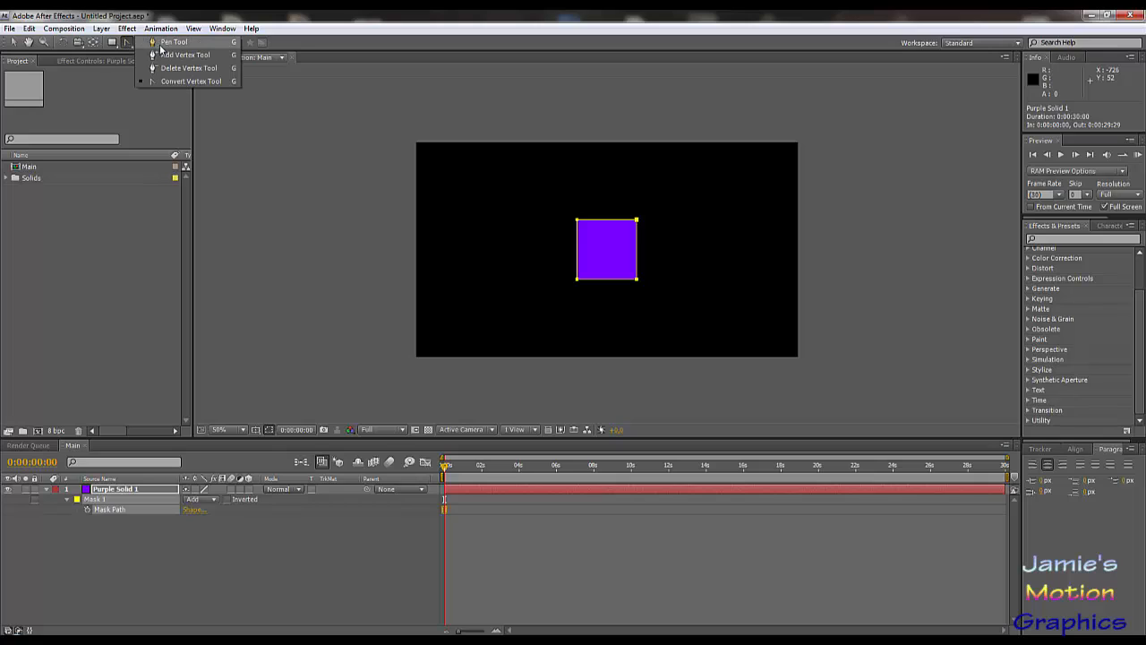
left_click(160, 45)
left_click(126, 43)
left_click(177, 47)
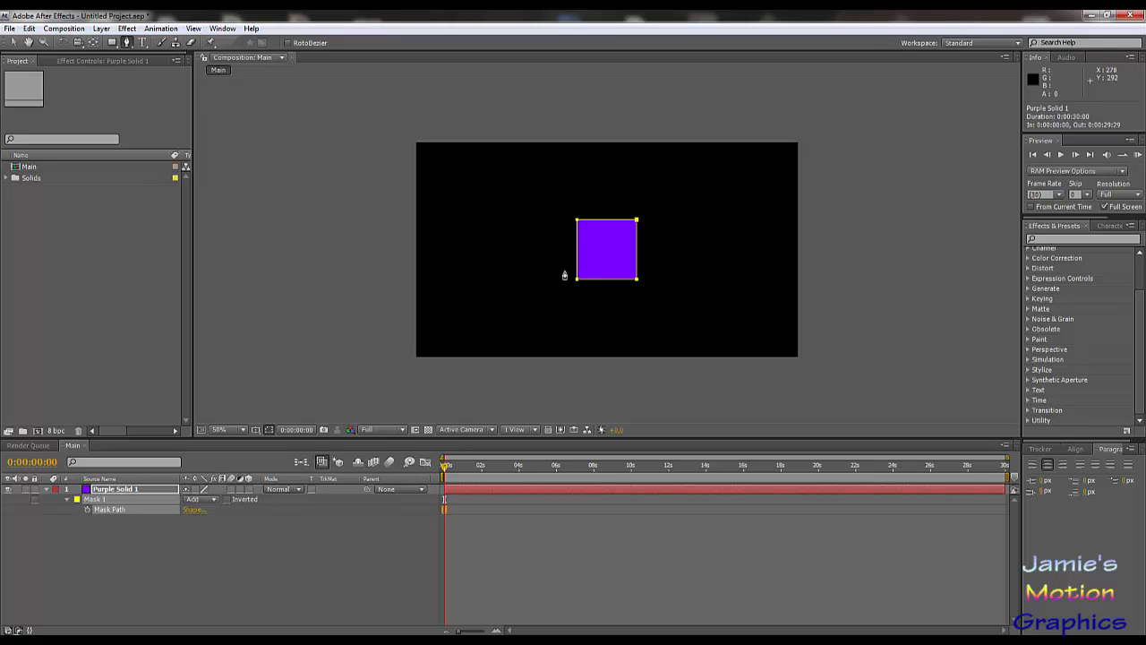
left_click(492, 213)
left_click(525, 244)
left_click(485, 286)
left_click(449, 251)
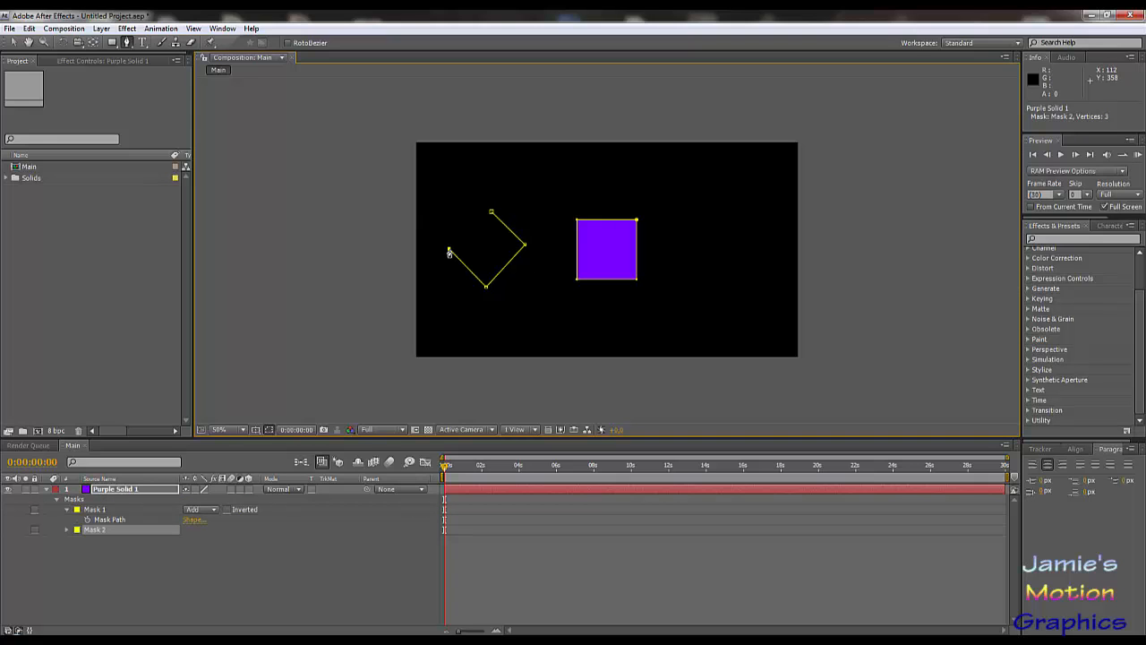
left_click(449, 194)
left_click(492, 214)
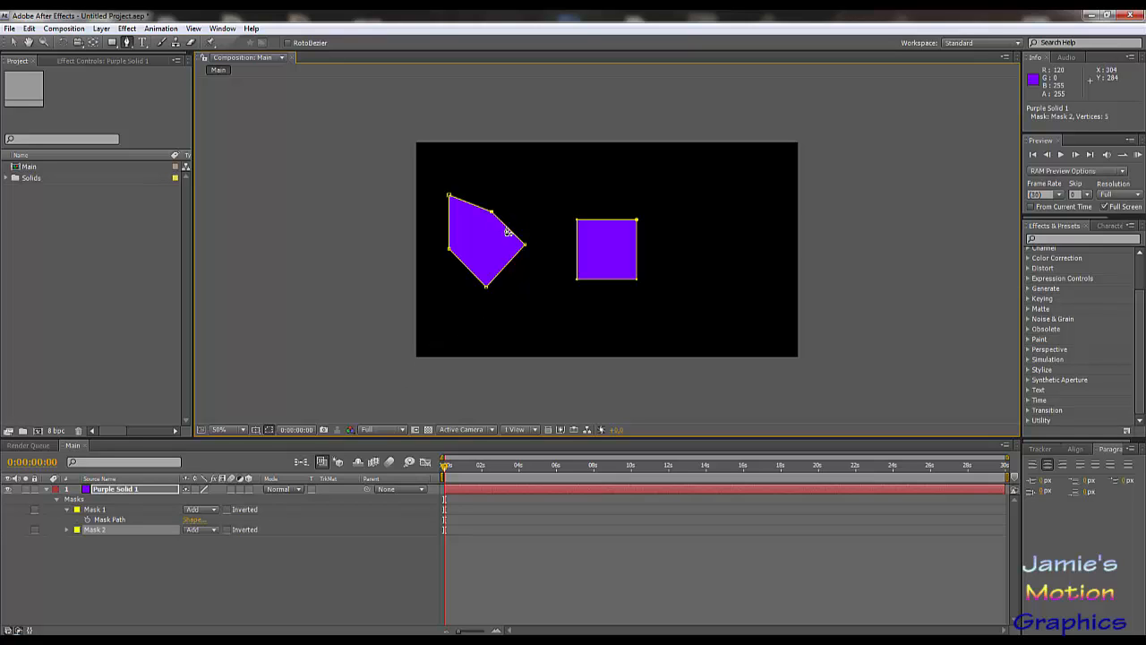
Add two vertices along the right-hand edges of the pen-drawn mask and pull the upper one up and outward.
left_click(508, 231)
left_click(15, 43)
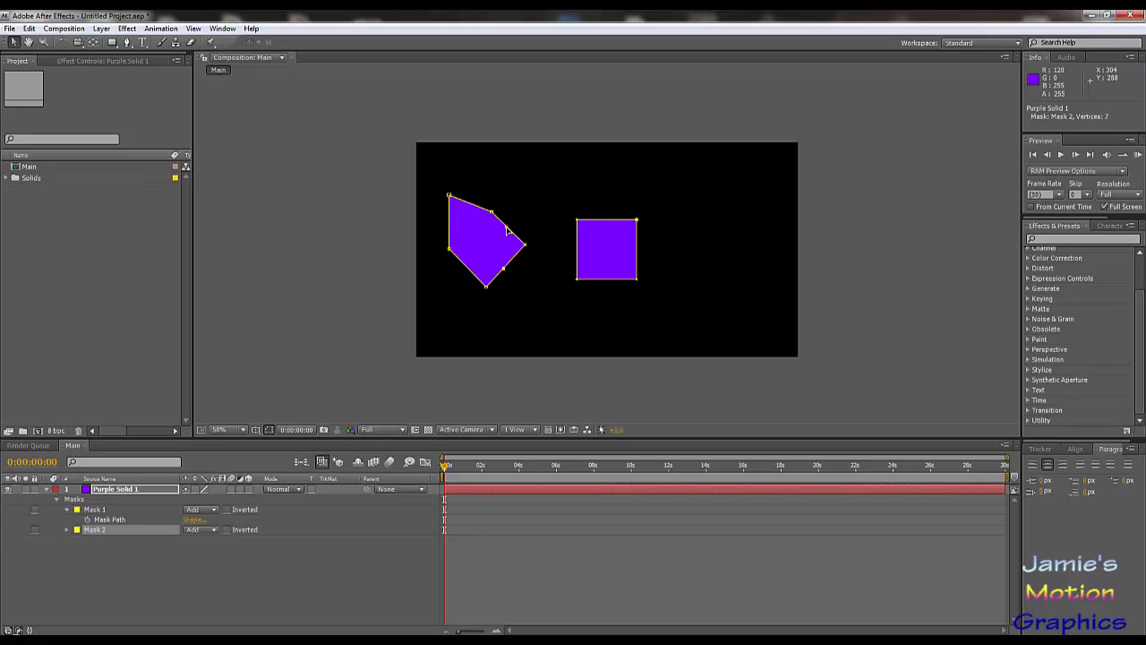
left_click_drag(508, 229, 548, 186)
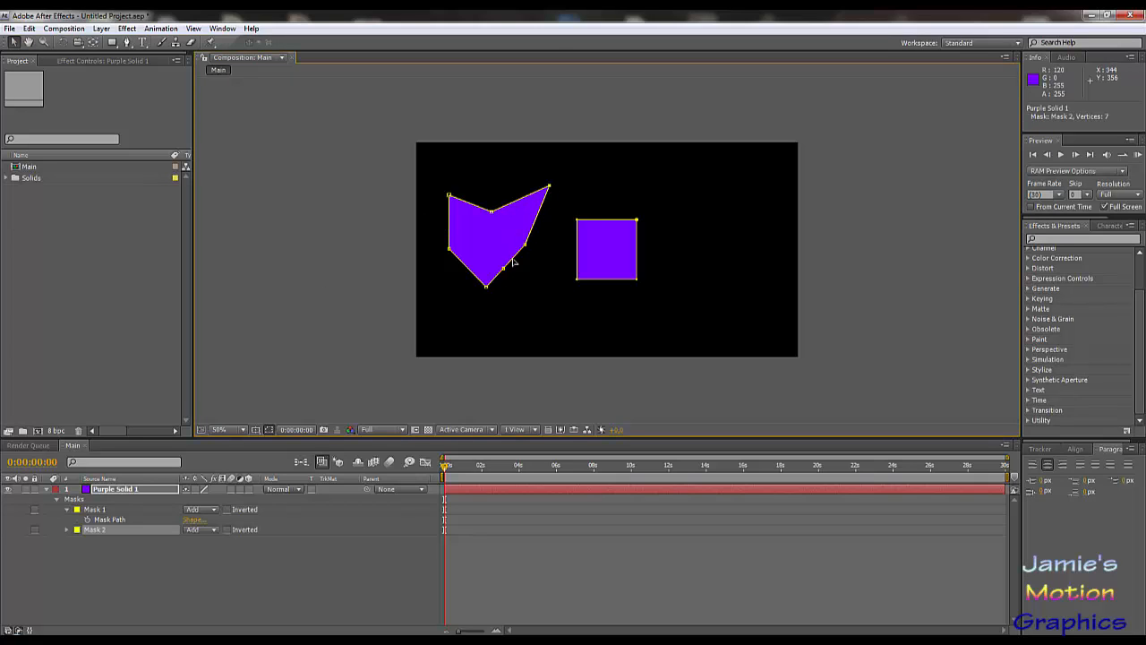
Pull the pen-drawn mask's upper notch vertex and the vertex on its lower-right edge inward, and deselect the mask.
left_click_drag(504, 272, 509, 223)
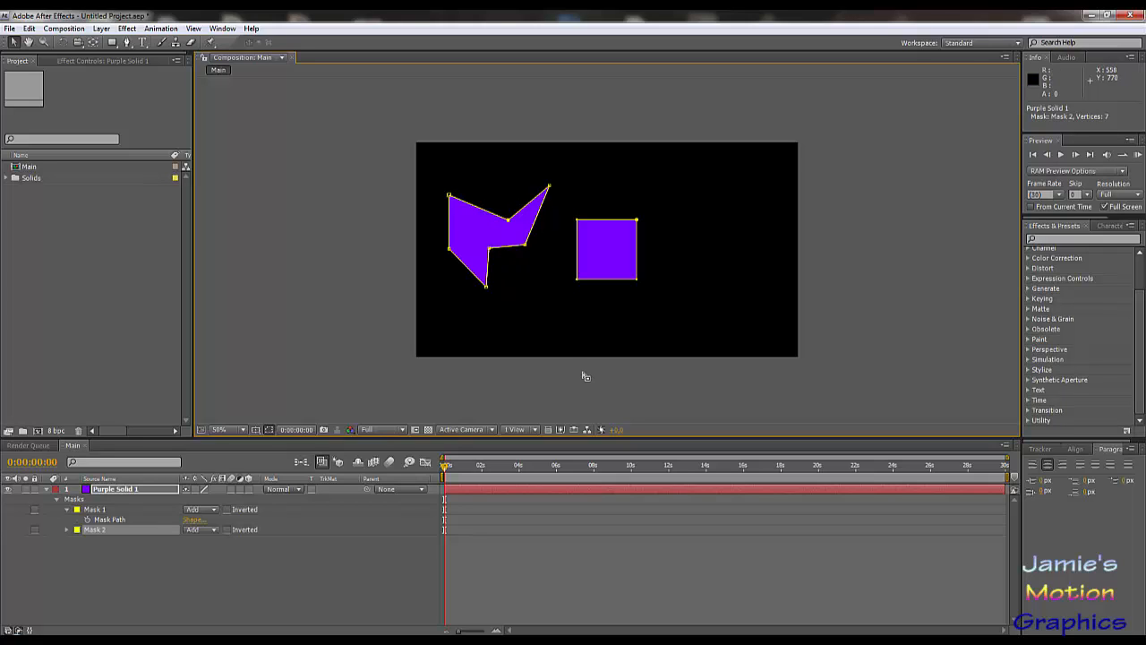
left_click(336, 311)
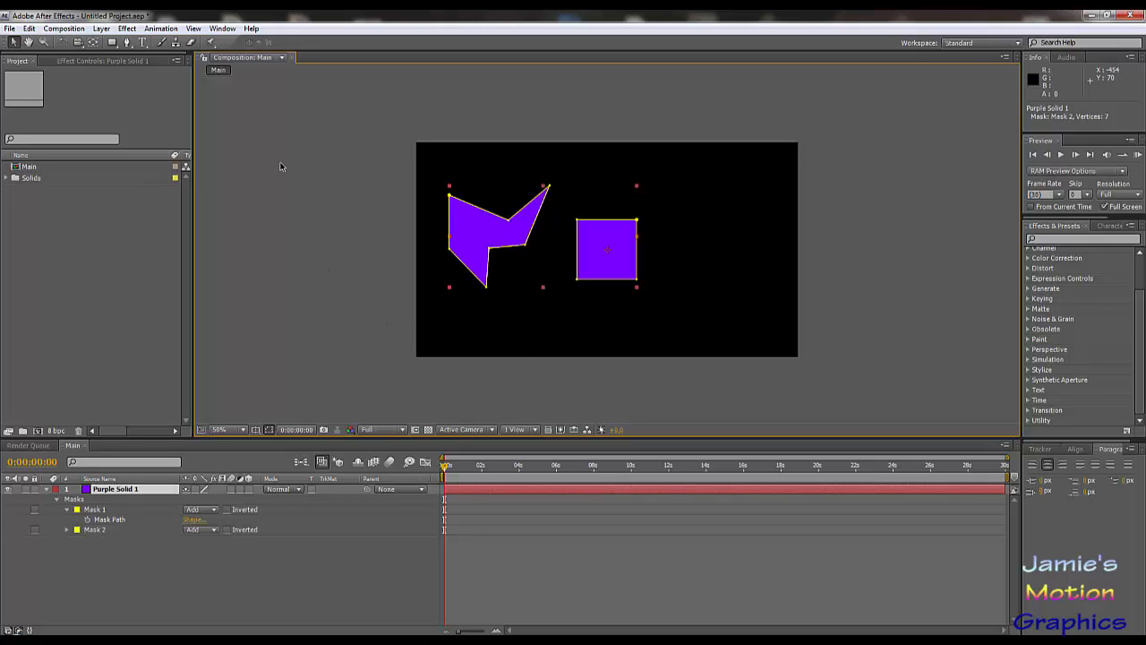
Draw a closed six-vertex mask with curved edges to the right of the square mask with the Pen Tool.
left_click(126, 43)
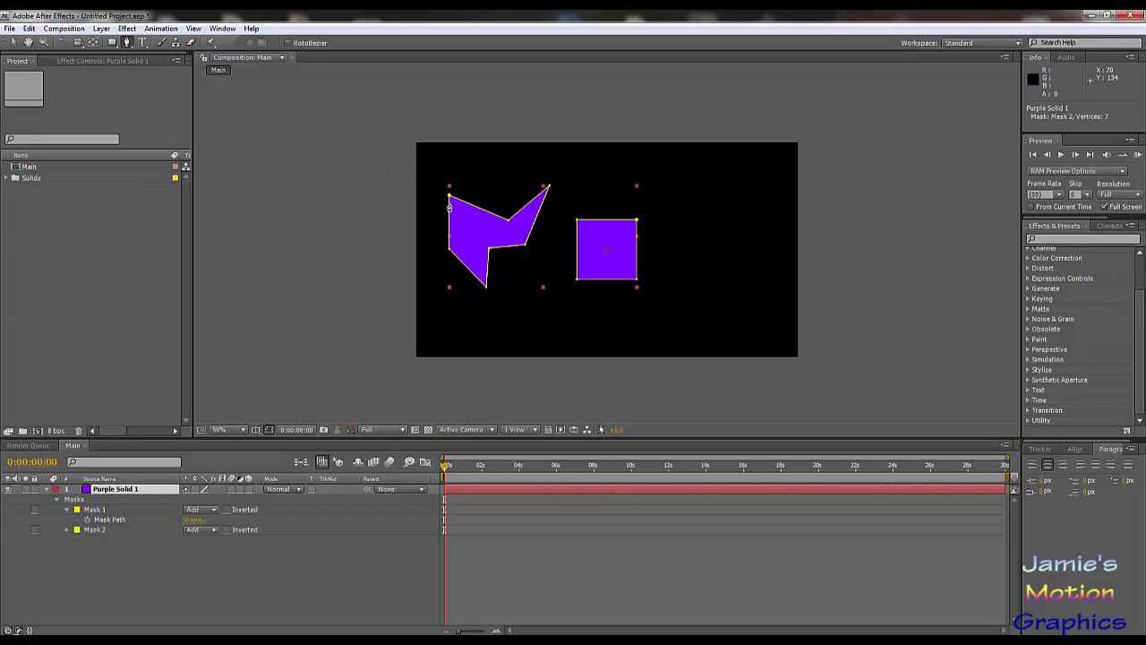
mouse_move(754, 194)
left_mouse_down()
mouse_move(762, 207)
mouse_move(750, 211)
mouse_move(741, 183)
mouse_move(753, 223)
mouse_move(765, 204)
mouse_move(752, 260)
mouse_move(702, 235)
mouse_move(718, 183)
mouse_move(757, 201)
left_mouse_up()
left_click(708, 197)
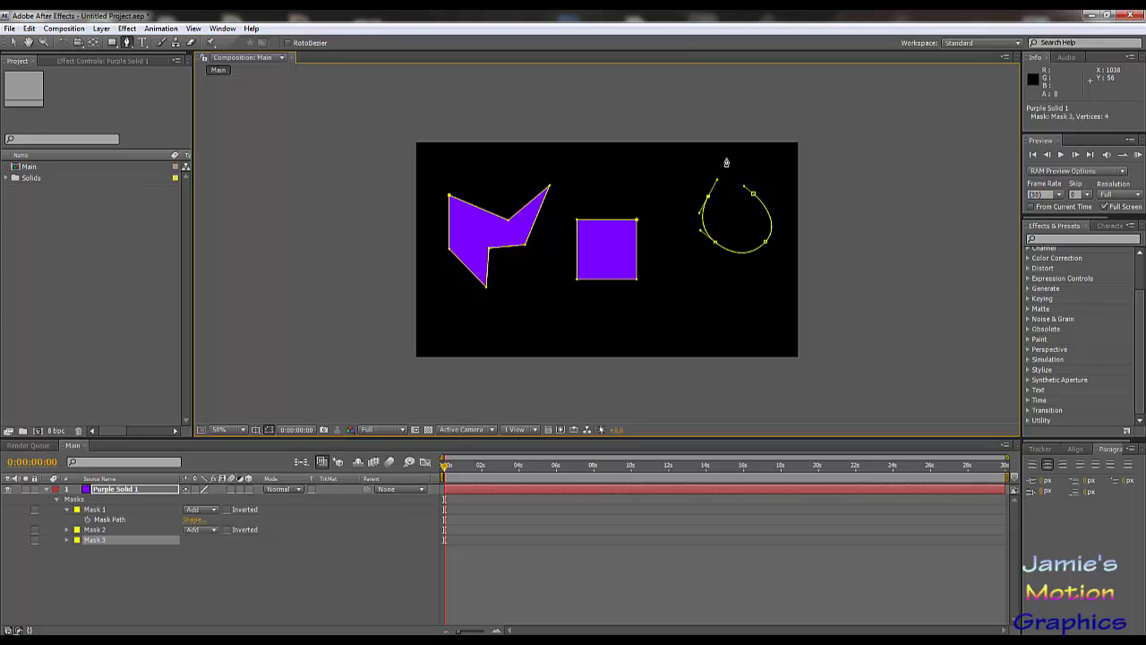
left_click_drag(727, 157, 744, 158)
left_click(780, 165)
left_click_drag(754, 196, 778, 223)
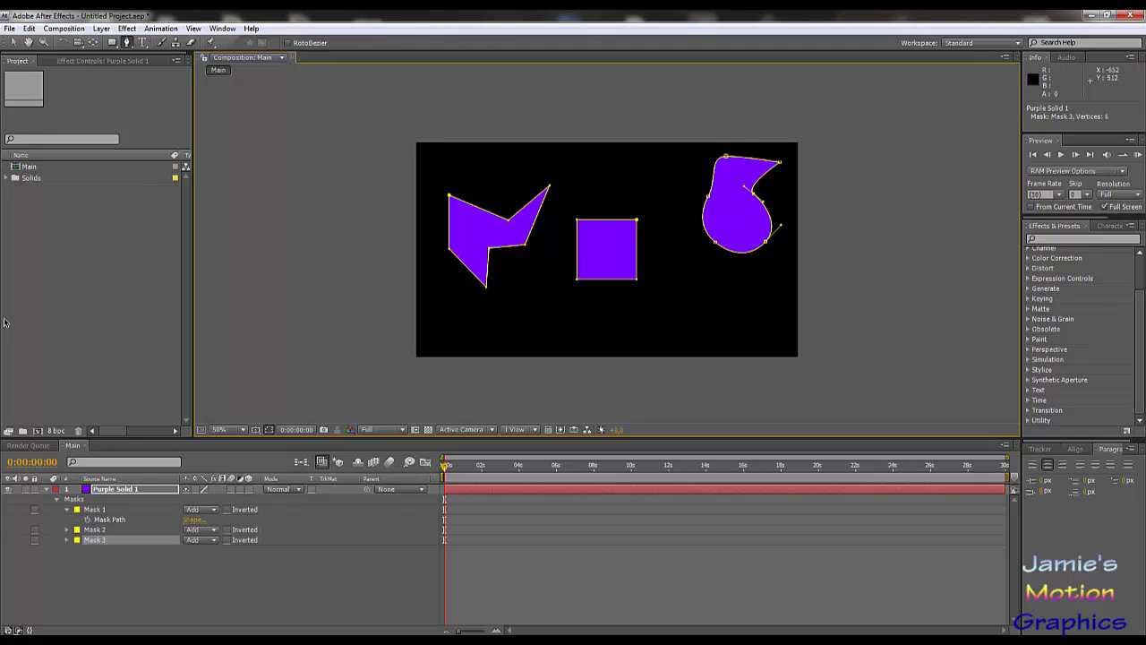
Undo the whole curved pen mask, from its closing point back to its first vertex.
key("ctrl+z")
key("ctrl+z")
key("ctrl+z")
key("ctrl+z")
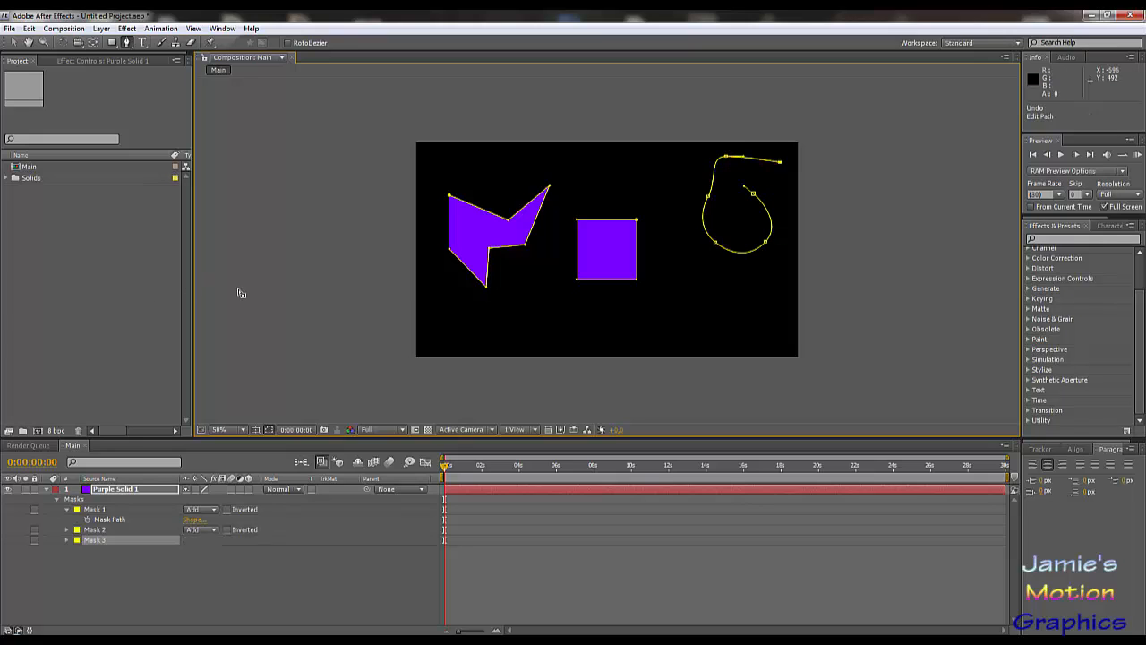
key("ctrl+z")
key("ctrl+z")
key("ctrl+z")
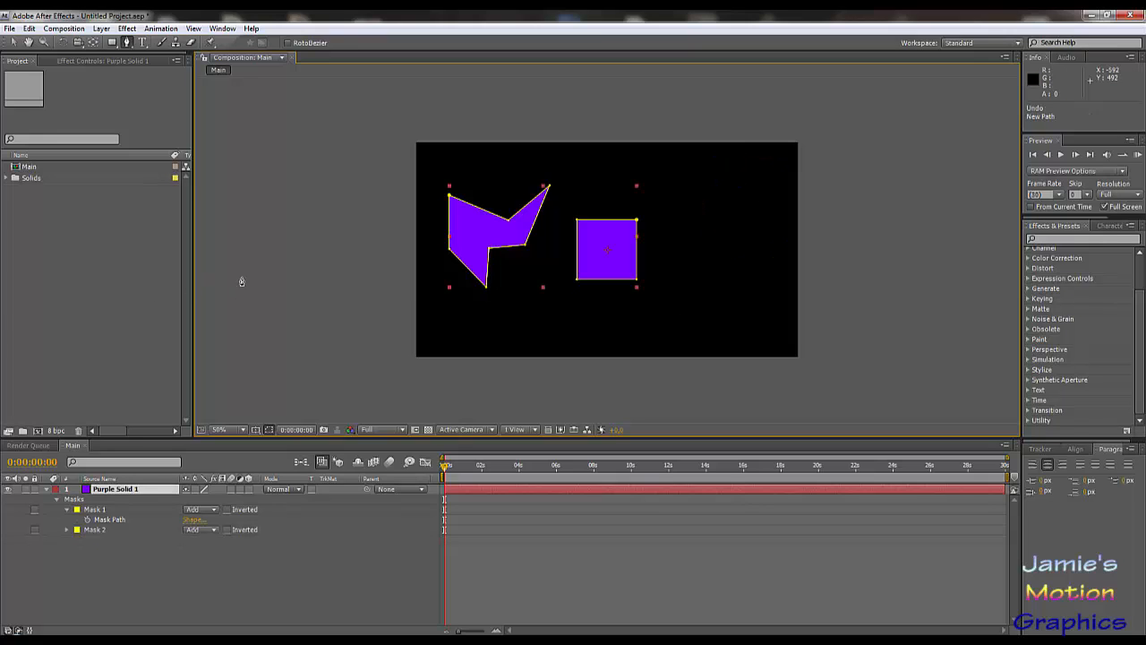
Draw a rectangle with no layer selected to produce a shape layer, and undo it.
left_click(112, 43)
left_click(158, 566)
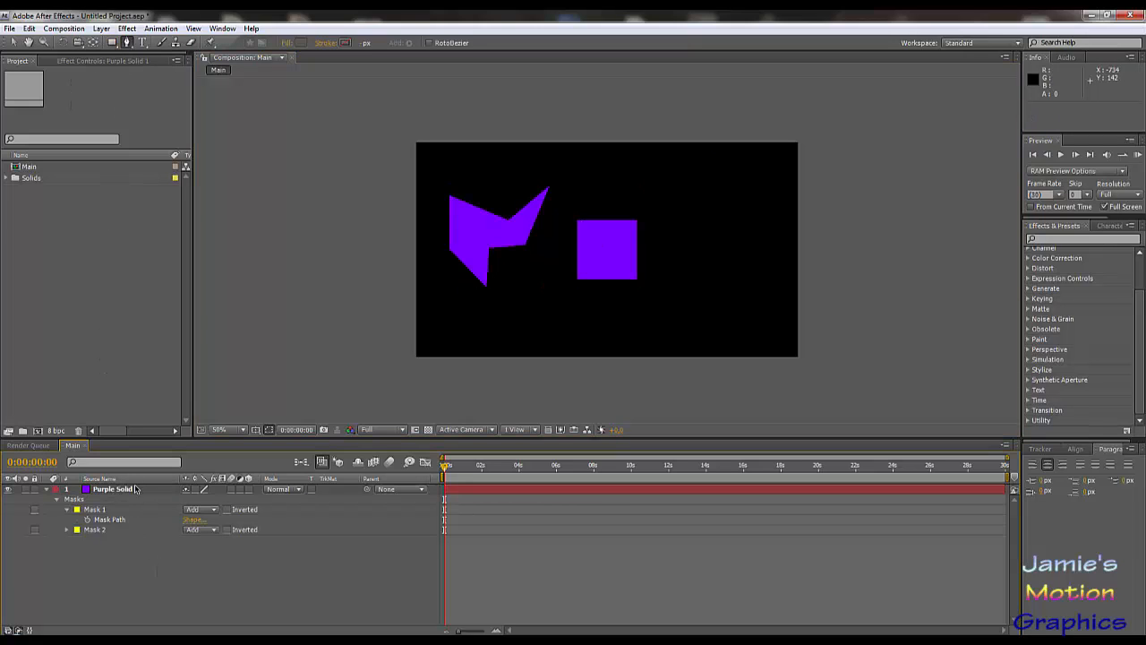
left_click(112, 42)
left_click_drag(671, 259, 710, 208)
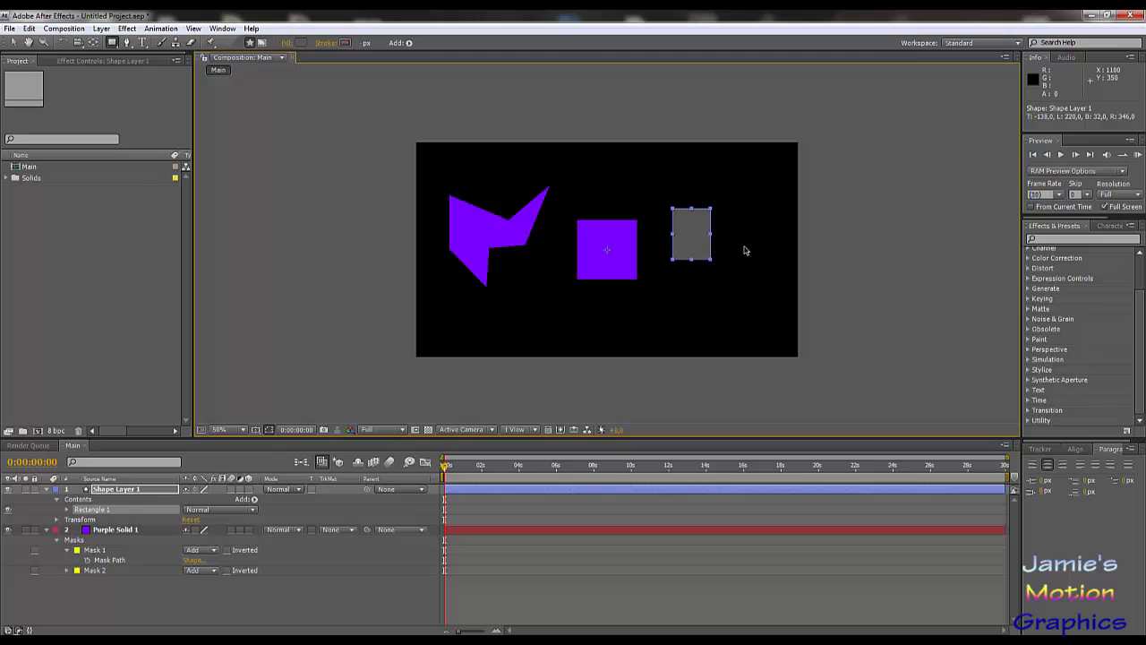
key("ctrl+z")
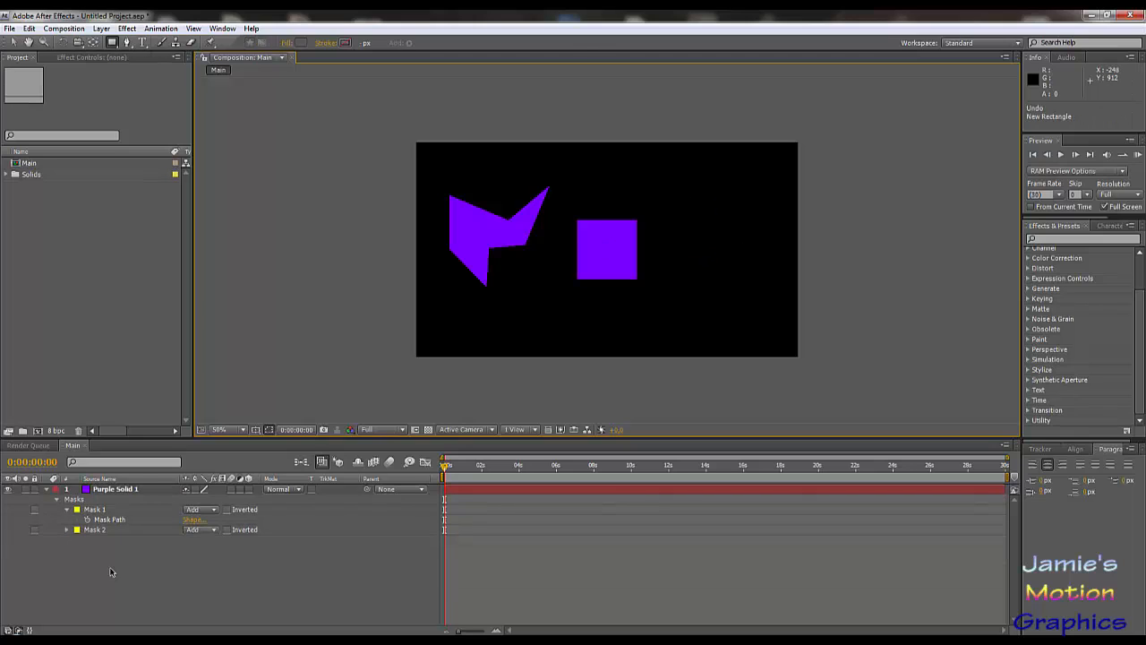
Delete the square mask, Mask 1, from the purple solid.
left_click(93, 531)
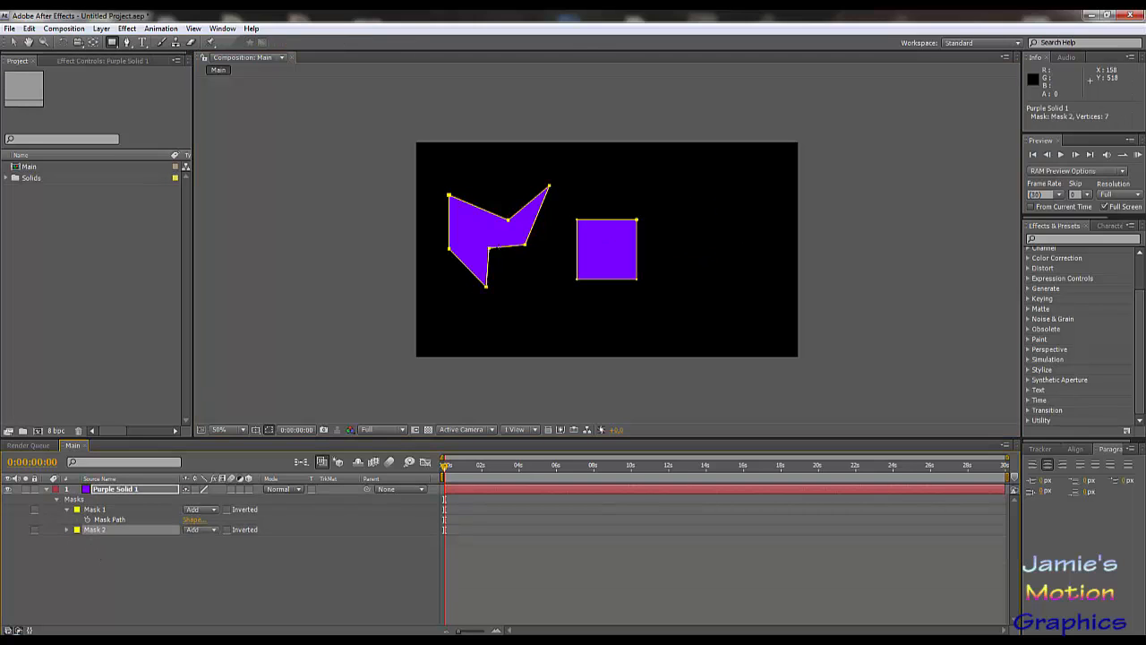
left_click(89, 519)
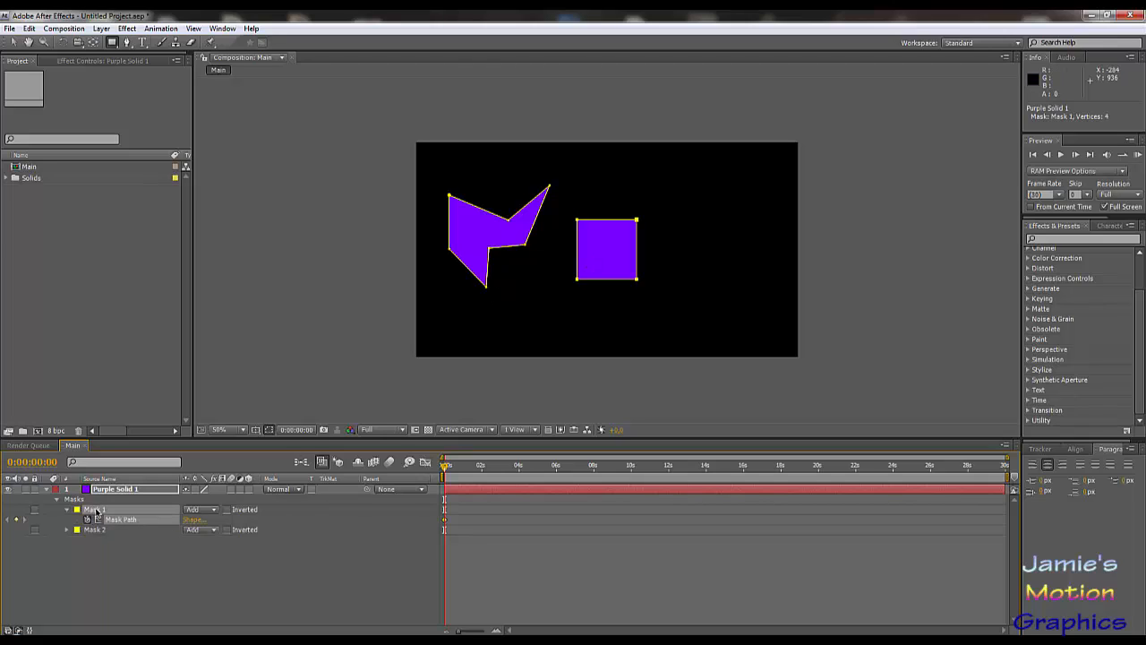
key("Delete")
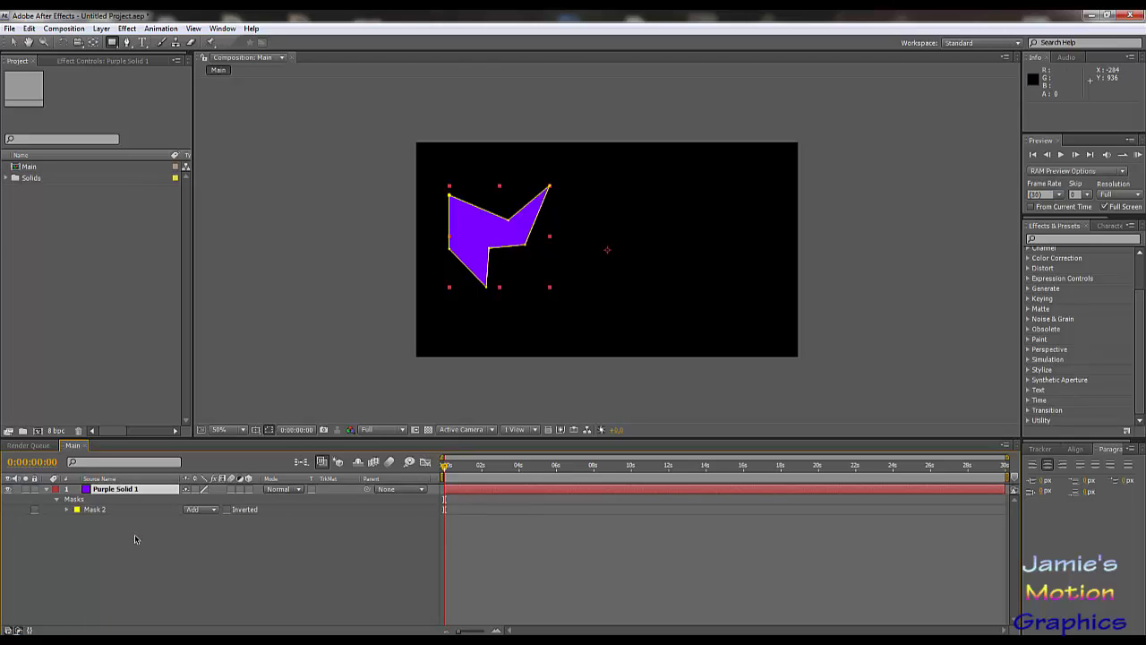
Select Mask 2, switch to the Selection Tool and expand the mask's properties.
left_click(98, 511)
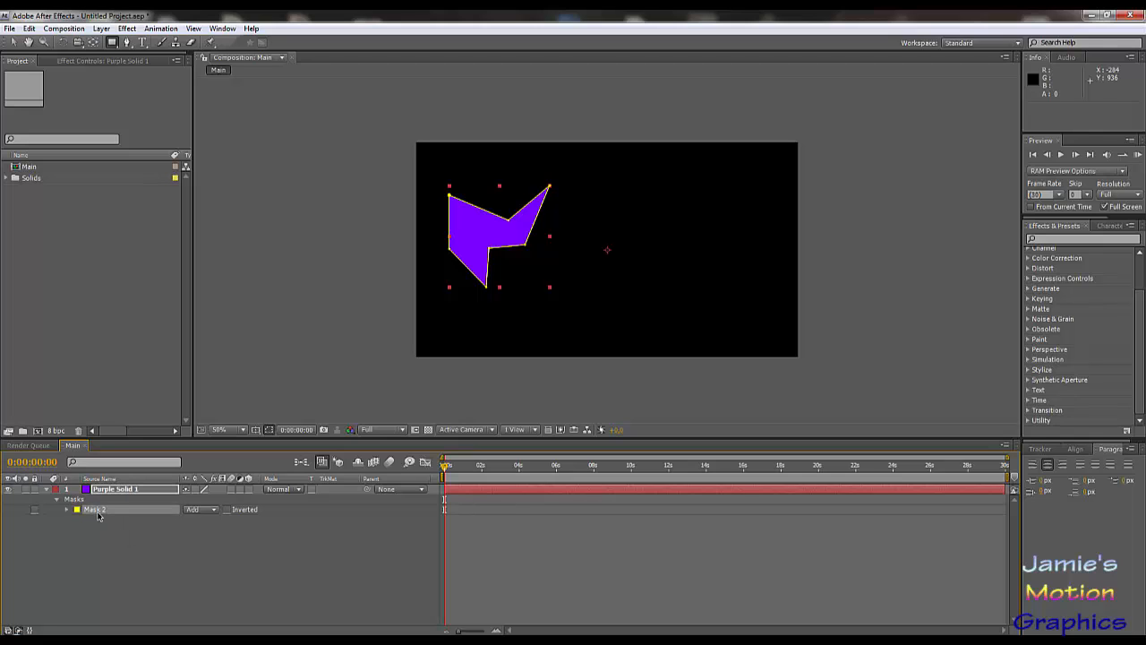
left_click(148, 568)
left_click(107, 511)
left_click(13, 42)
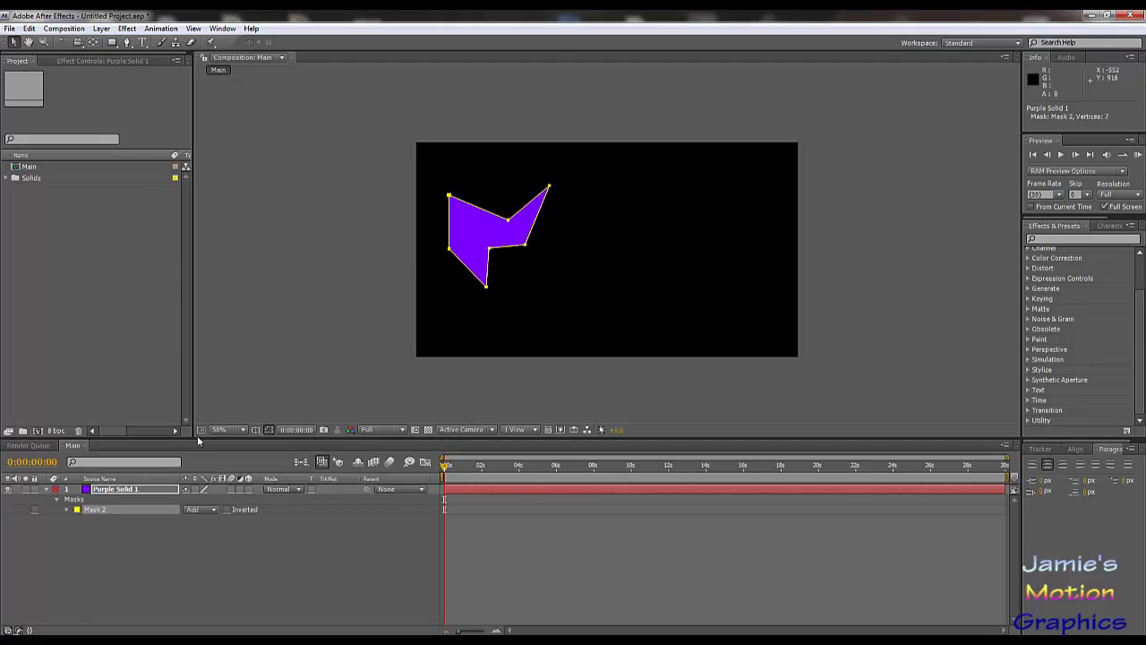
left_click(67, 510)
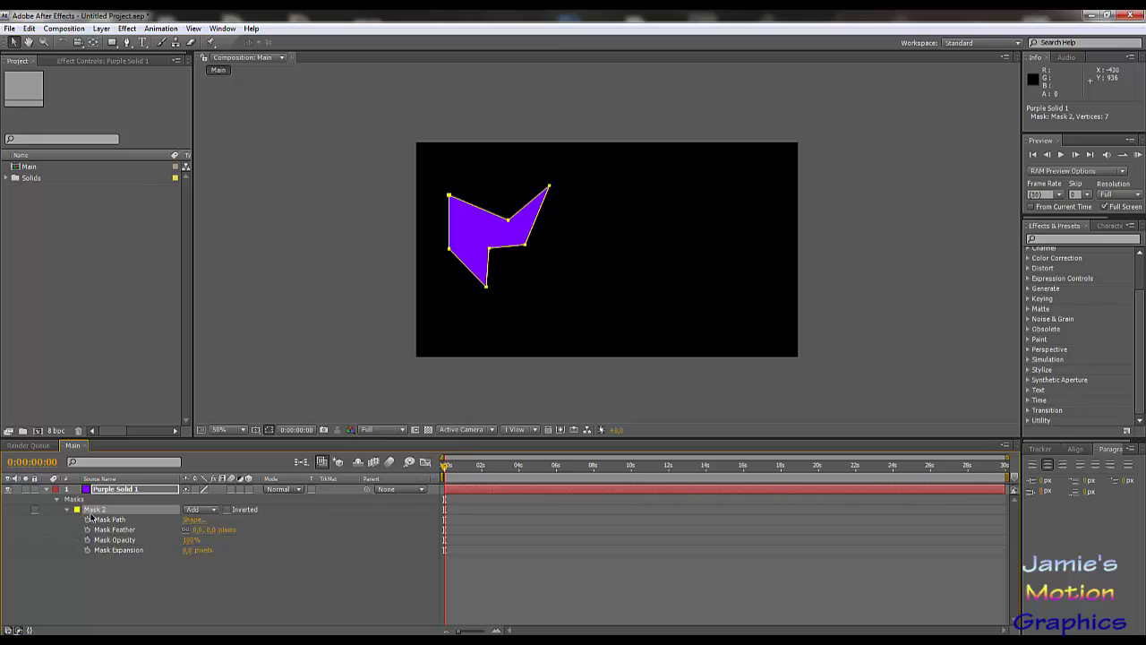
Select Mask 2's entire Mask Path and move the shape to the middle of the composition.
left_click_drag(488, 233, 548, 254)
left_click_drag(322, 130, 559, 282)
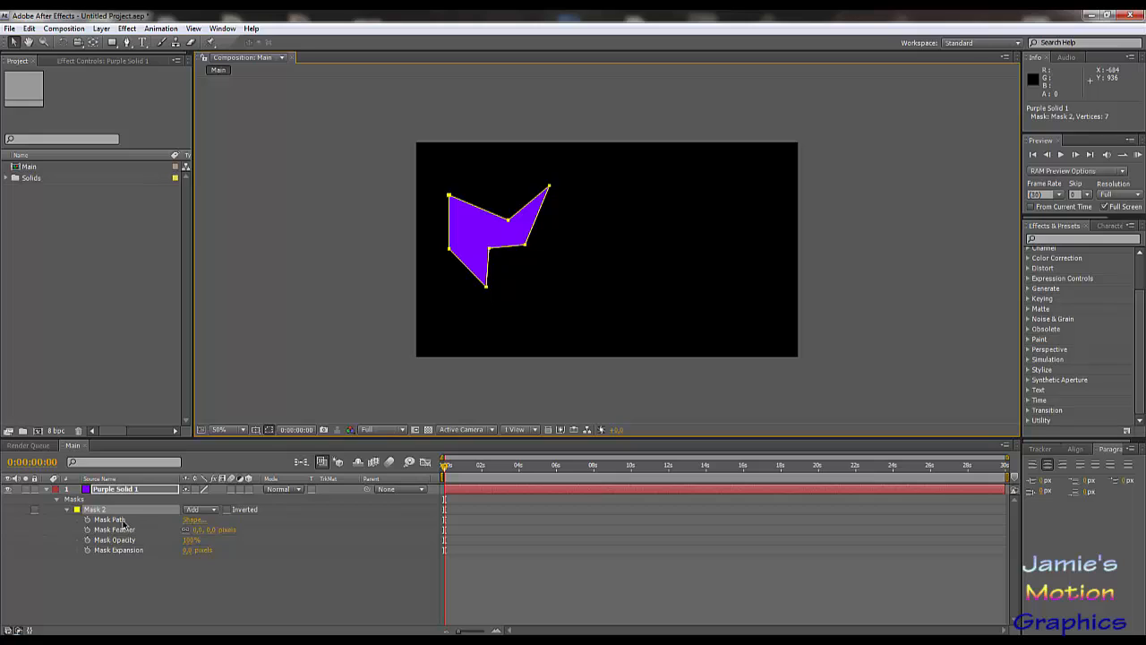
left_click(280, 333)
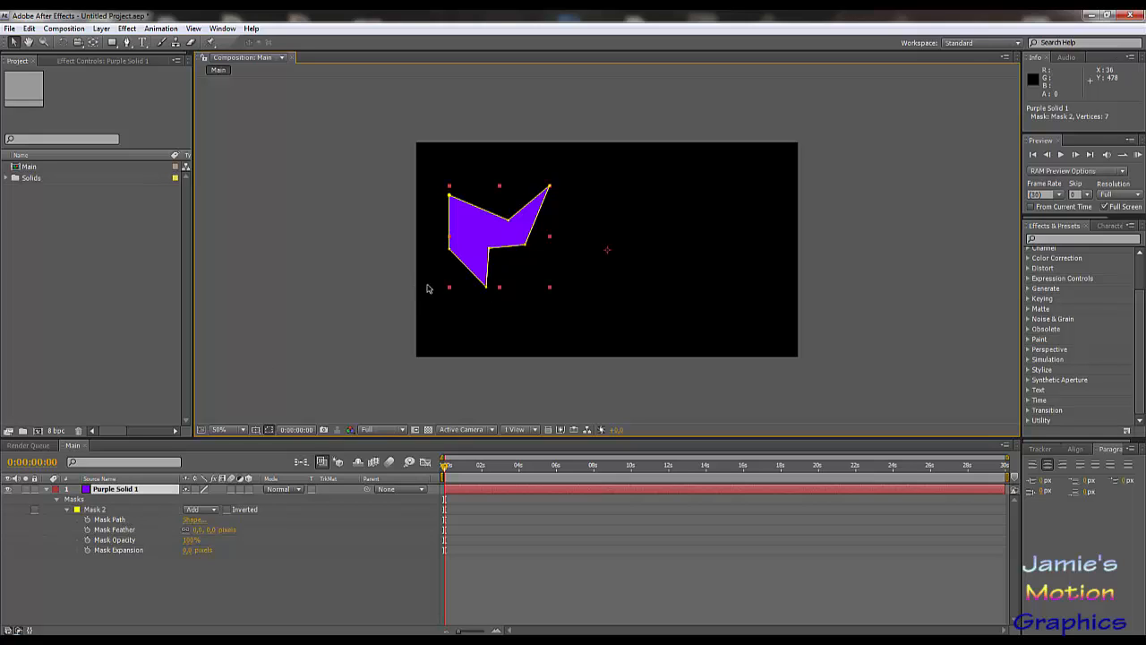
left_click(101, 520)
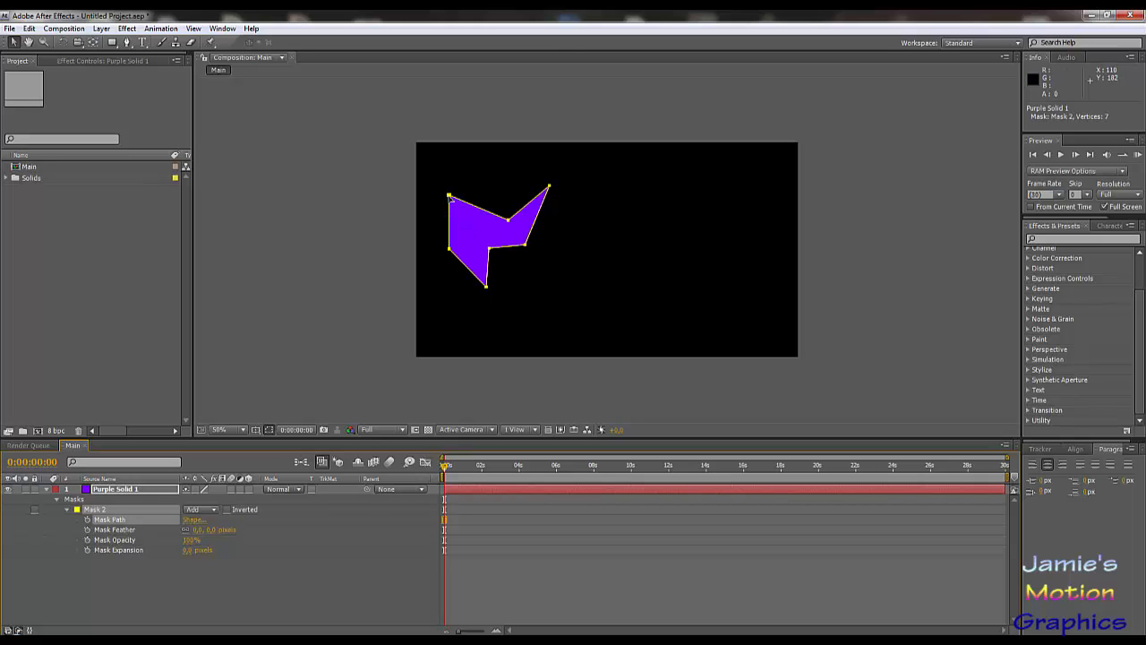
left_click_drag(450, 196, 566, 206)
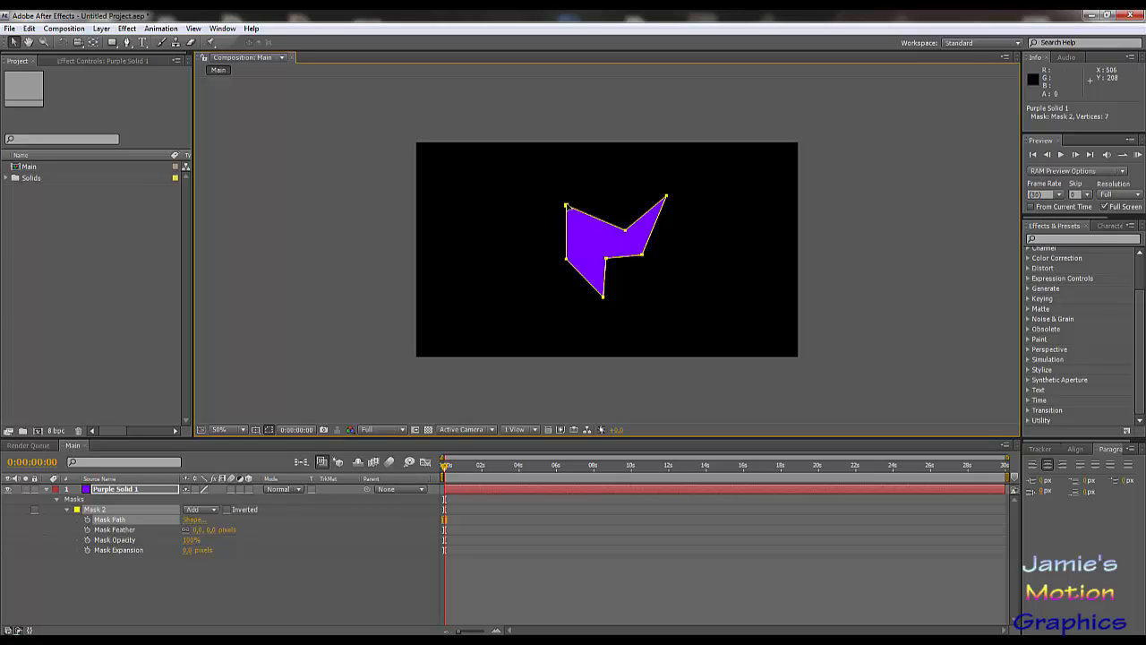
Move the mask path back near the composition's left edge, and shift the solid's Position X until the shape is near the middle.
left_click_drag(565, 208, 431, 198)
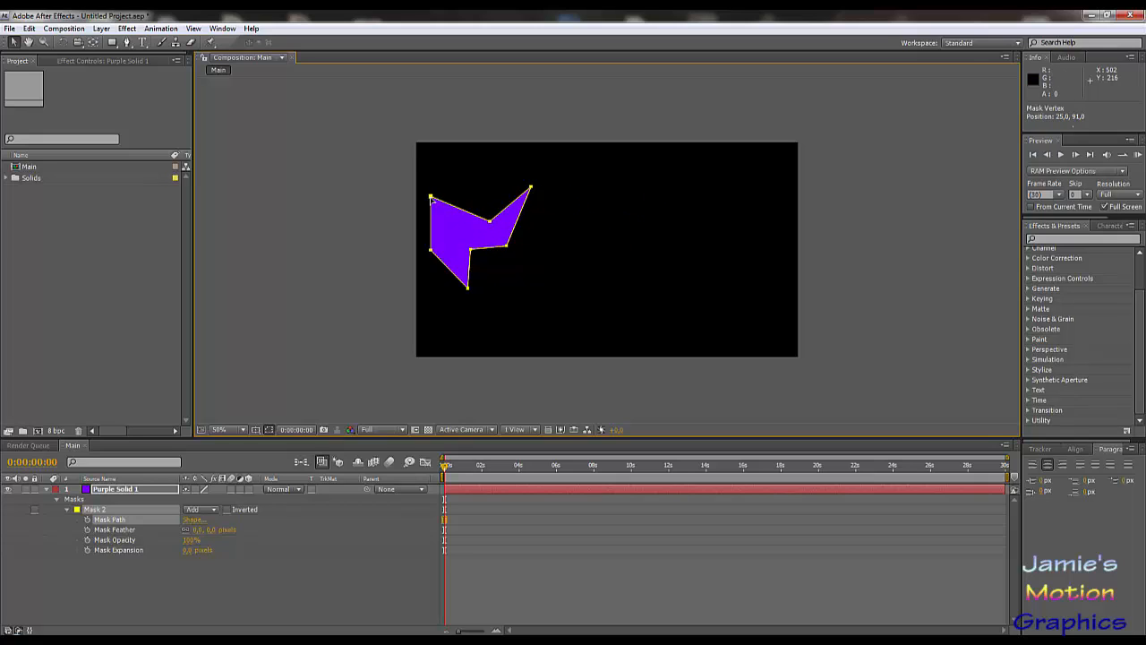
key("p")
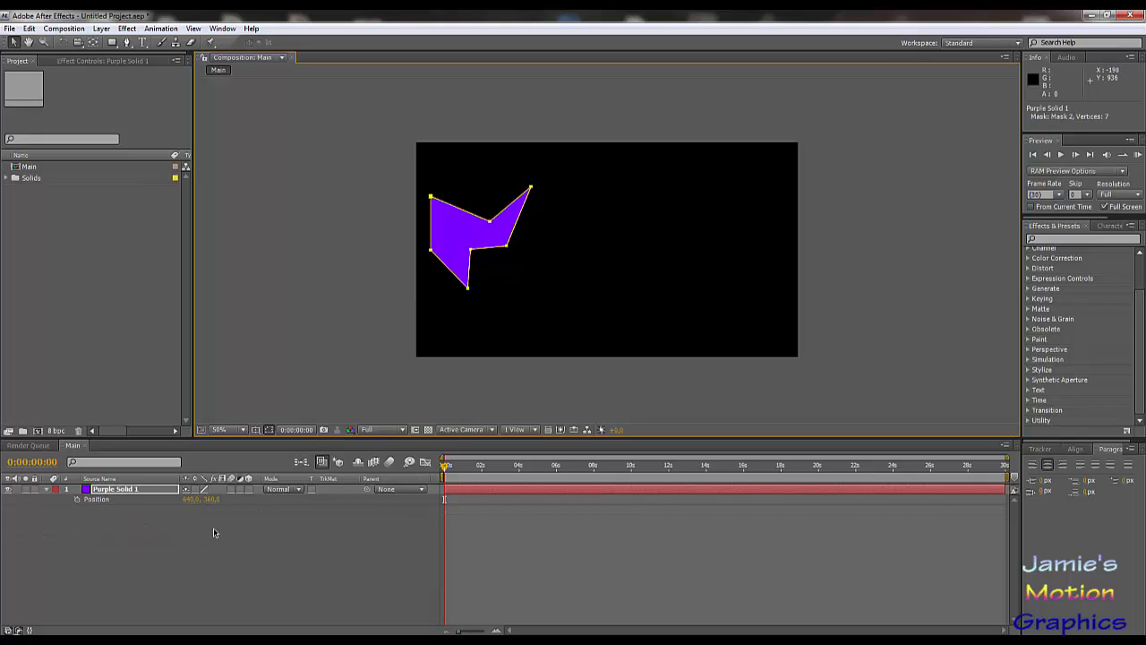
left_click_drag(188, 502, 458, 500)
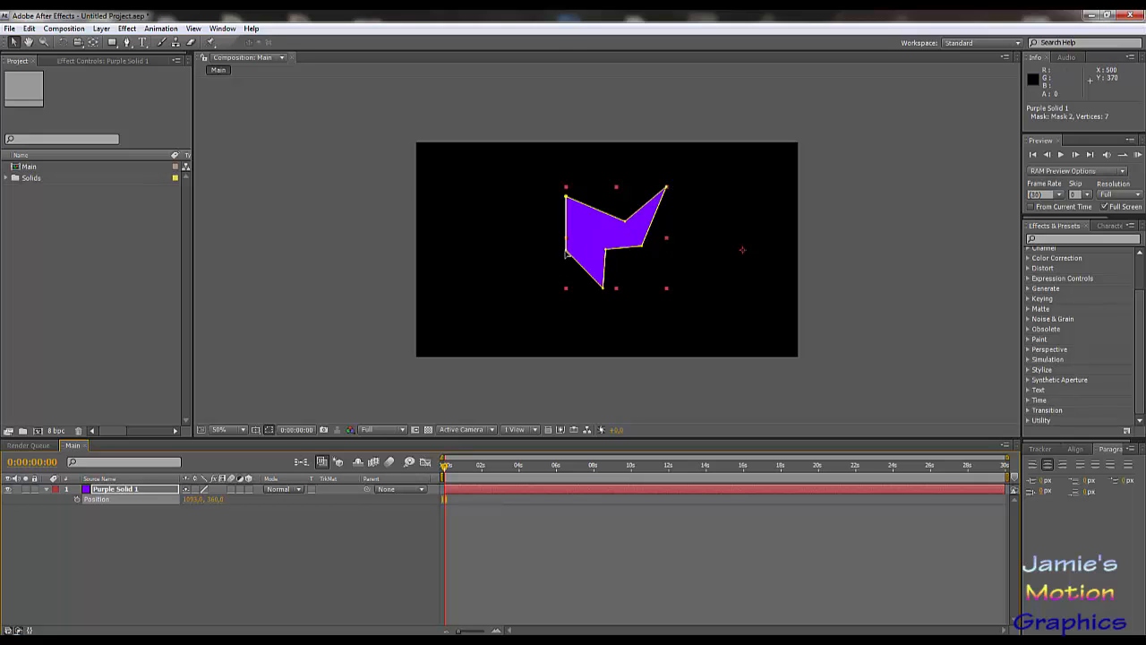
Try pulling the mask's lower-left vertex past the solid's edge, and undo back through the position change and the last path move.
left_click_drag(566, 251, 507, 284)
left_click_drag(505, 284, 525, 259)
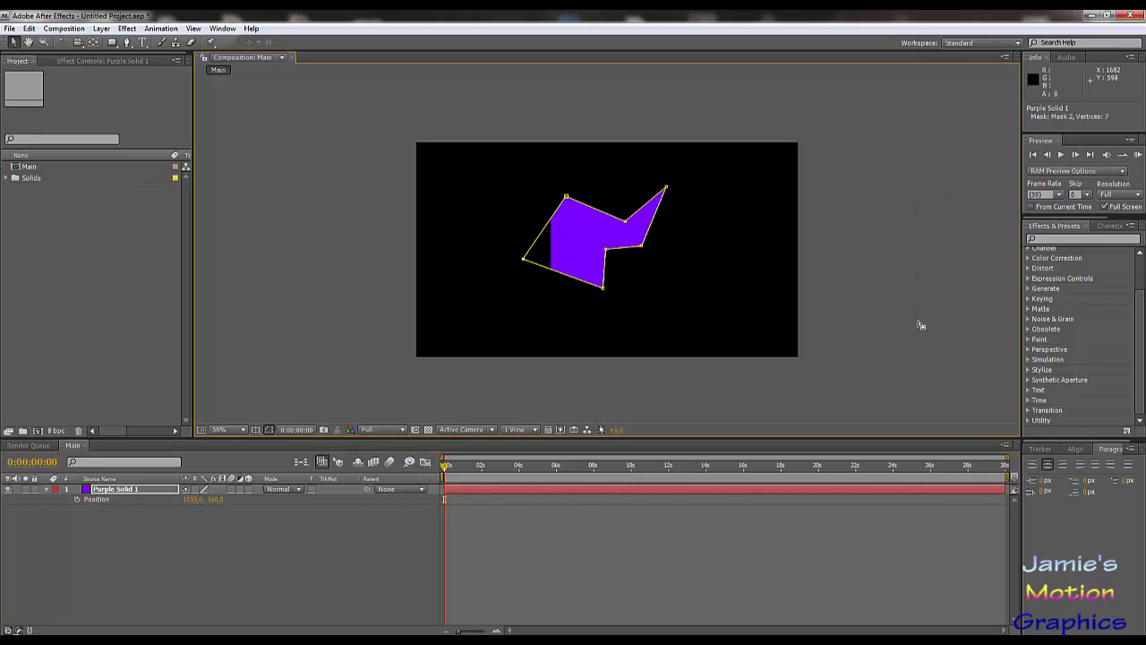
key("ctrl+z")
key("ctrl+z")
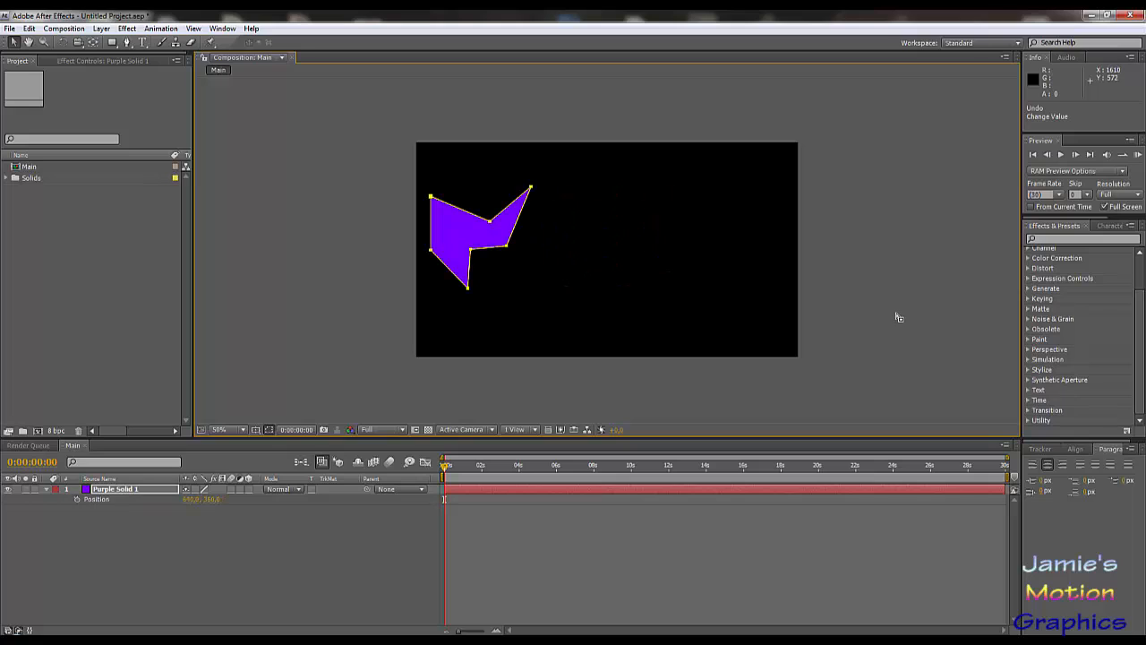
key("ctrl+z")
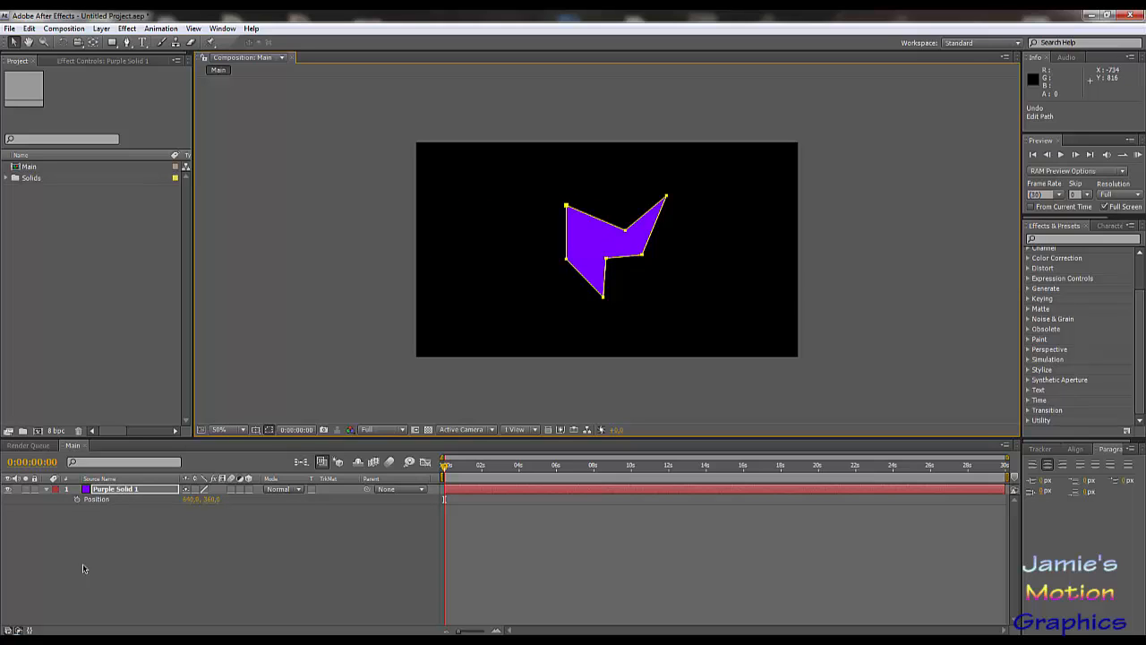
Expand Mask 2's properties, select its Mask Path and move the whole shape slightly down and to the right.
left_click(49, 490)
left_click(49, 490)
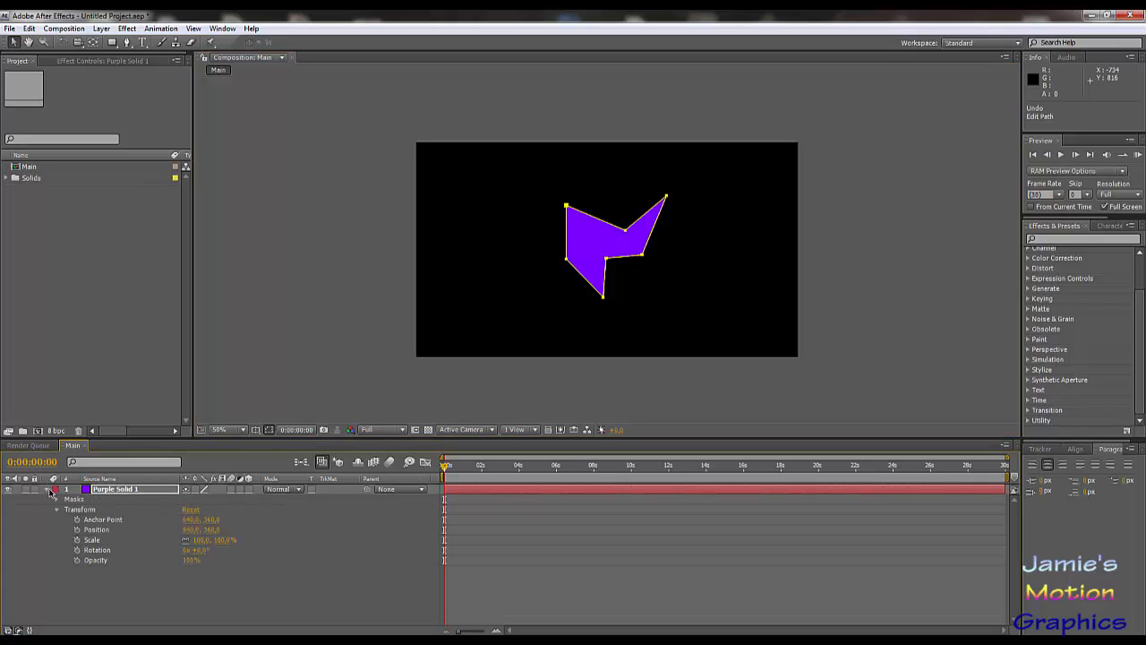
left_click(57, 499)
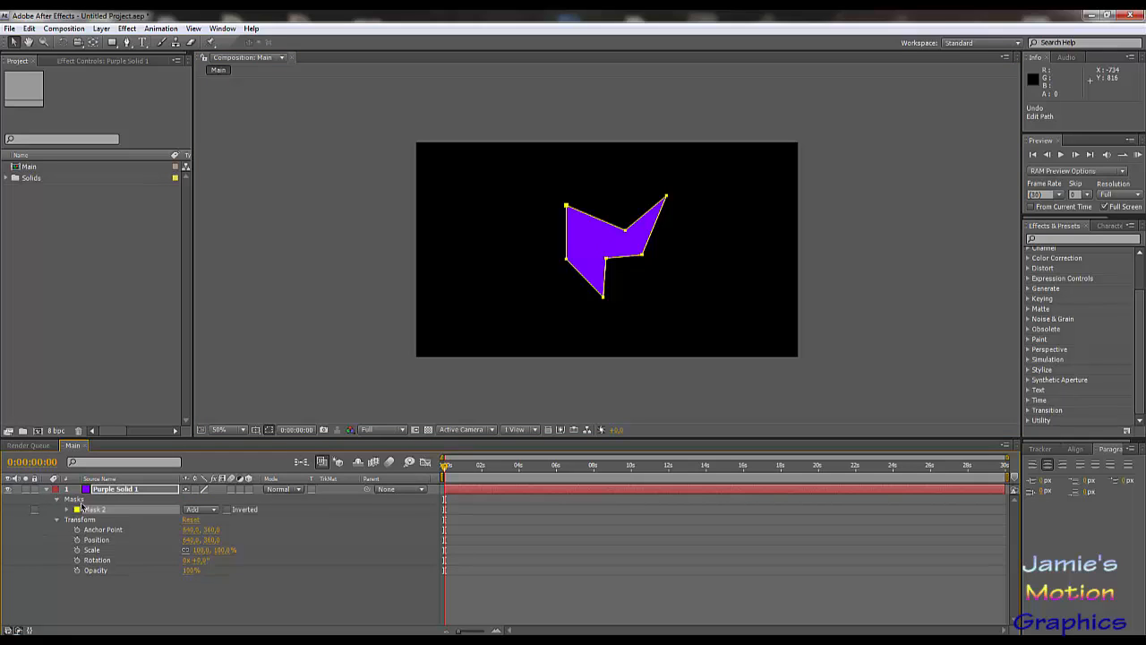
left_click(68, 509)
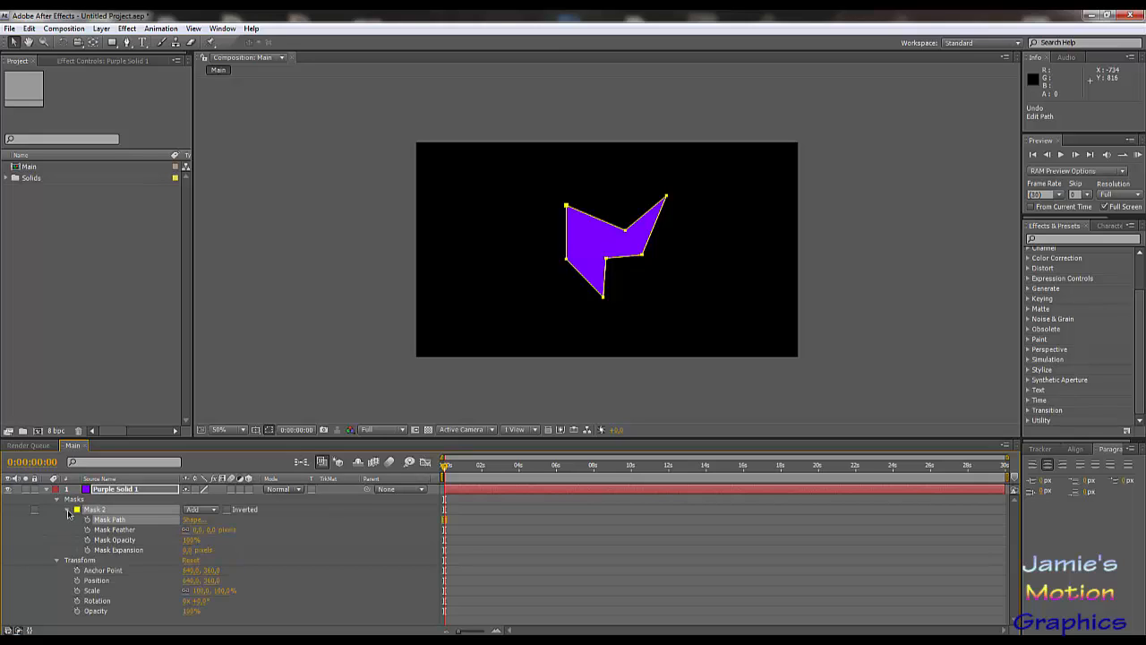
left_click(116, 522)
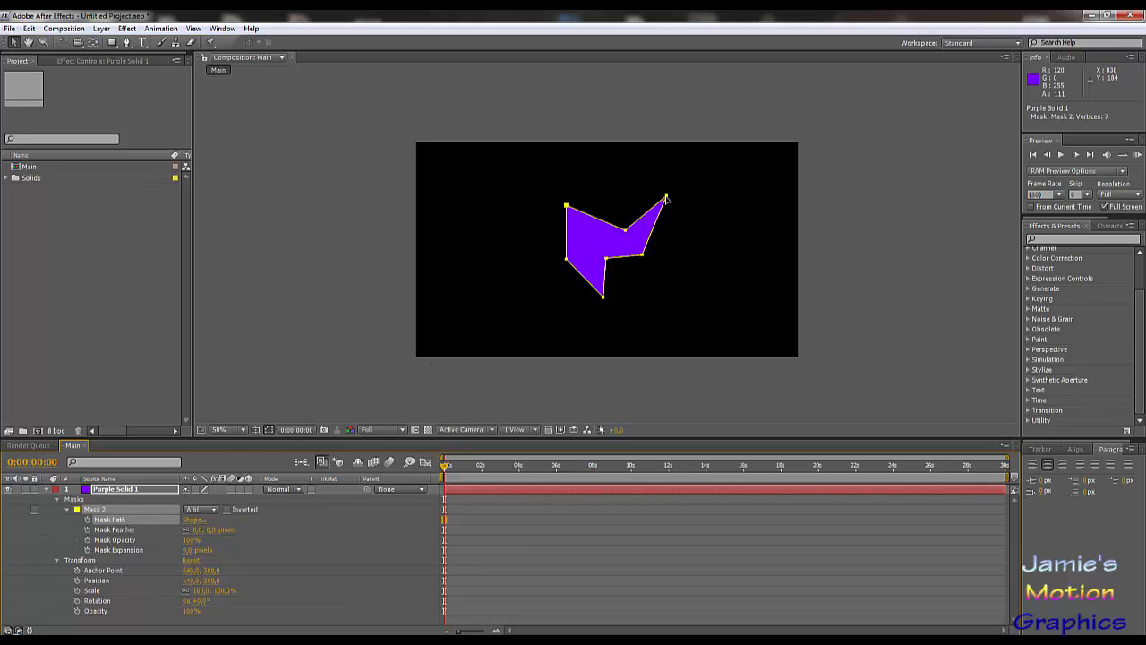
mouse_move(679, 198)
left_mouse_down()
mouse_move(743, 251)
mouse_move(676, 113)
mouse_move(740, 259)
mouse_move(704, 136)
mouse_move(533, 133)
mouse_move(452, 170)
mouse_move(594, 281)
mouse_move(731, 233)
mouse_move(691, 191)
mouse_move(671, 202)
left_mouse_up()
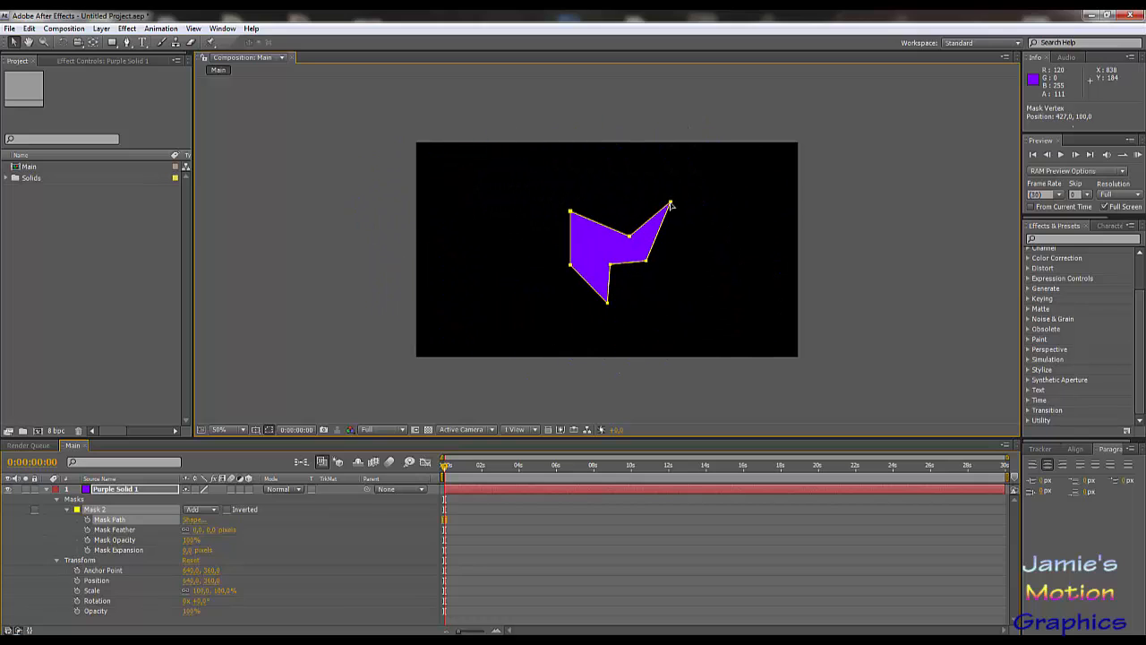
Pull only the mask's lower-left vertex outward, and move the entire Mask Path slightly up and to the right.
double_click(569, 267)
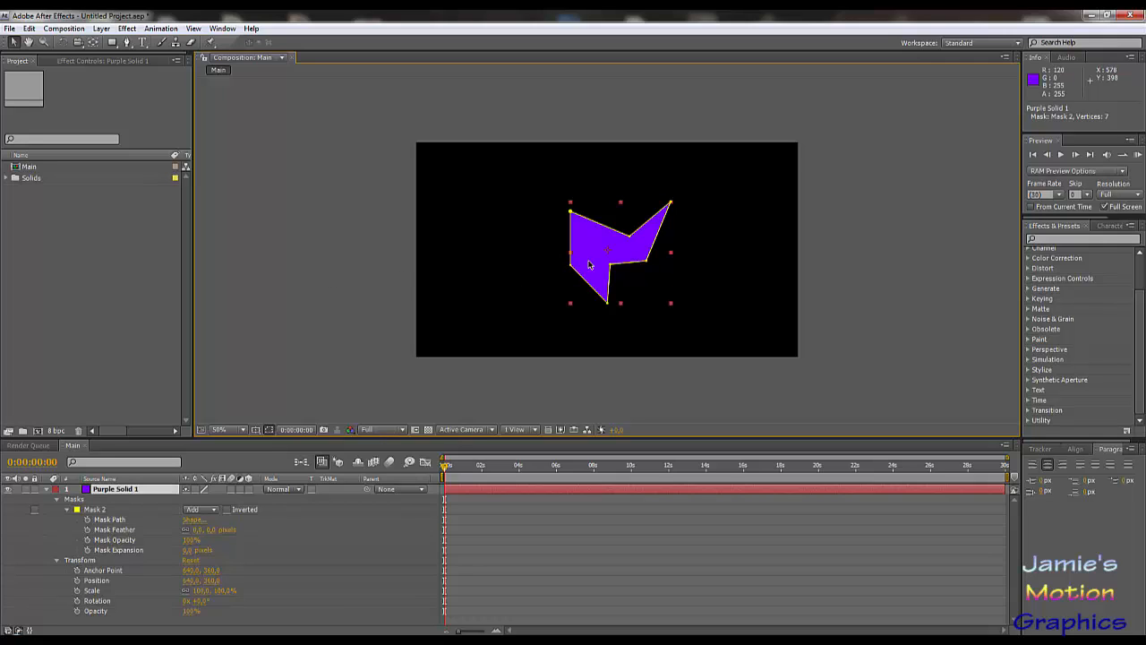
left_click(570, 267)
left_click_drag(571, 267, 547, 262)
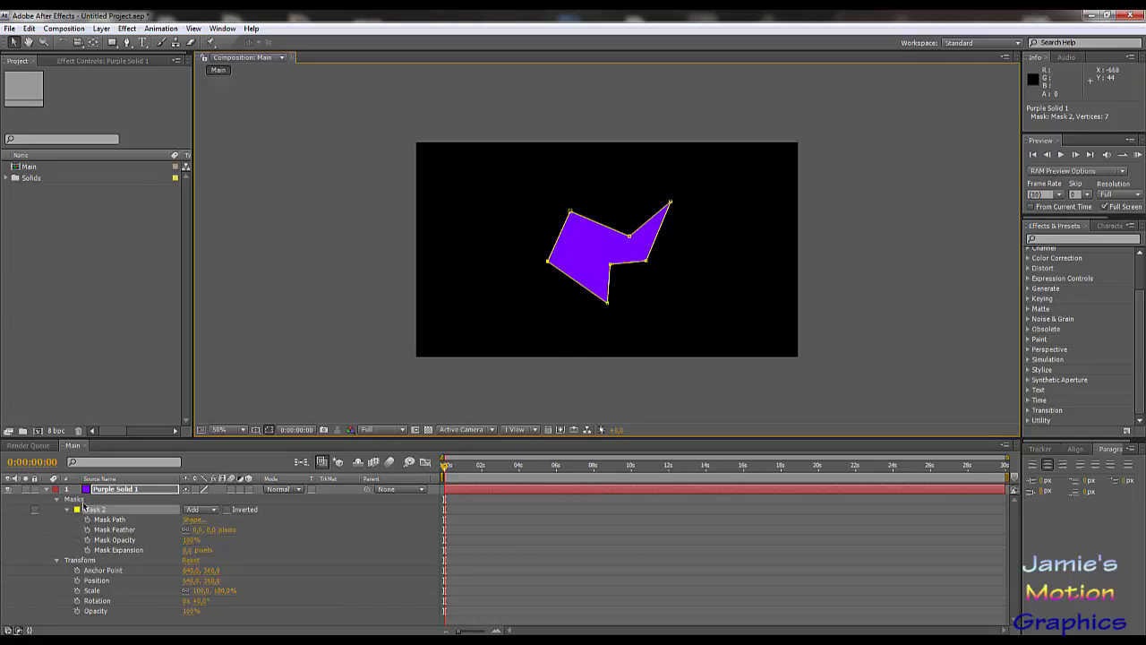
left_click(110, 521)
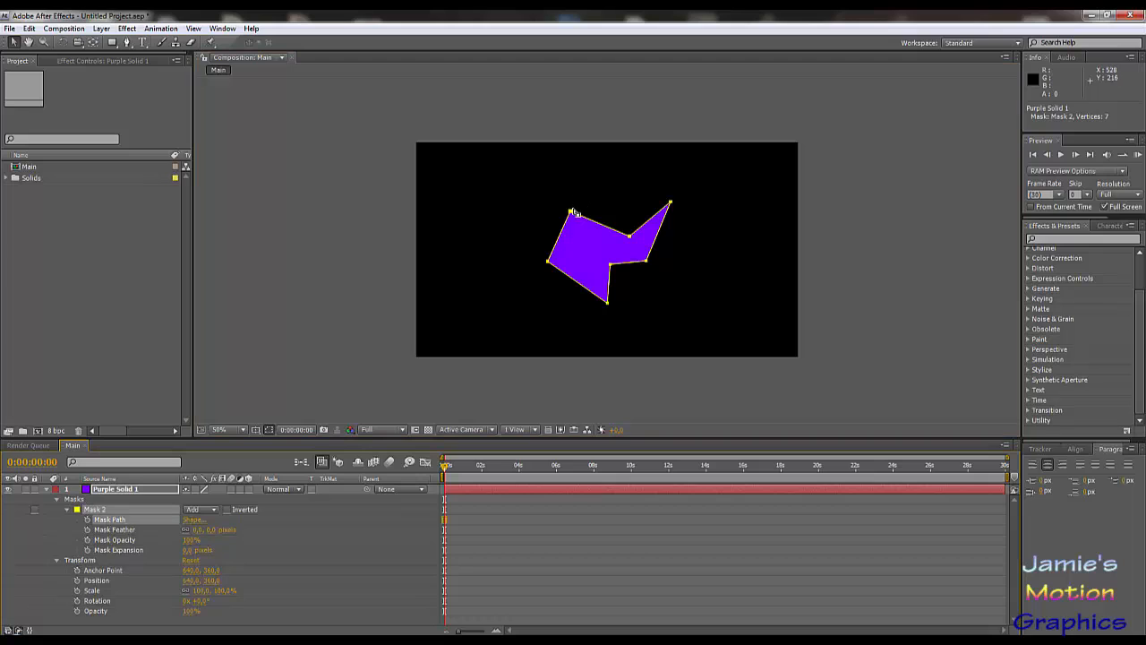
mouse_move(570, 212)
left_mouse_down()
mouse_move(497, 182)
mouse_move(654, 197)
mouse_move(568, 243)
mouse_move(565, 199)
mouse_move(579, 201)
left_mouse_up()
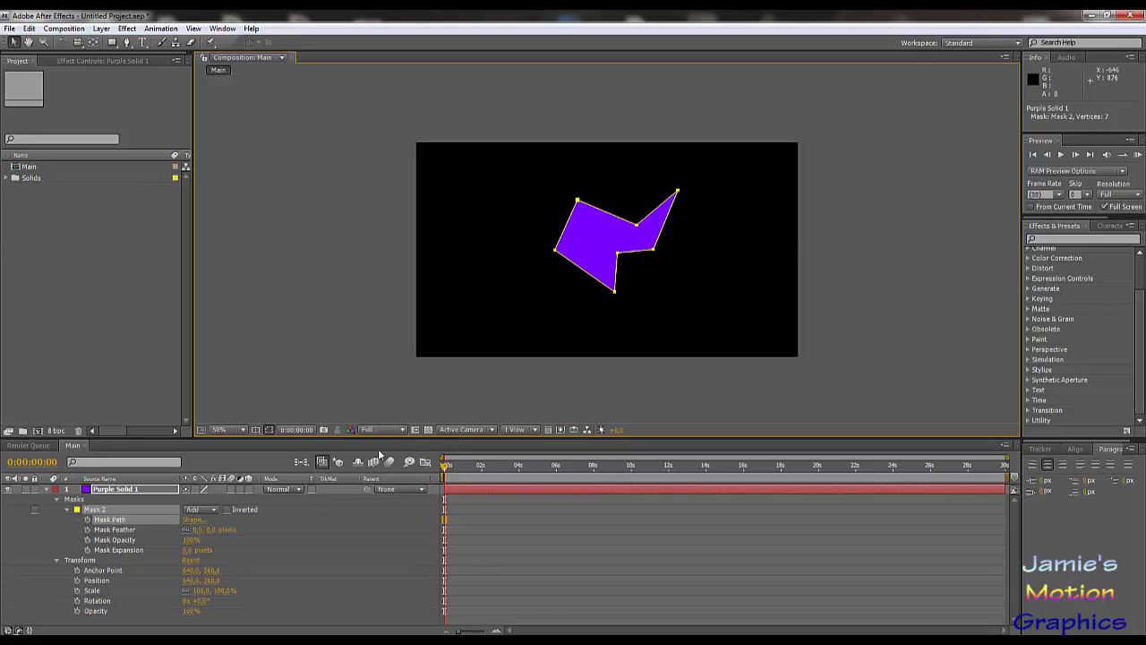
Narrow the timeline to about its first five seconds and enable keyframing for Mask 2's Mask Path at 0:00:01:00.
mouse_move(445, 465)
left_mouse_down()
mouse_move(477, 469)
mouse_move(464, 479)
left_mouse_up()
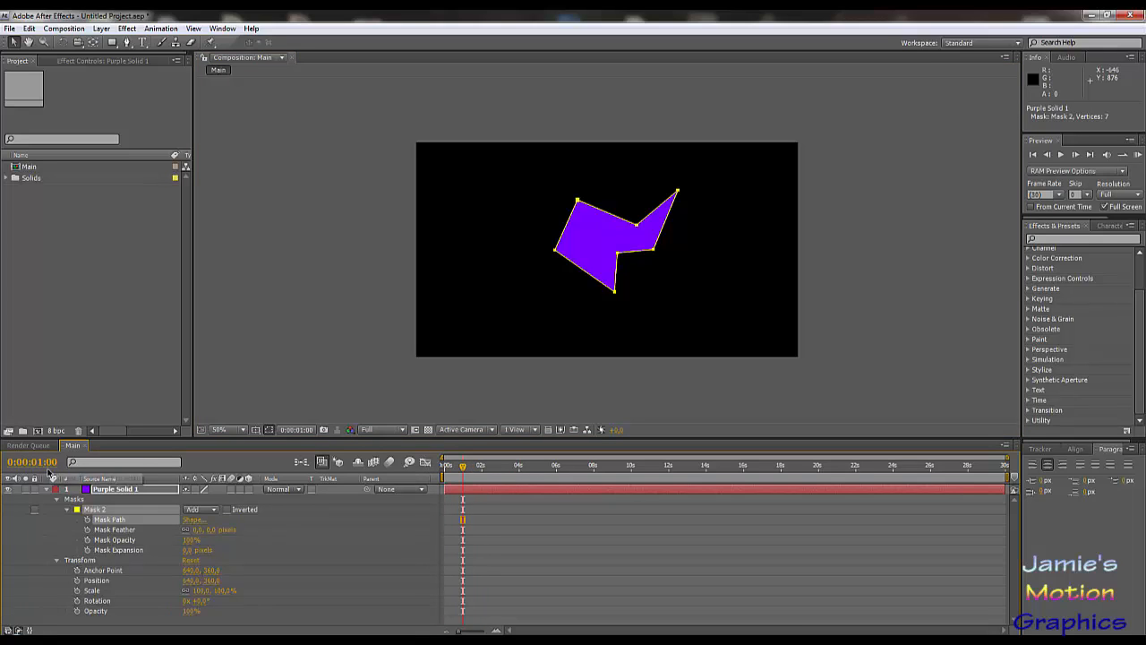
left_click_drag(1009, 463, 526, 464)
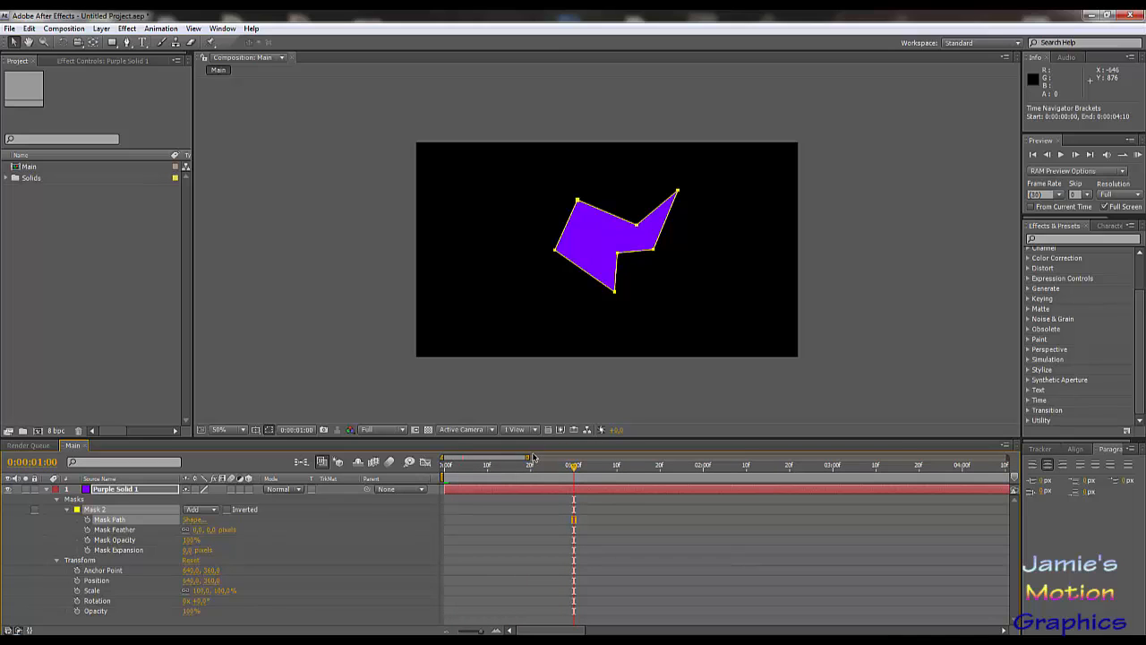
left_click_drag(529, 460, 549, 459)
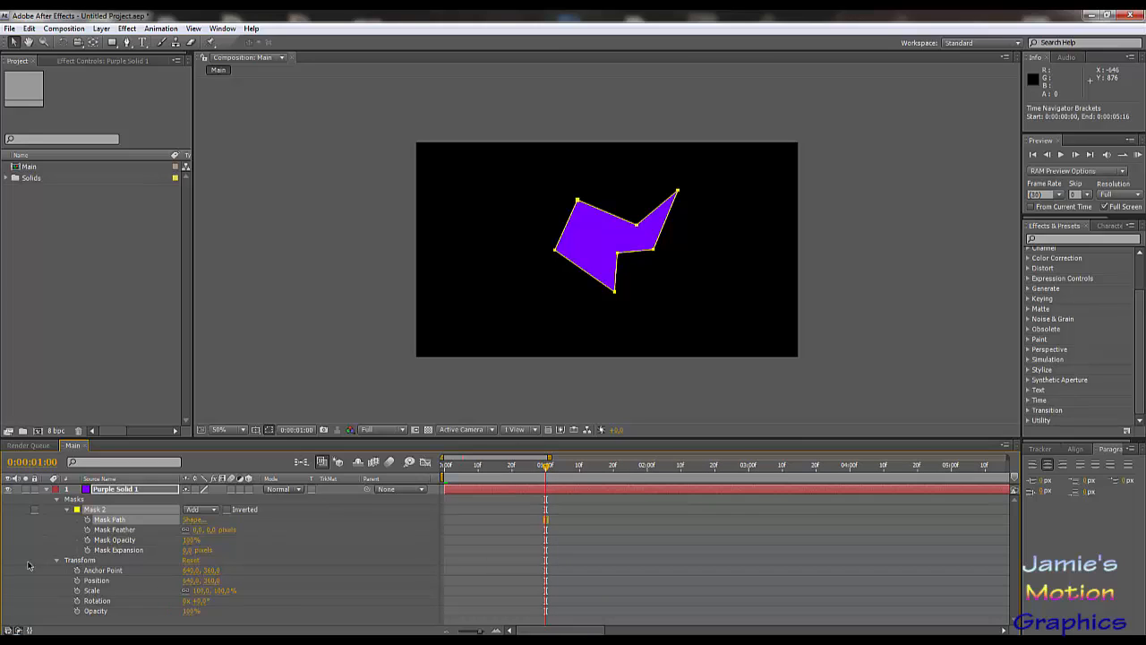
left_click(87, 520)
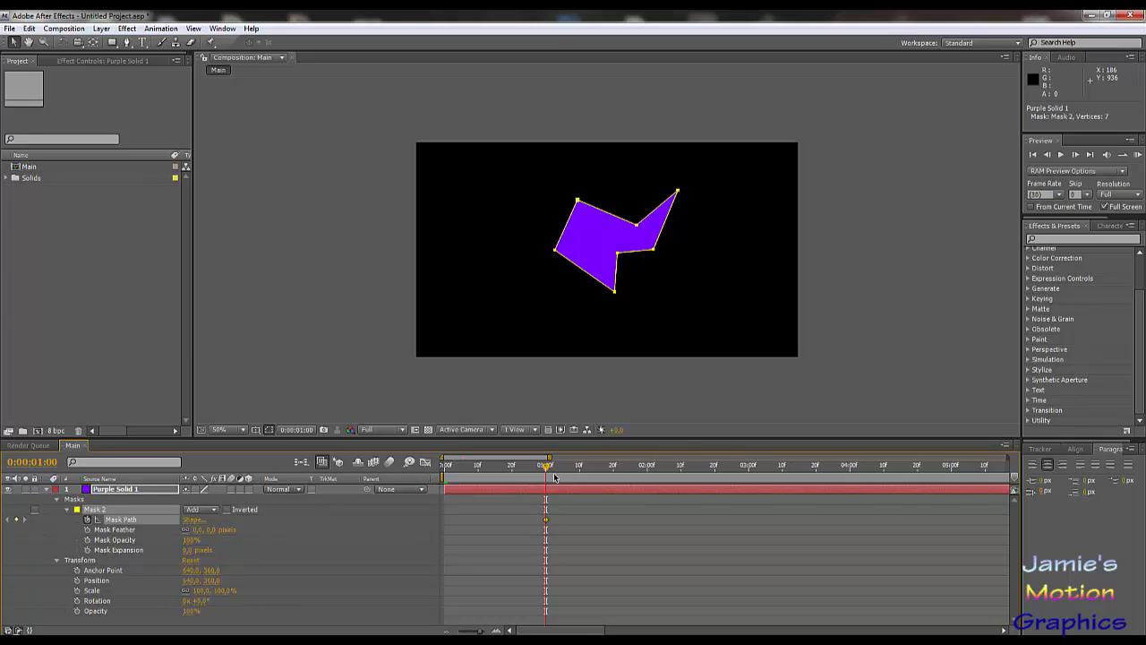
Keyframe the whole mask path toward the composition's upper-left area at 0:00:02:00 and toward its lower-right area at 0:00:03:00.
left_click_drag(547, 470, 647, 488)
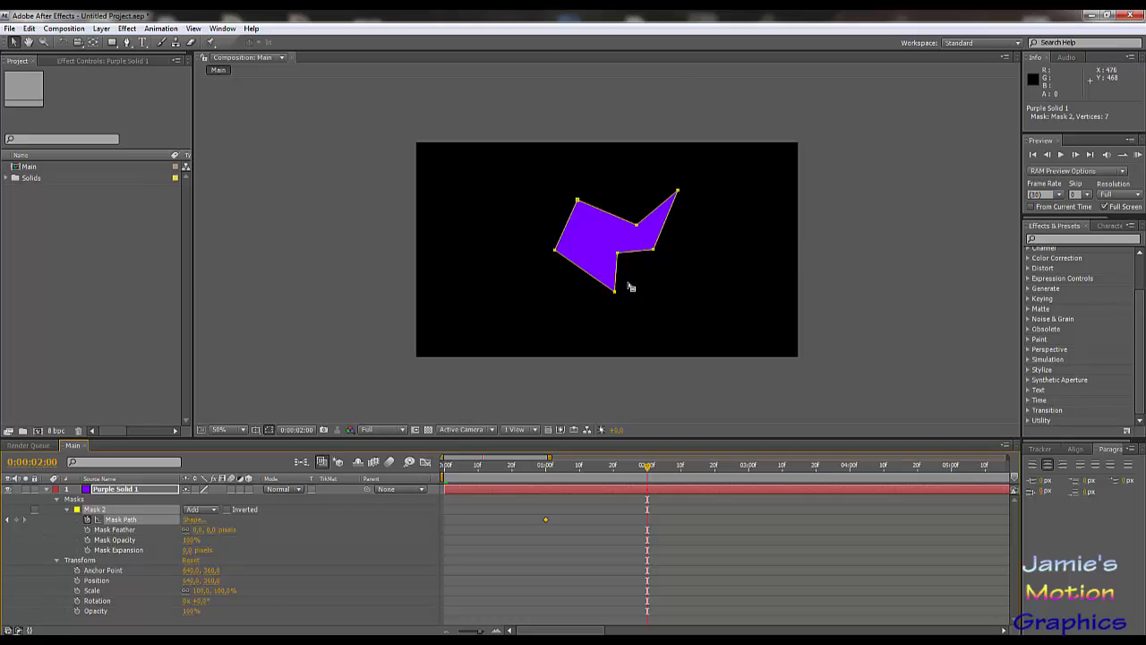
left_click_drag(579, 204, 474, 180)
left_click_drag(649, 469, 749, 519)
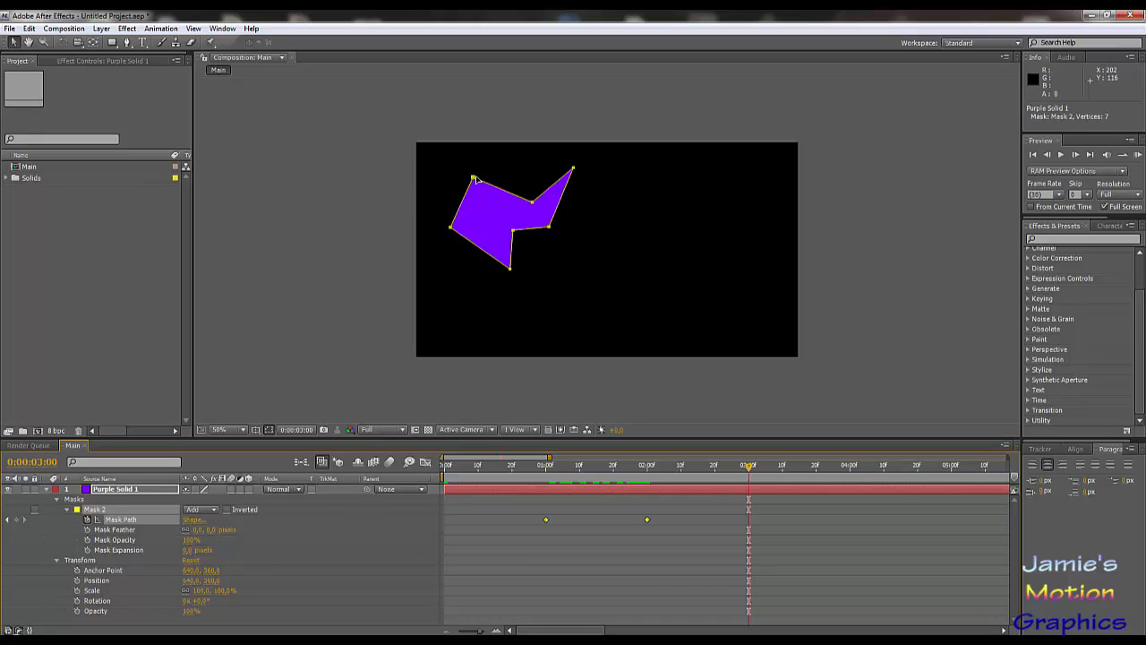
left_click_drag(473, 179, 679, 244)
left_click_drag(750, 472, 445, 489)
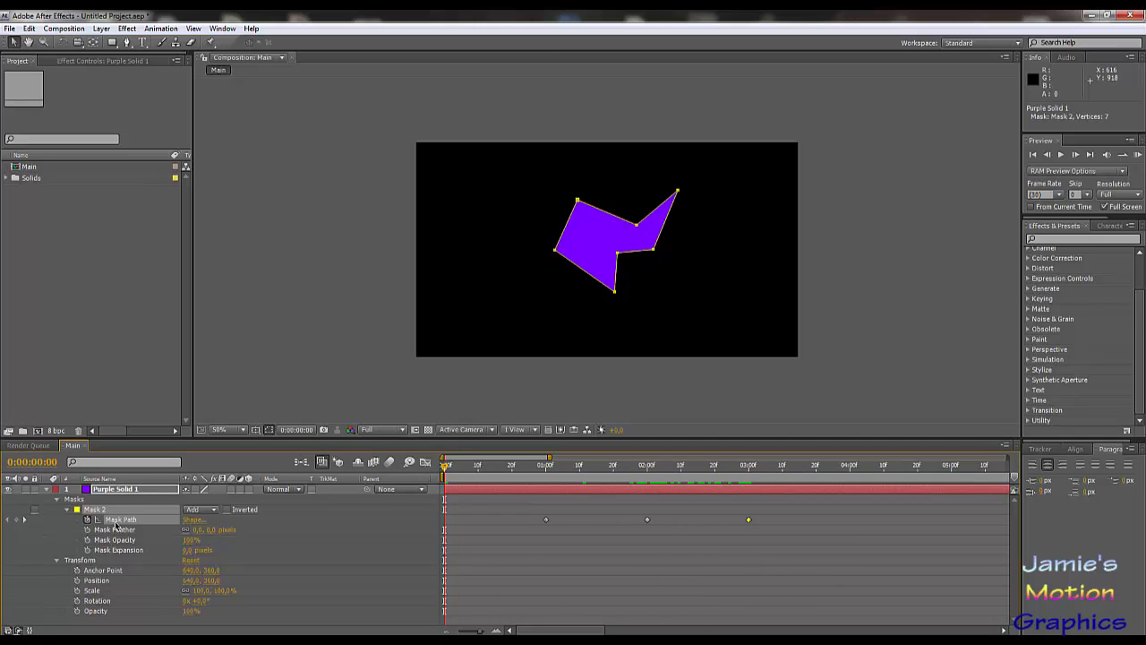
Remove the Mask Path animation with the time at 0:00:00:00 and collapse Mask 2's properties.
left_click(87, 519)
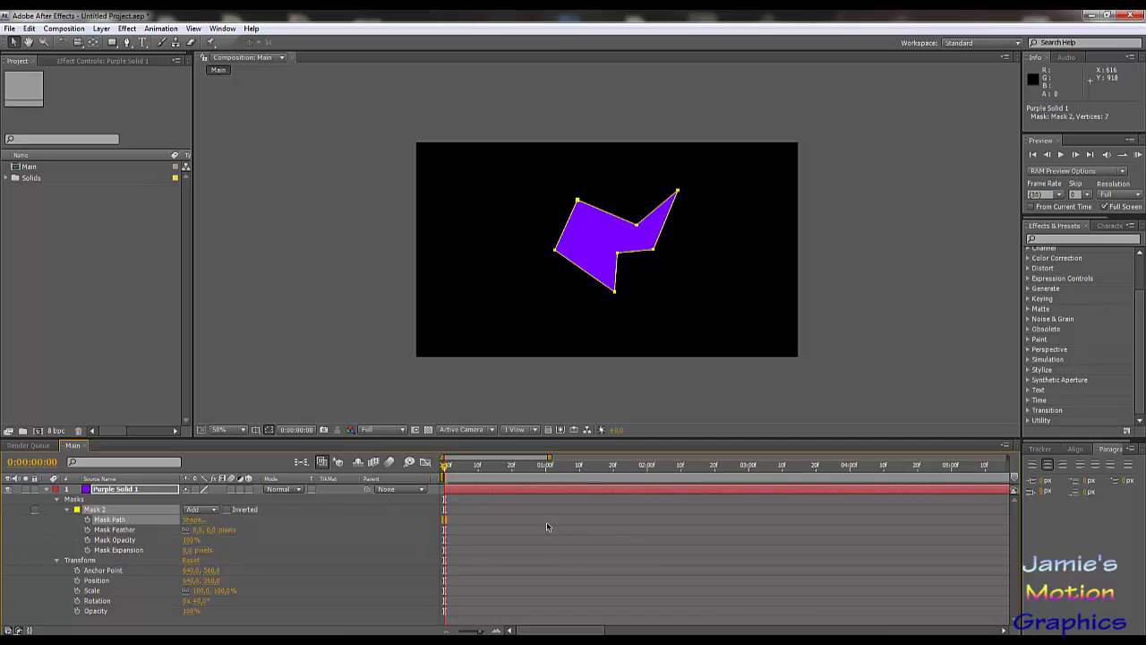
left_click(67, 509)
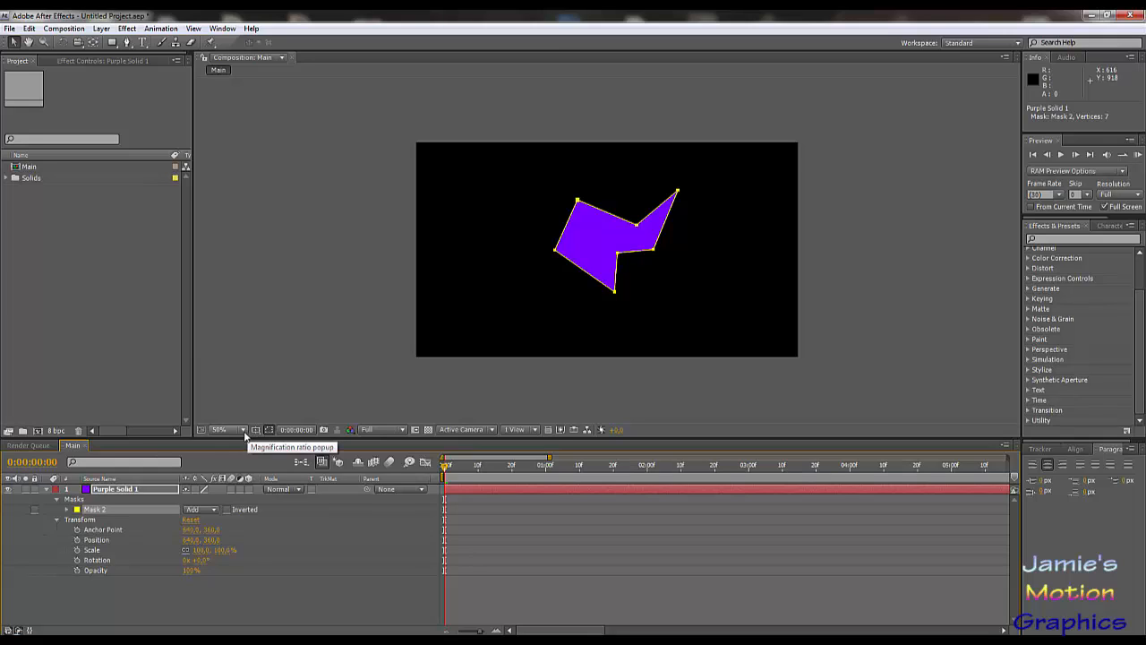
left_click(77, 540)
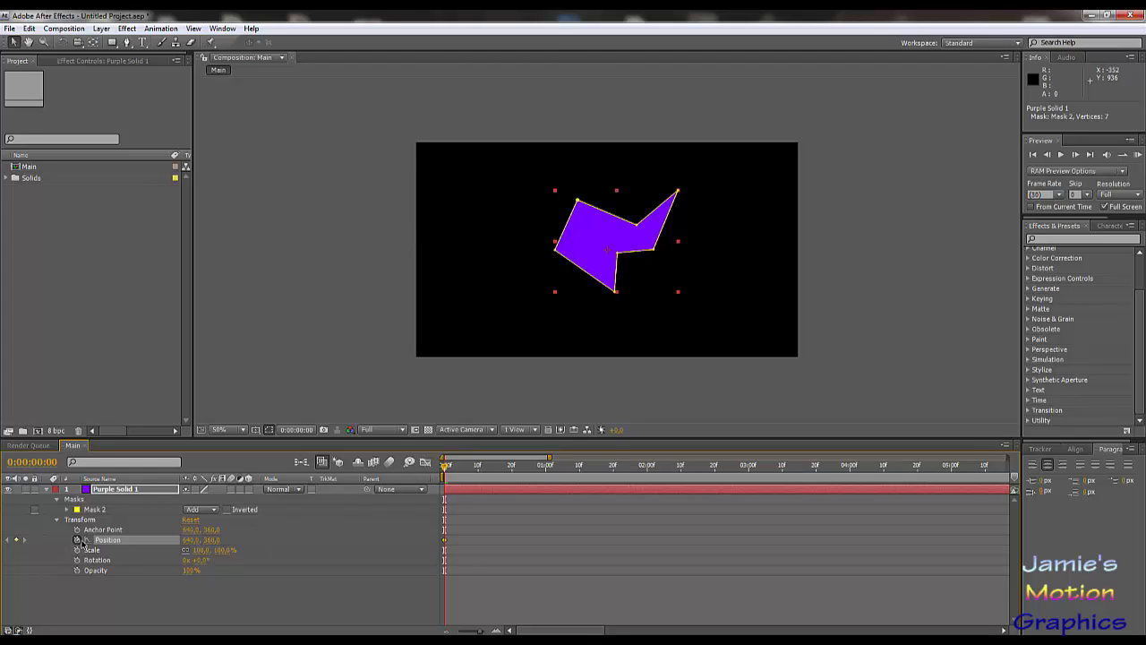
left_click(446, 541)
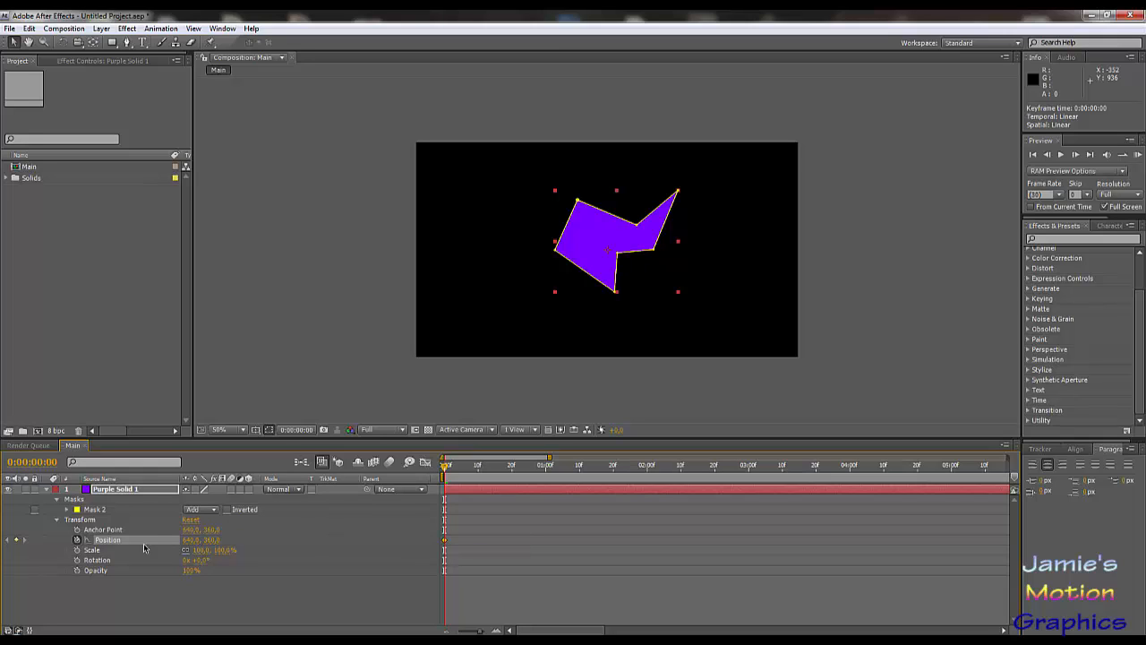
left_click(77, 540)
Keyframe the solid's Position at 0:00:01:00, and at 0:00:02:00 move the layer up and left to about 258, 252.
left_click(545, 466)
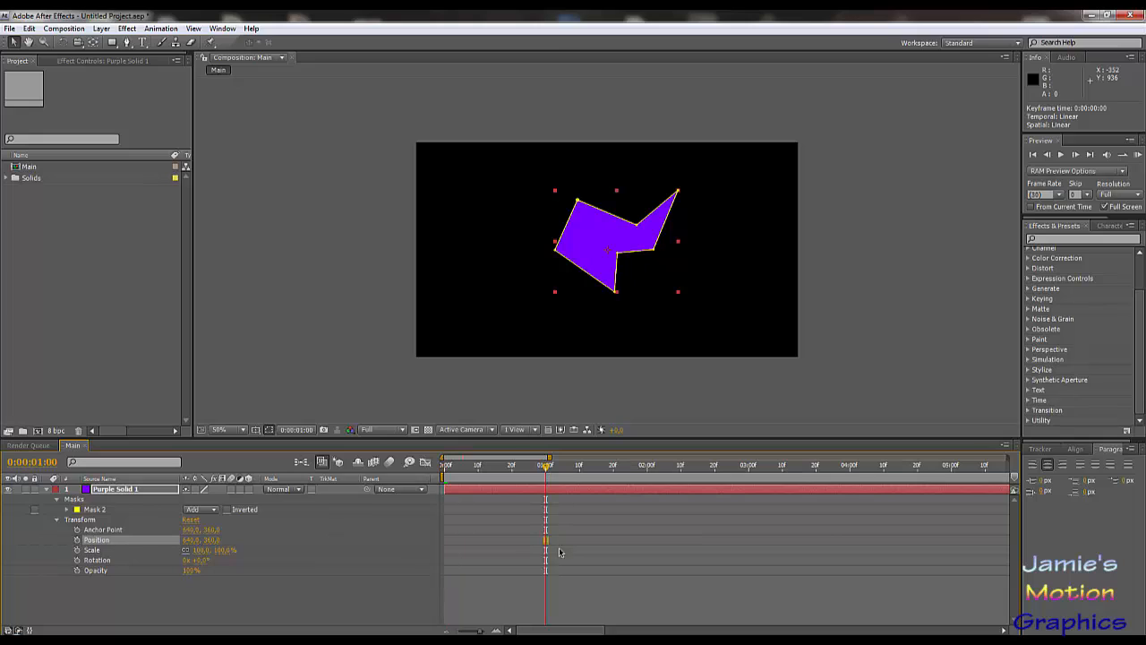
left_click(77, 540)
left_click_drag(546, 470, 647, 474)
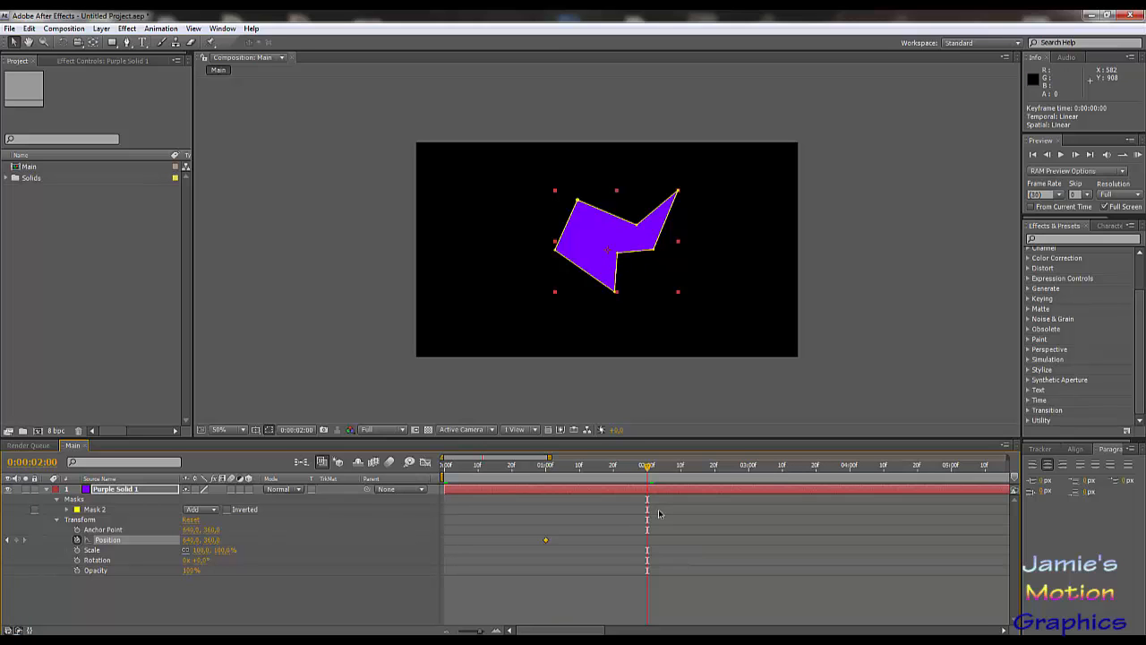
left_click_drag(647, 244, 531, 211)
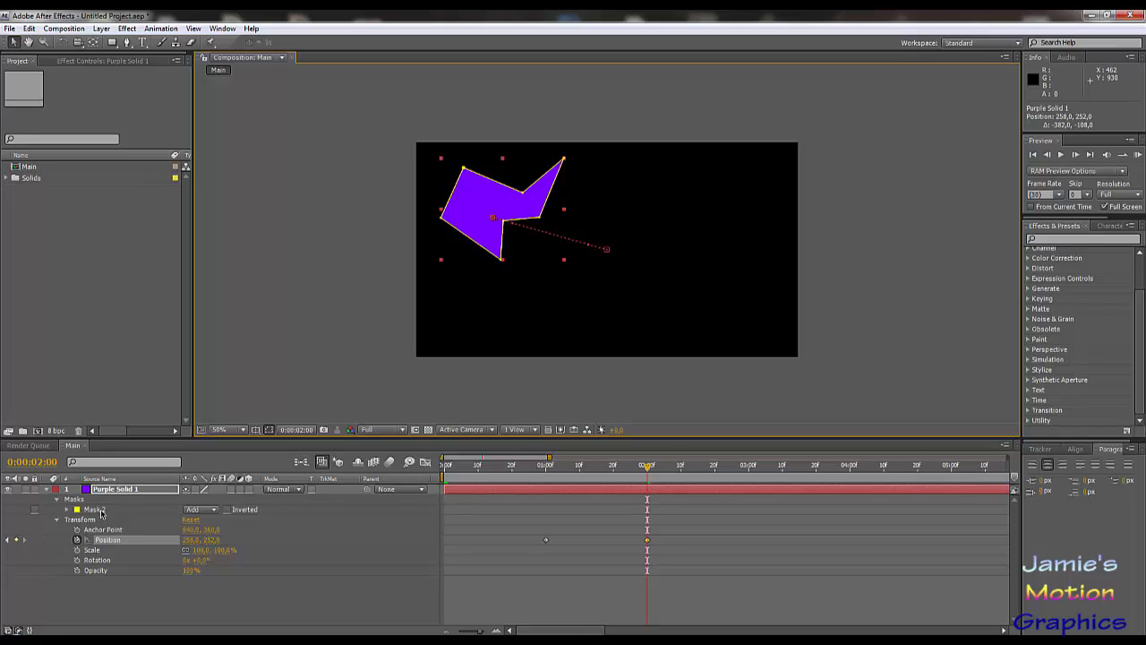
Bend the straight motion path into a wide loop using both keyframes' tangent handles, and scrub through the movement between 0:00:01:00 and 0:00:02:00.
scroll(543, 245, "up", 2)
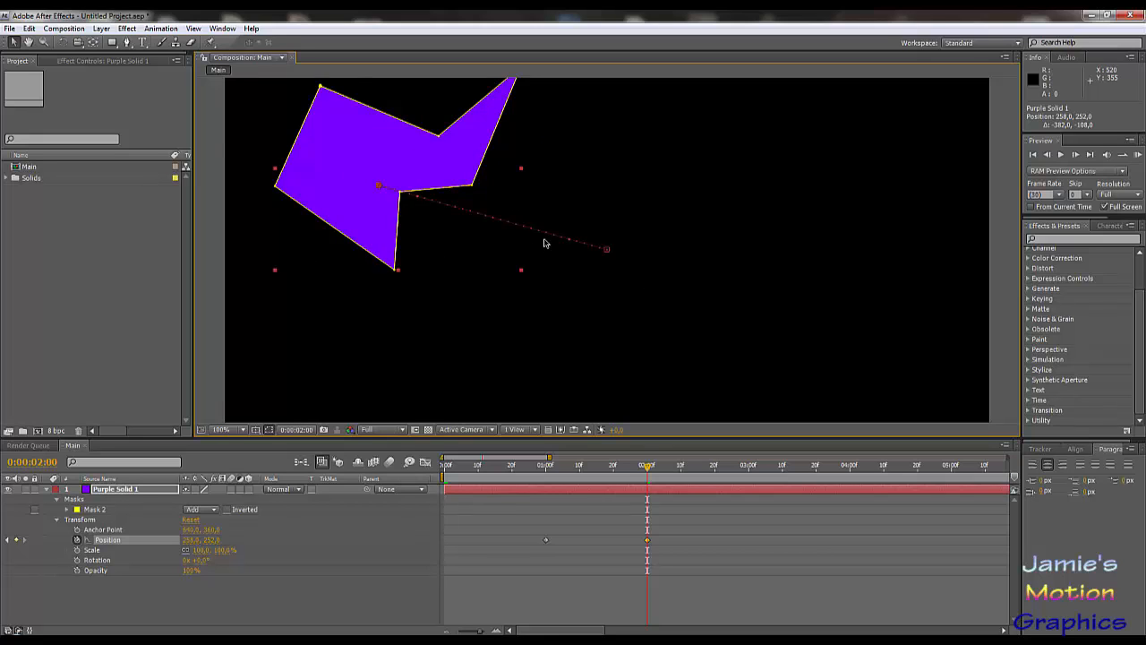
scroll(458, 231, "down", 1)
left_click_drag(606, 249, 510, 376)
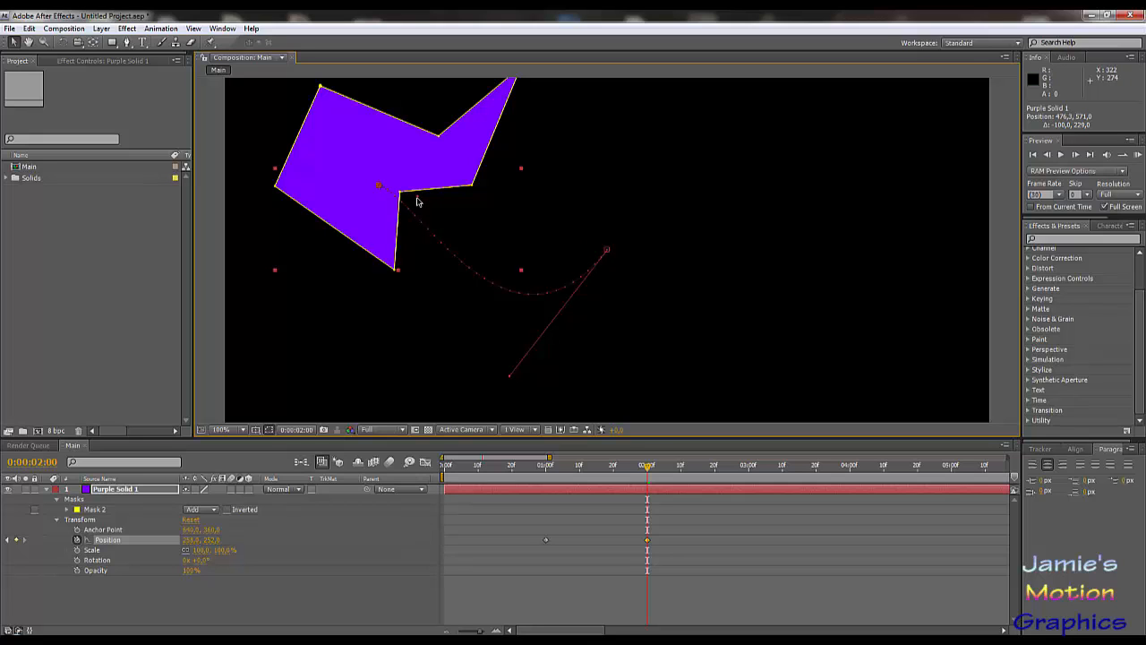
left_click_drag(416, 202, 1123, 18)
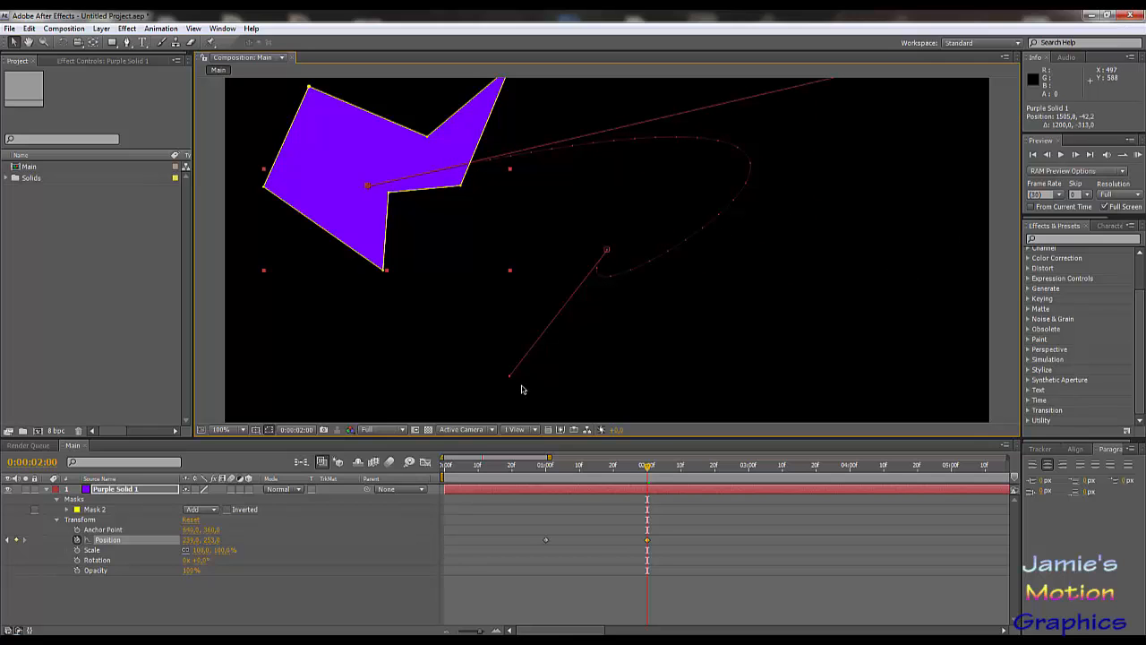
left_click_drag(509, 378, 589, 428)
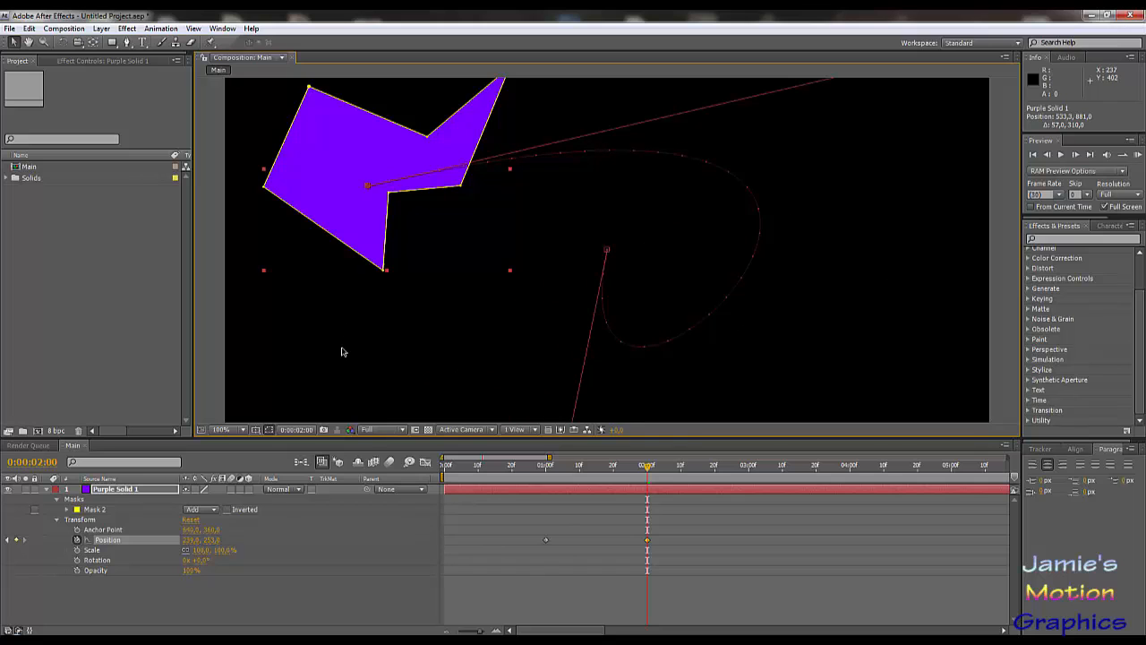
left_click_drag(543, 467, 652, 489)
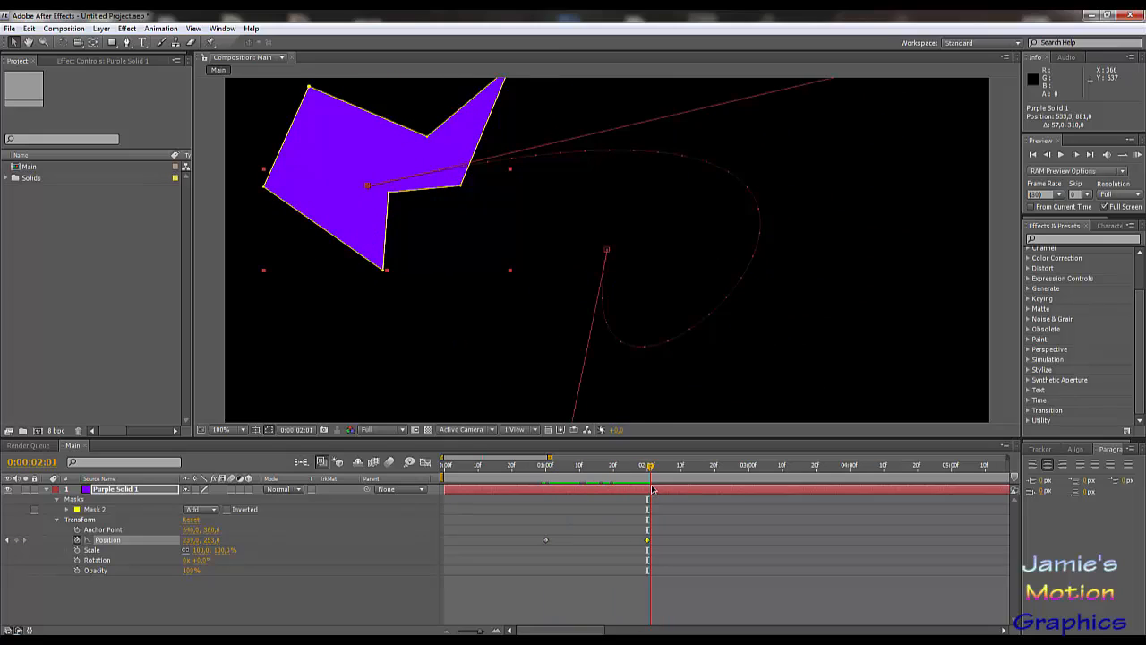
left_click_drag(651, 492, 647, 492)
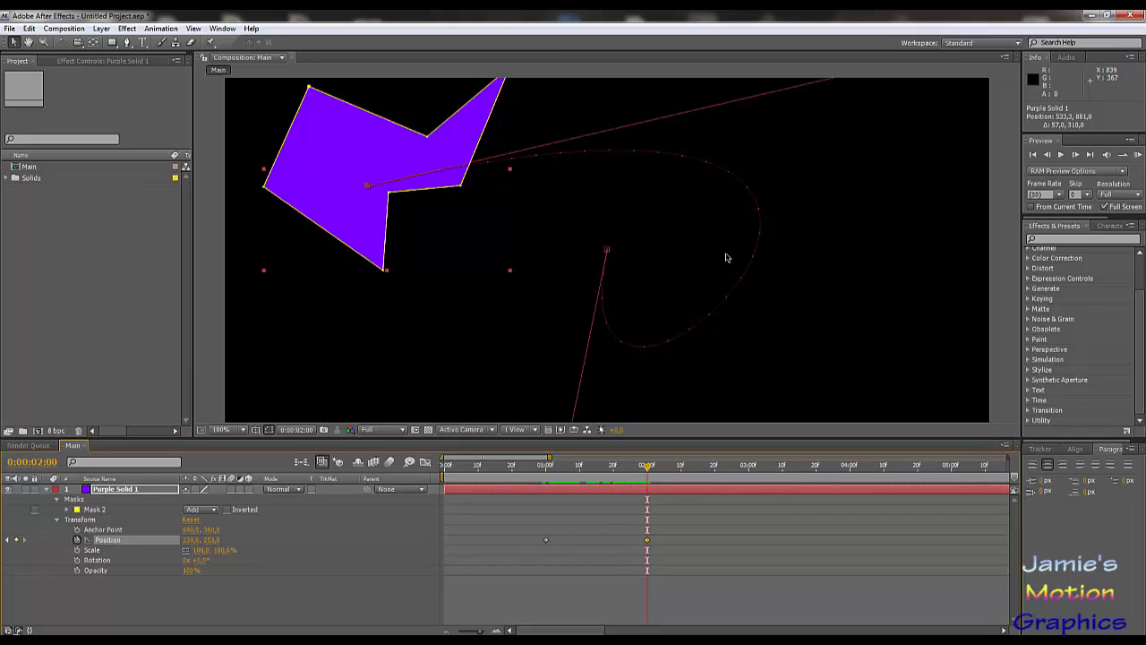
At 0:00:03:00 move the solid to about 1033, 571, and curve that path segment by pulling the middle keyframe's handle down and left.
scroll(583, 194, "down", 2)
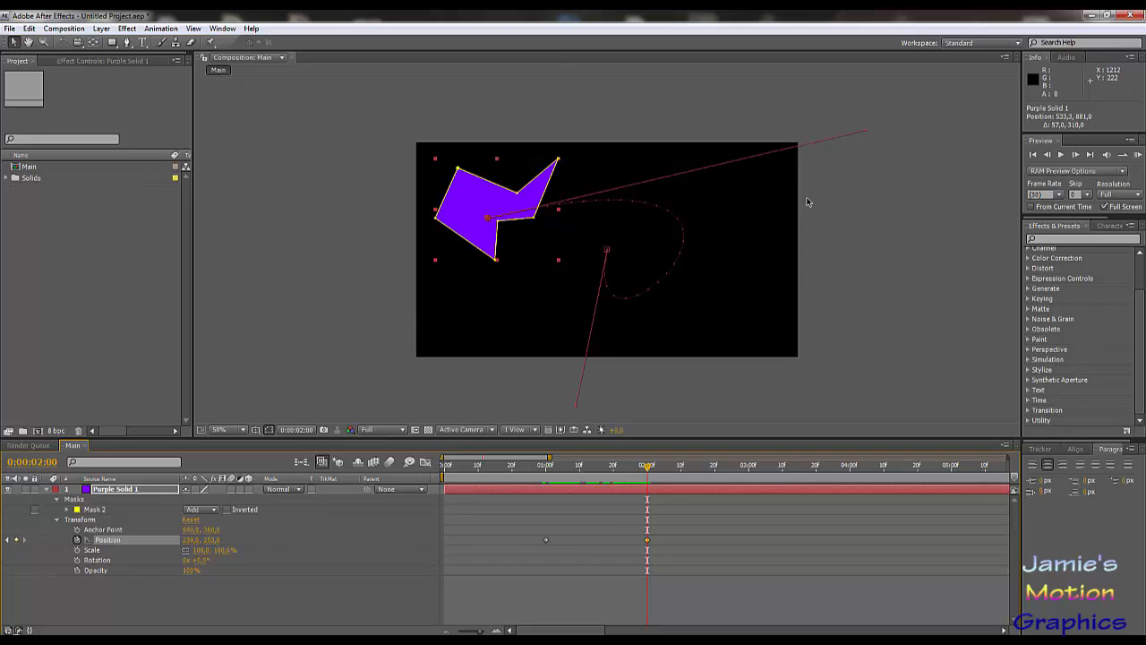
left_click_drag(648, 472, 748, 472)
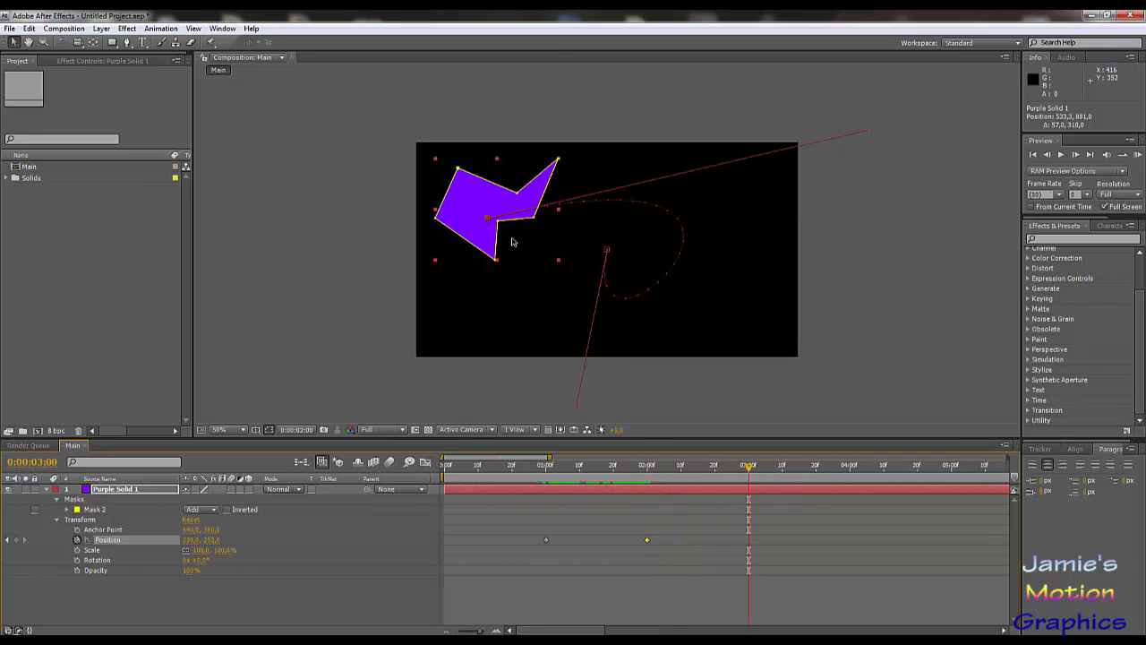
left_click_drag(473, 222, 704, 314)
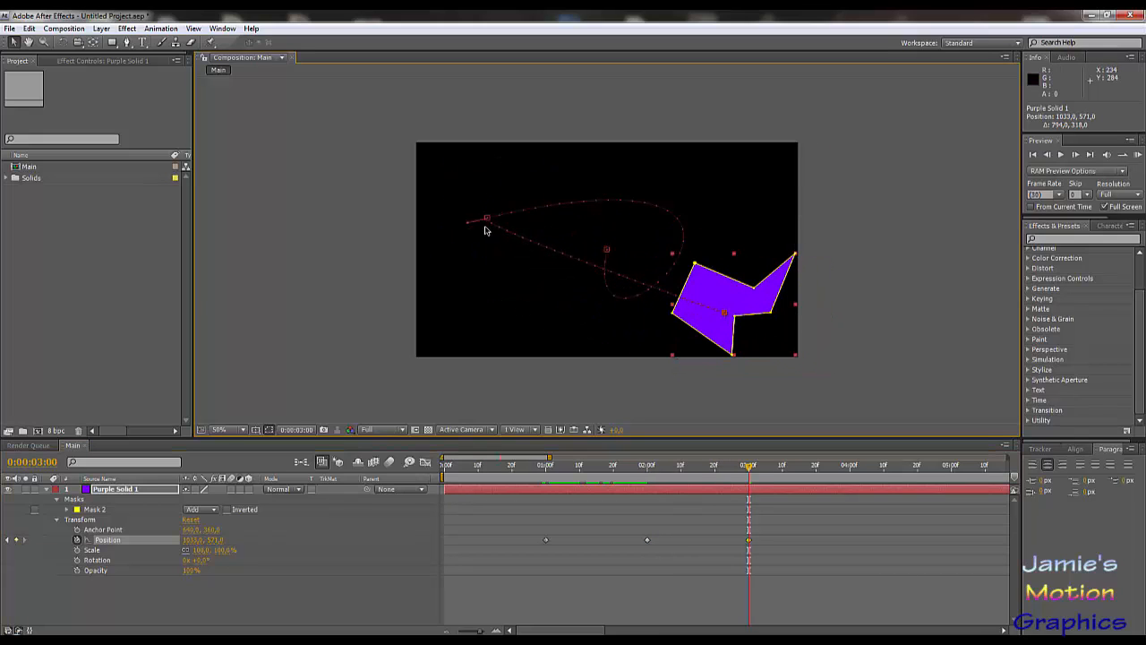
mouse_move(467, 225)
left_mouse_down()
mouse_move(466, 256)
mouse_move(455, 227)
left_mouse_up()
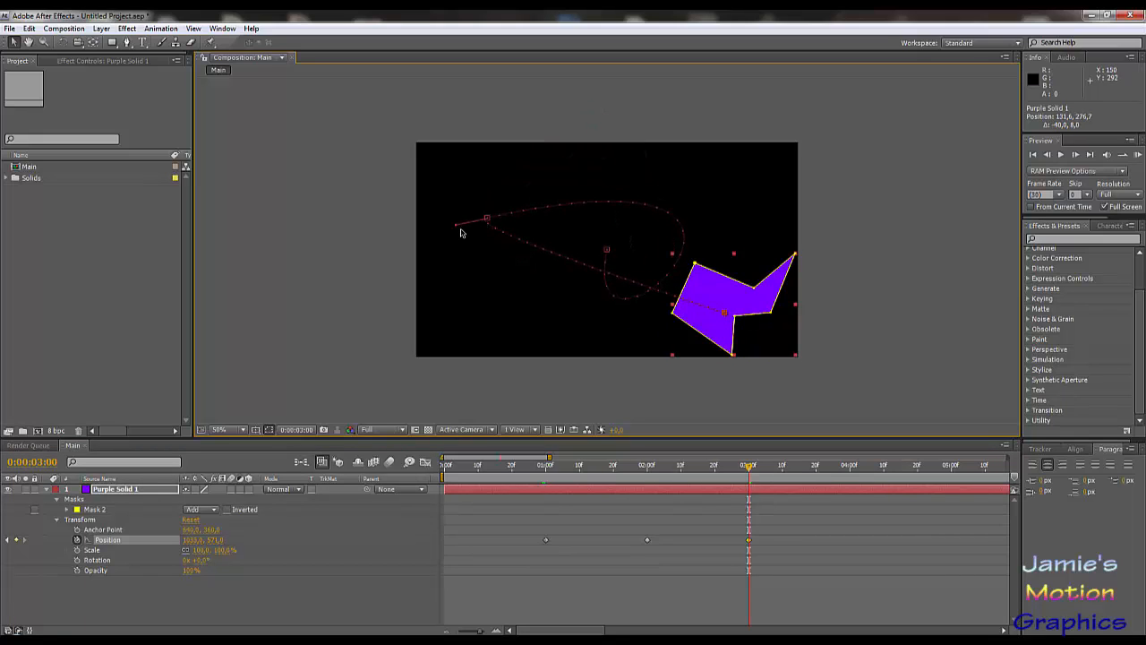
left_click_drag(456, 229, 410, 380)
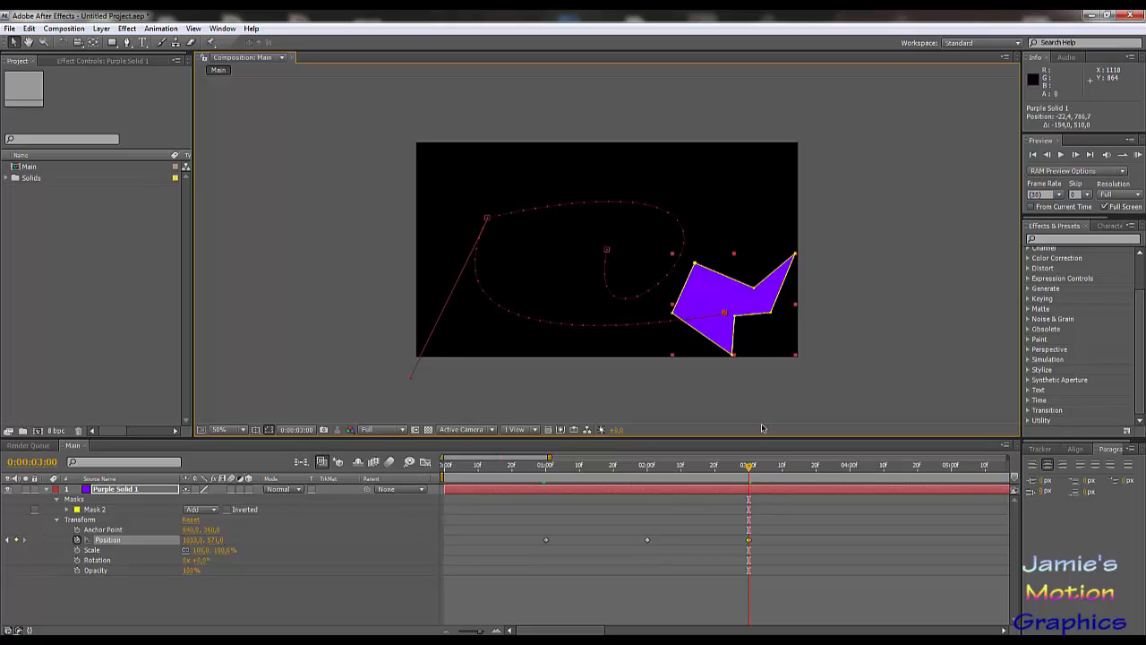
Check the solid's position at each keyframe, and pull the middle keyframe's handle slightly farther out to widen the curve.
left_click(571, 484)
left_click_drag(572, 483, 445, 491)
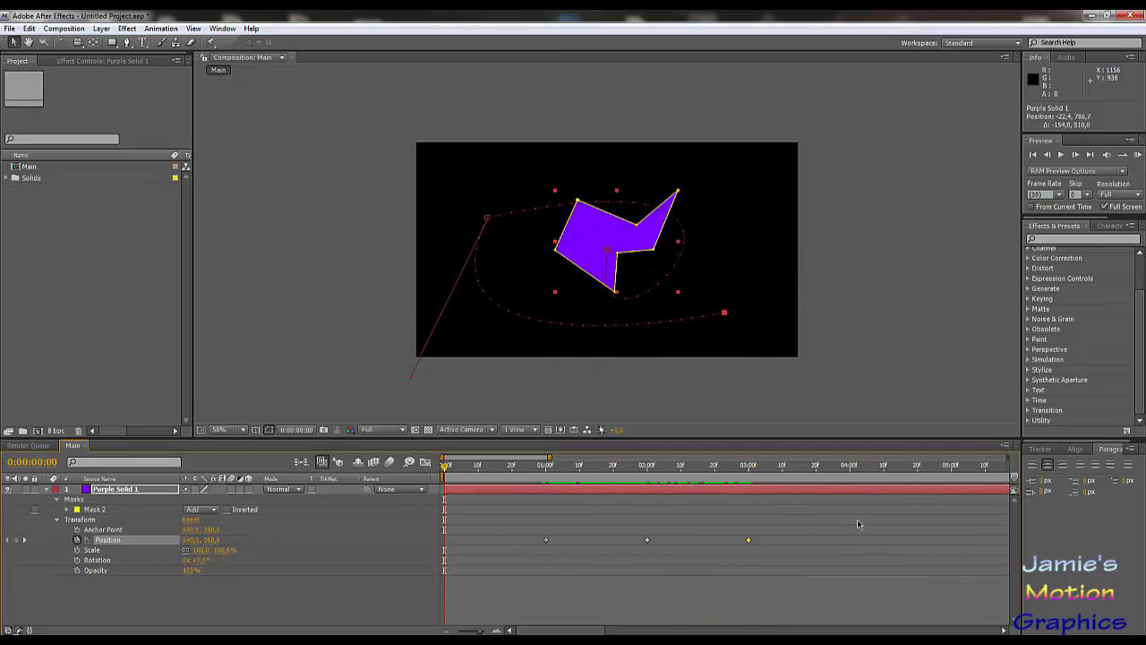
left_click(545, 465)
left_click(647, 467)
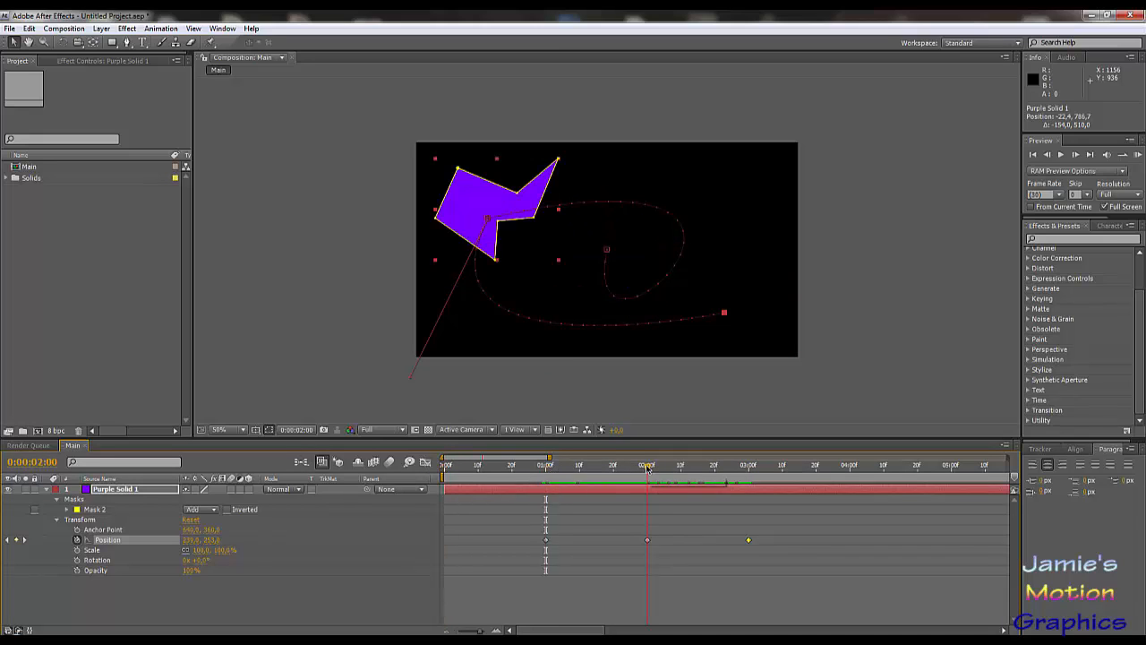
left_click(752, 474)
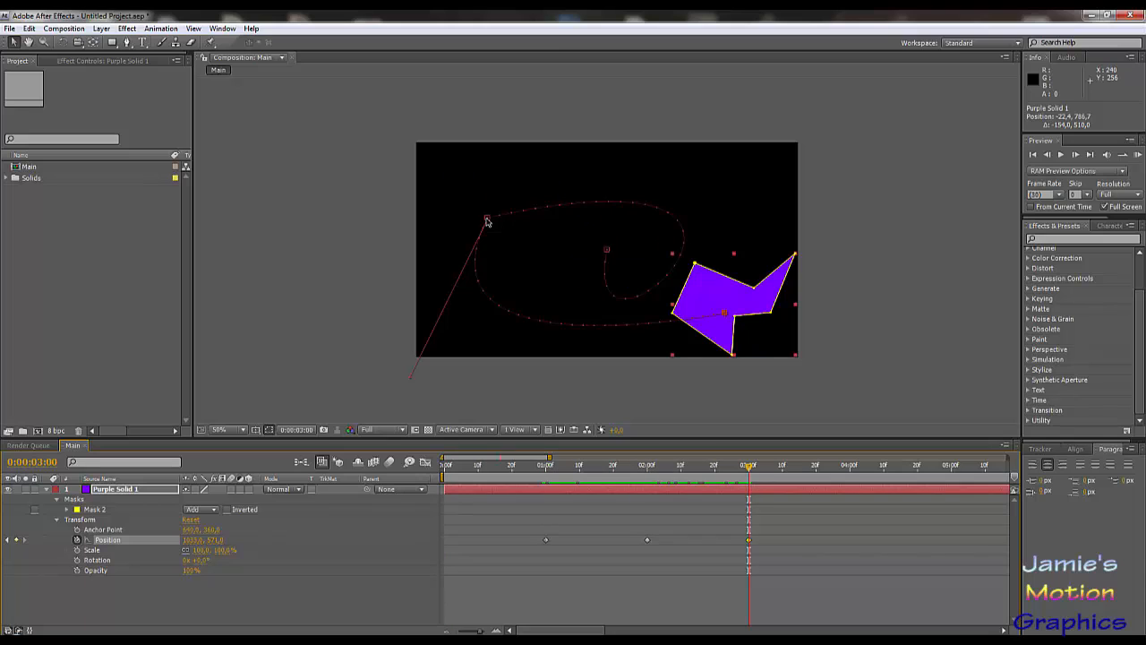
left_click_drag(408, 381, 374, 401)
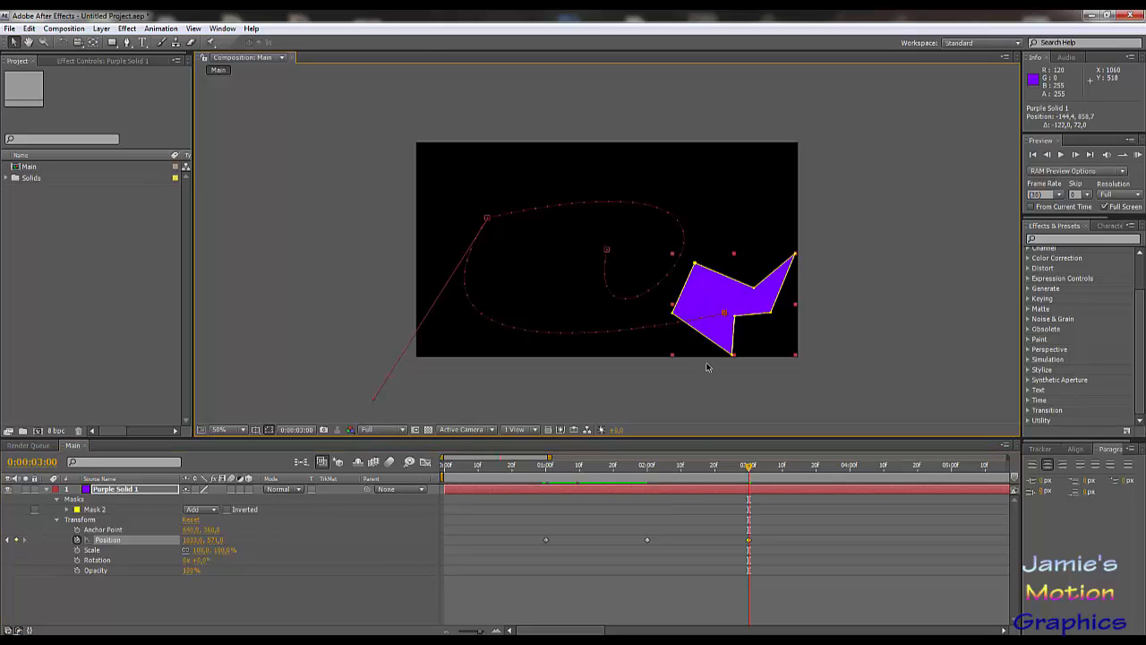
Remove the solid's Position keyframes and move the layer back near the composition's center, to about 655, 397.
left_click(77, 540)
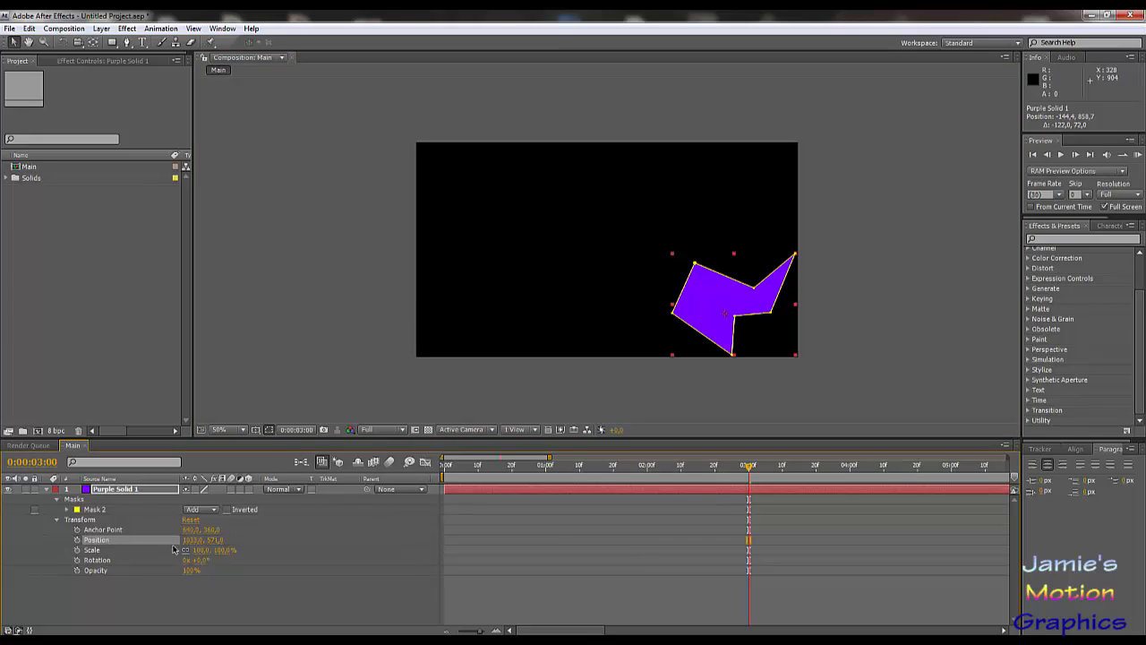
left_click_drag(740, 304, 614, 232)
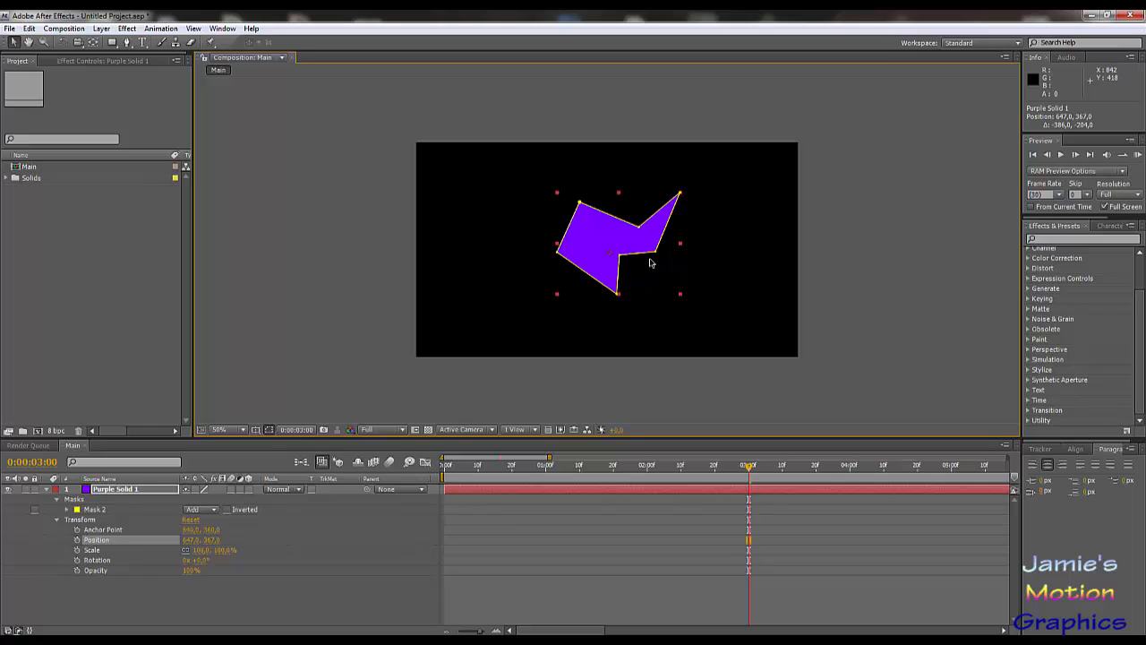
left_click_drag(627, 240, 631, 251)
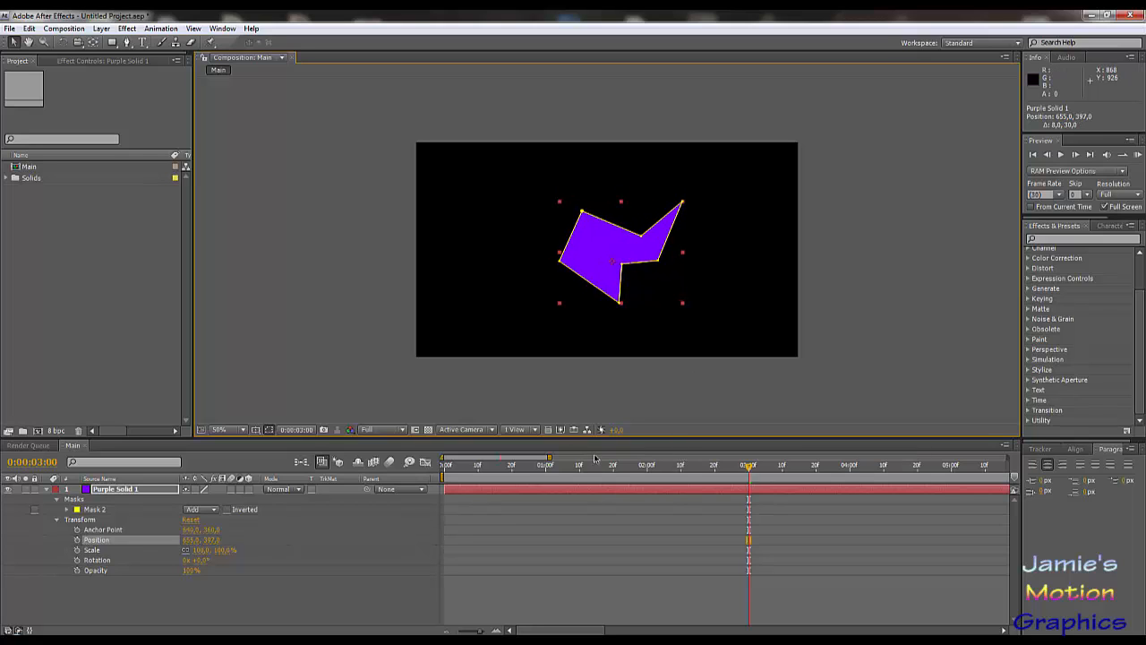
At 0:00:01:00, try spinning the solid past one full turn and setting its Rotation to 360, and reset Rotation to 0.
left_click(547, 465)
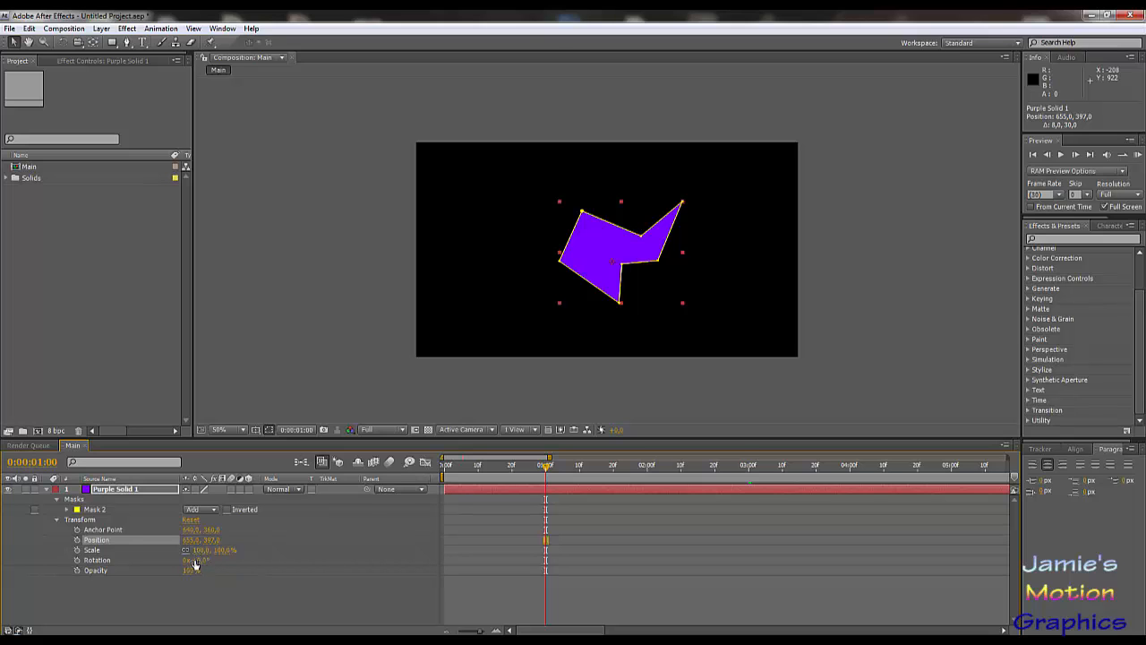
left_click_drag(197, 561, 513, 579)
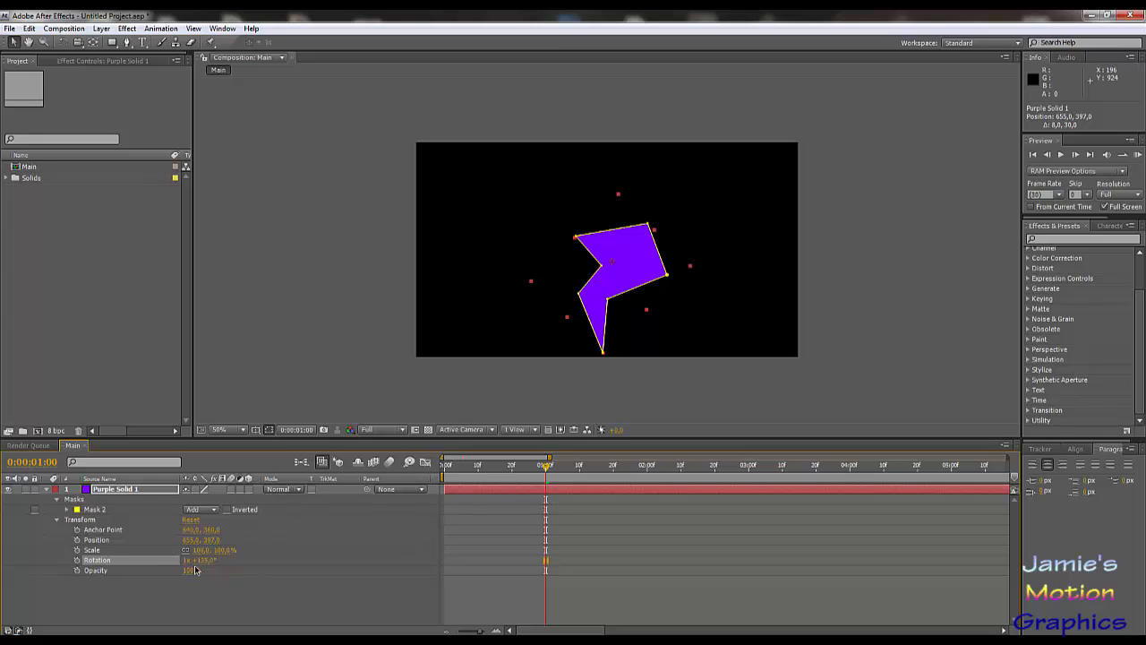
type("360")
key("Return")
left_click(186, 561)
type("0")
key("Return")
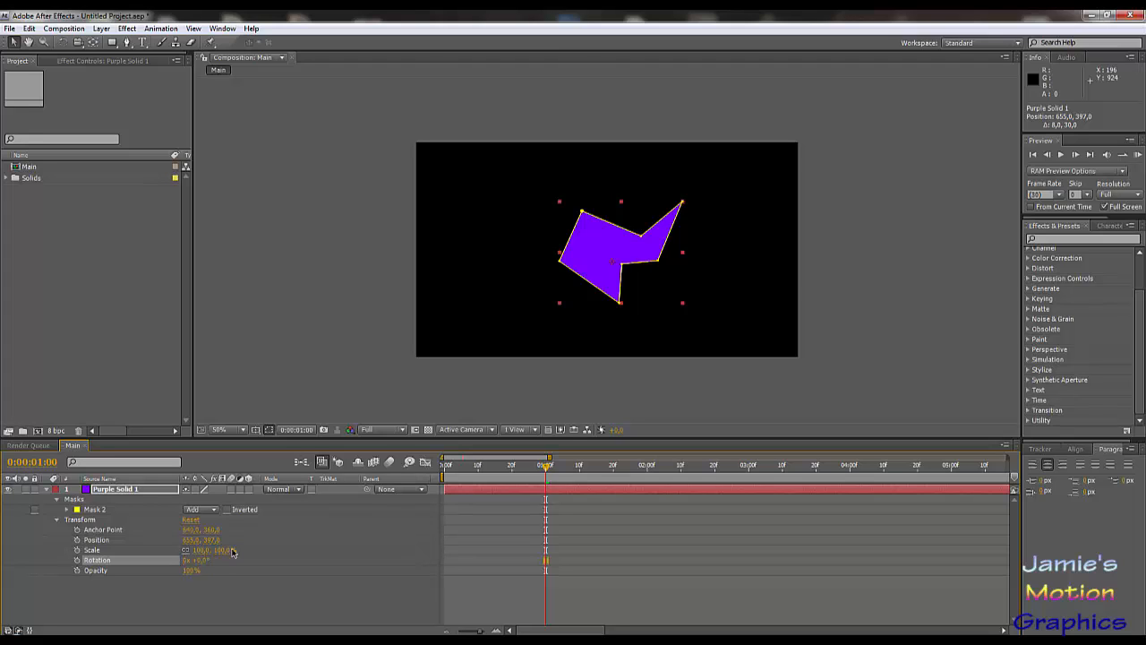
Try one full revolution and a partial turn on the solid's Rotation, restoring it to 0 each time.
left_click(187, 562)
left_click(271, 607)
left_click(184, 562)
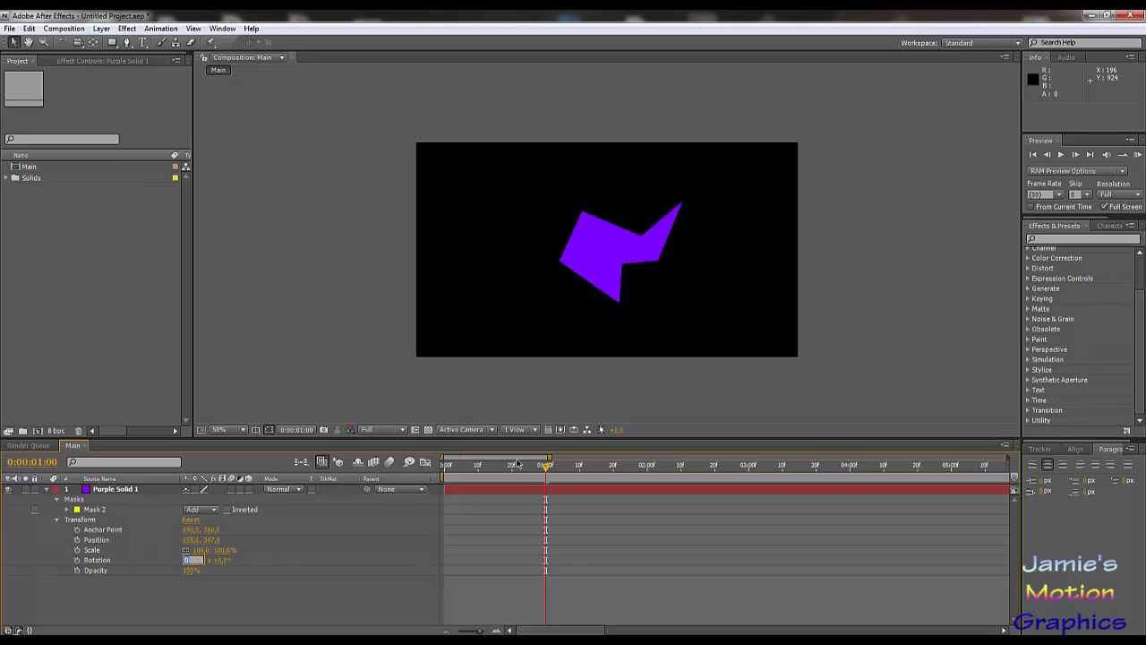
type("1")
key("Return")
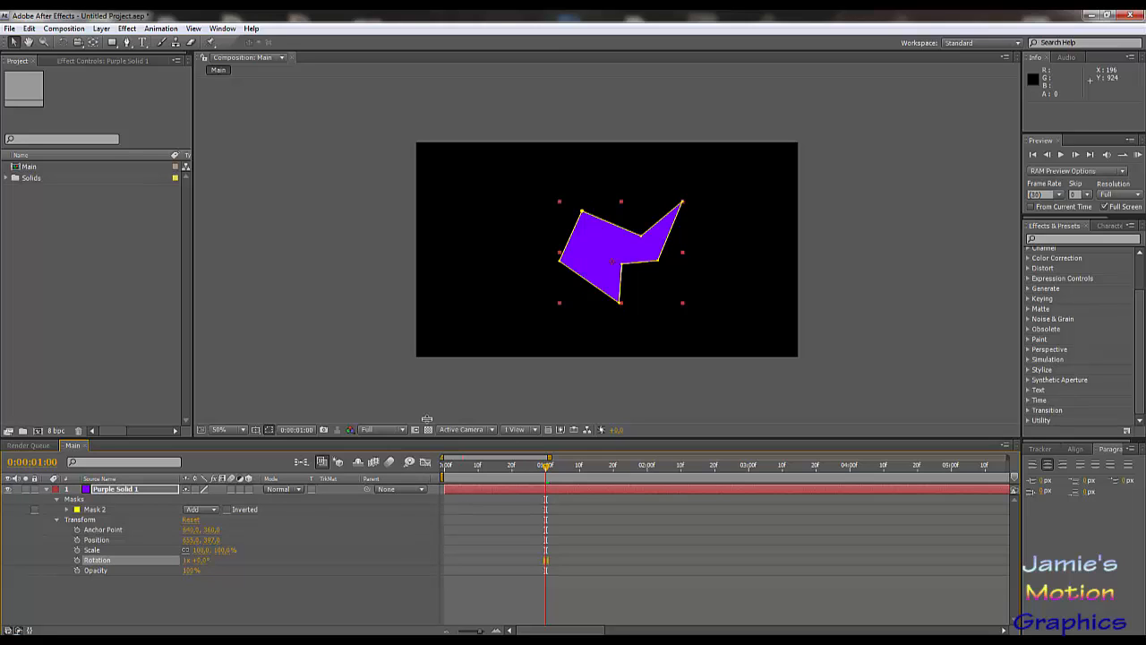
left_click(183, 561)
key("Return")
left_click(349, 607)
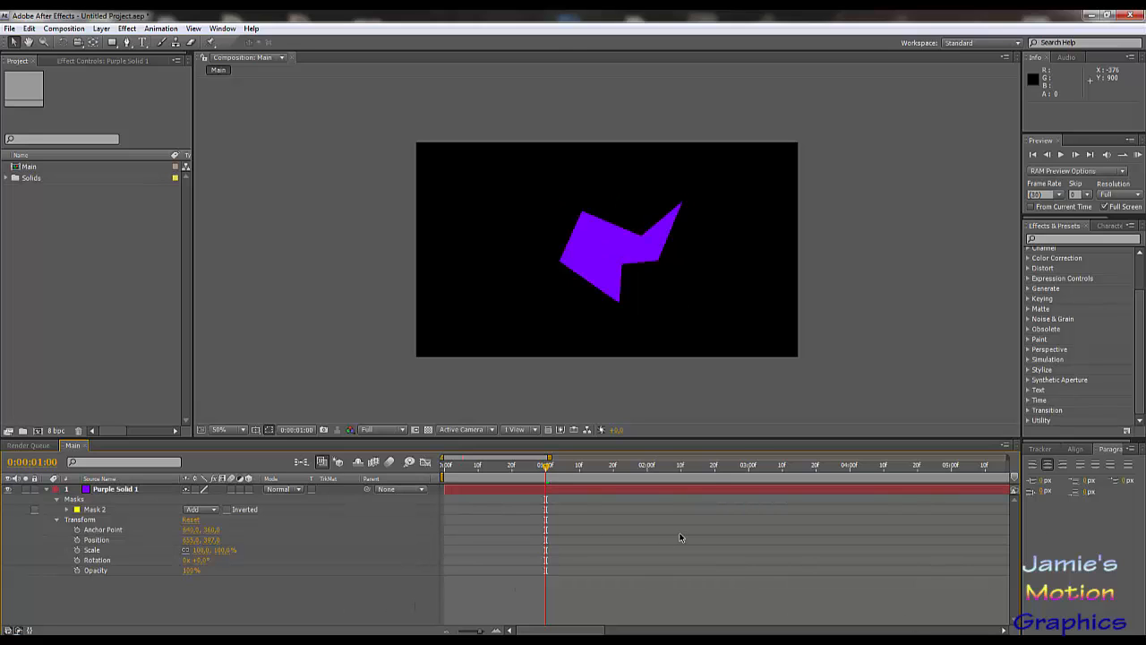
left_click_drag(200, 562, 269, 566)
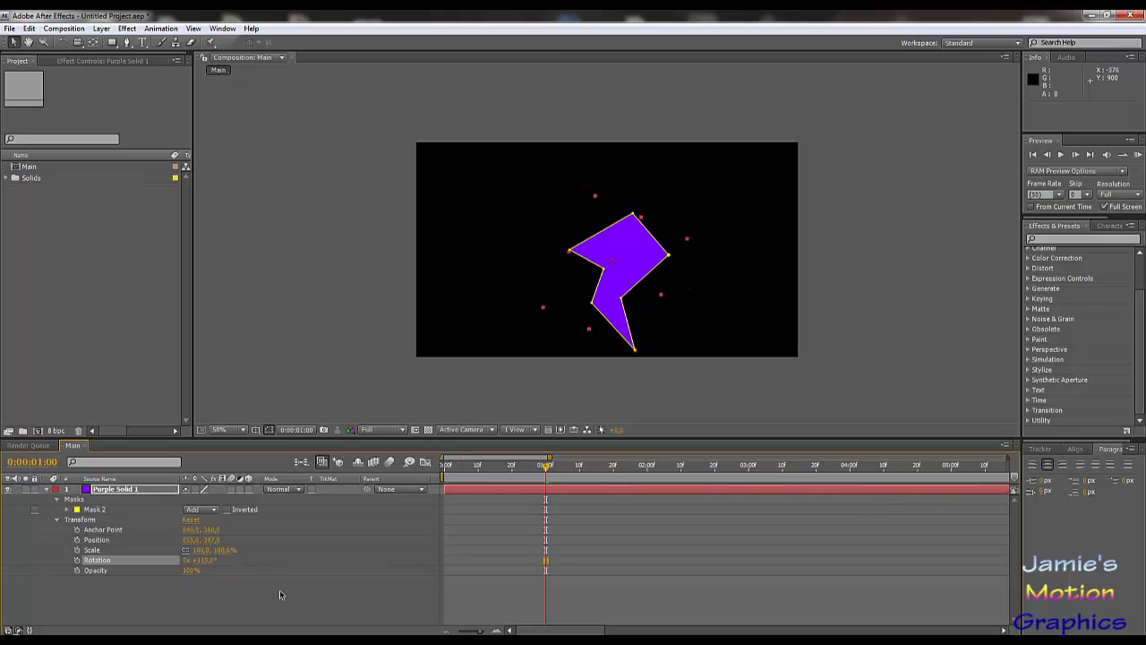
key("ctrl+z")
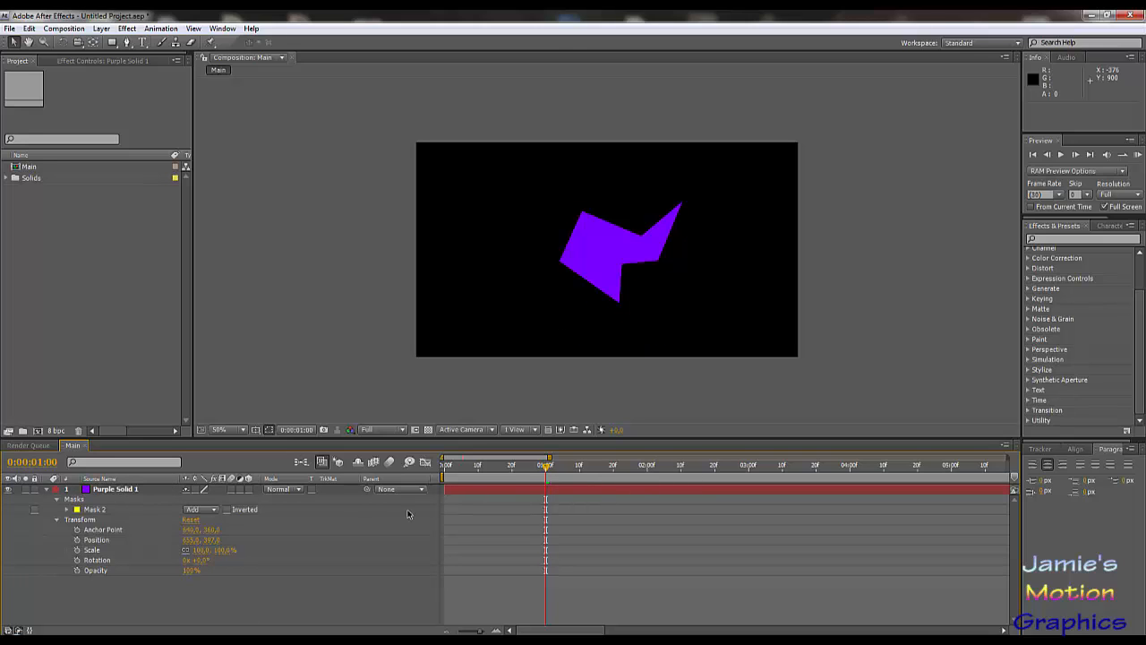
Keyframe the solid's Rotation at 0° at 0:00:01:00 and at 180° at 0:00:02:00.
left_click(77, 560)
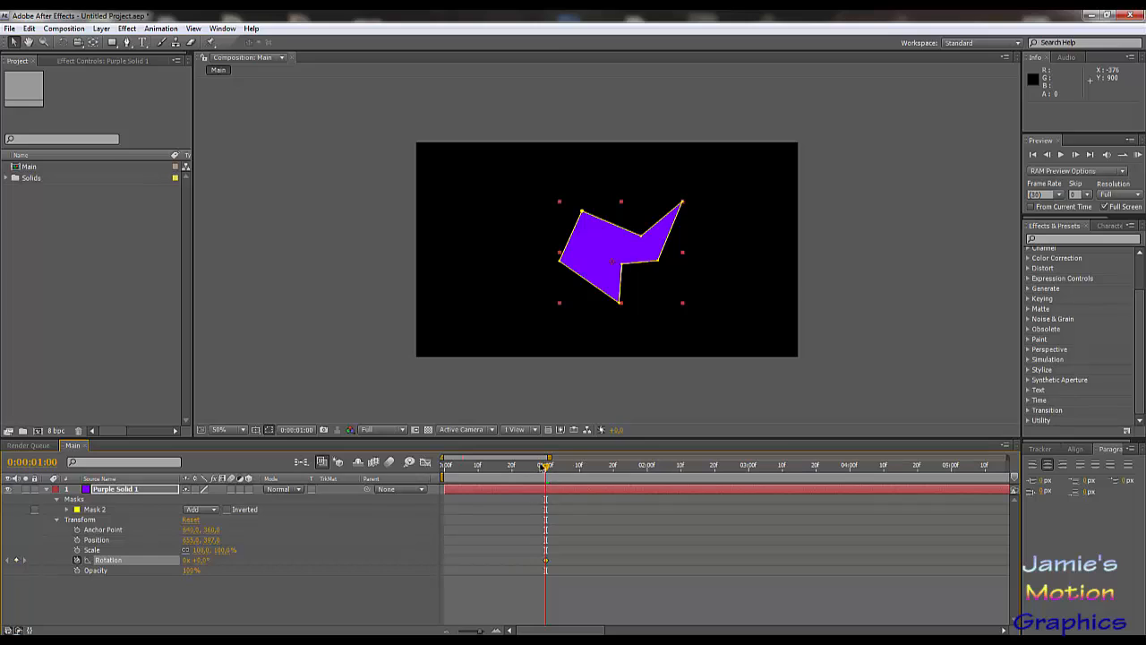
left_click_drag(546, 468, 648, 482)
left_click_drag(200, 561, 312, 563)
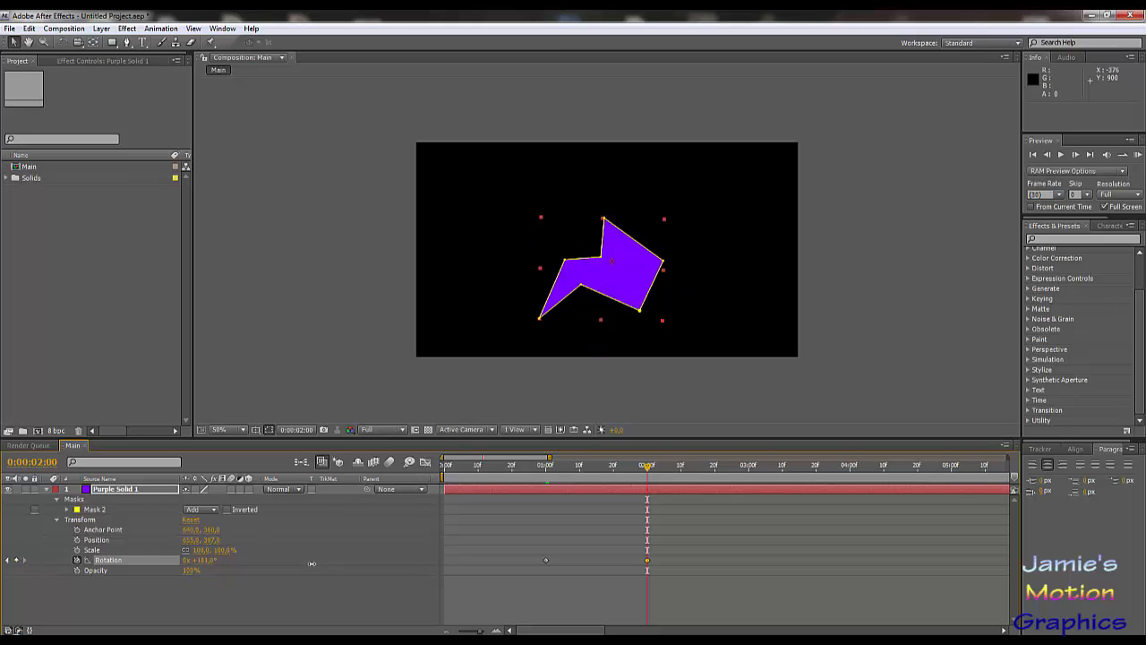
left_click(219, 569)
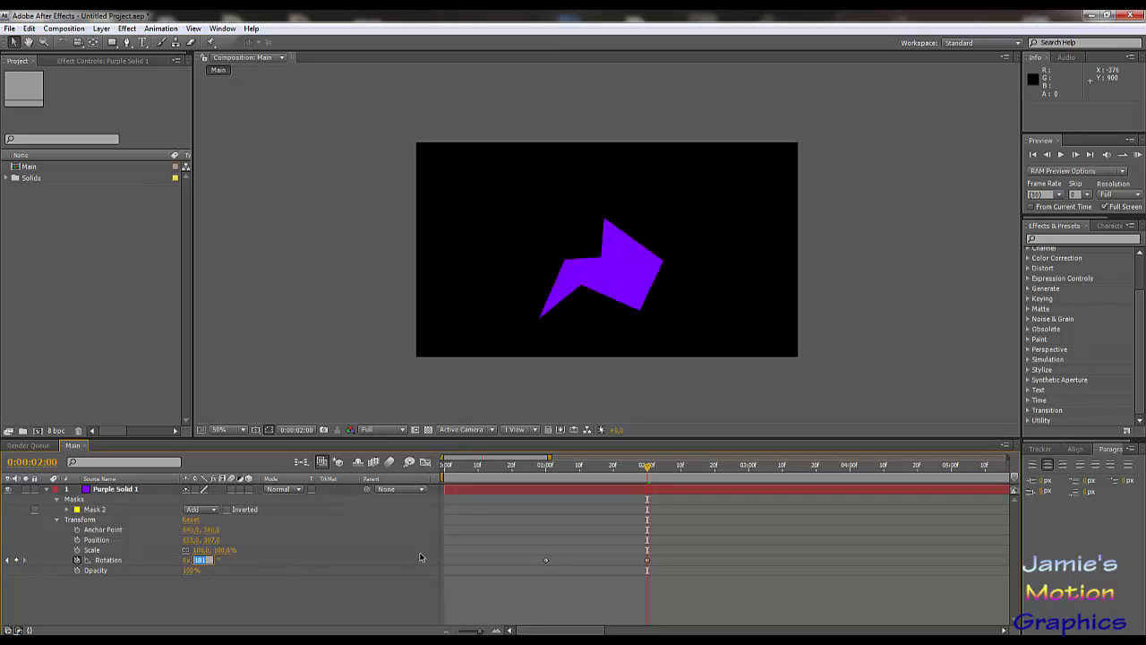
key("Return")
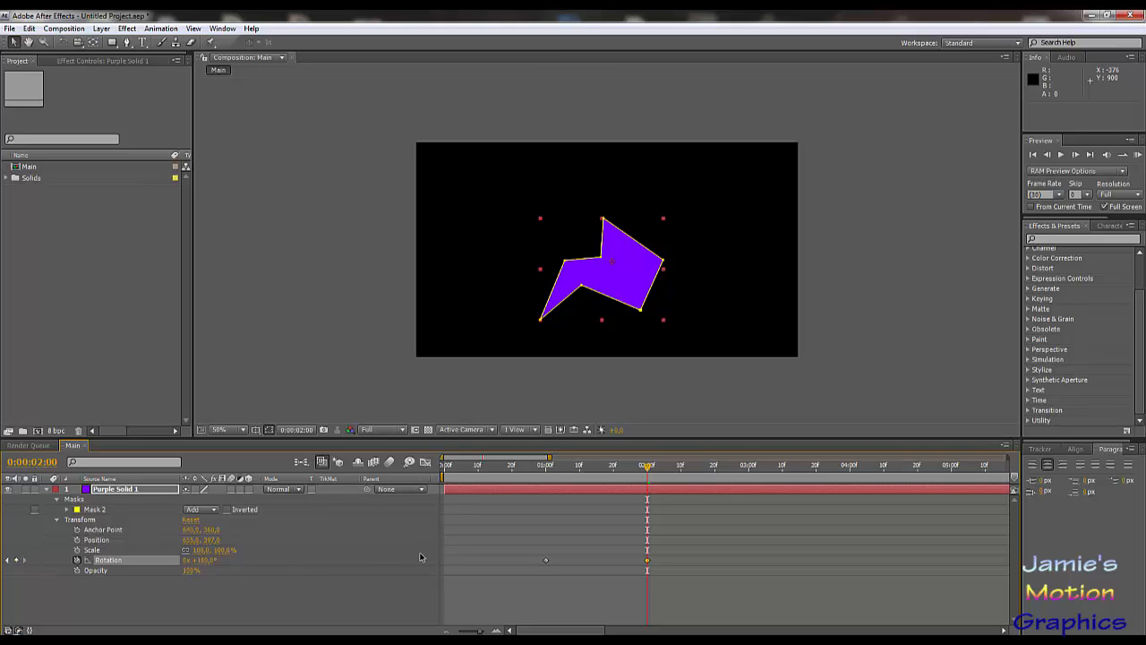
Scrub between the two Rotation keyframes, and add another Rotation keyframe at 0:00:01:08.
left_click_drag(598, 477, 573, 546)
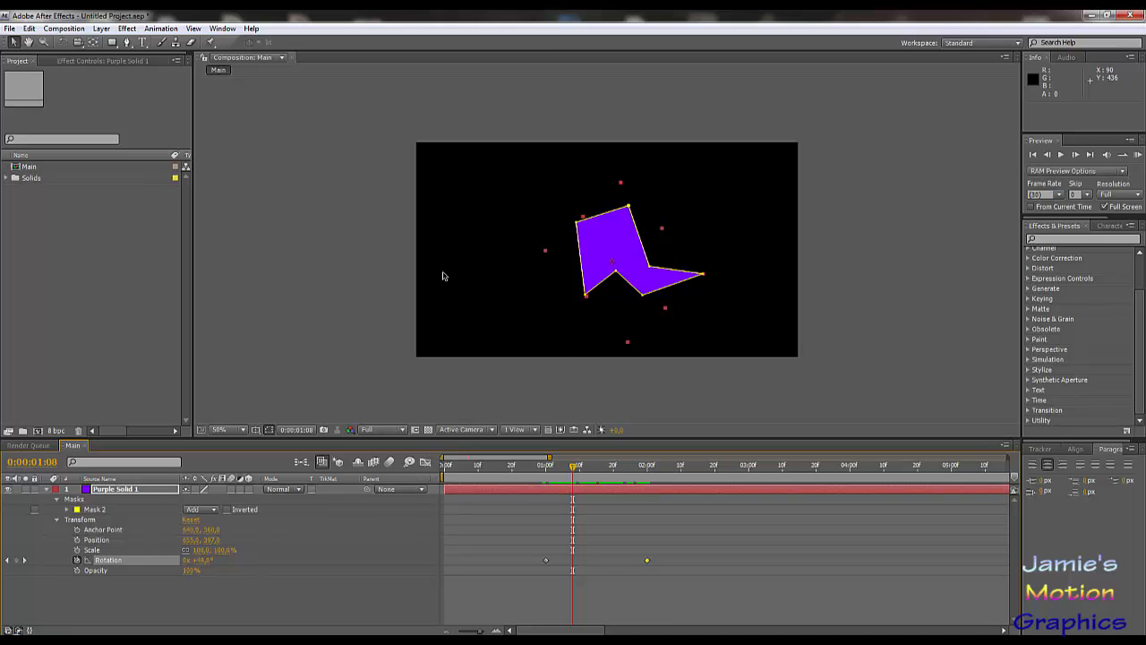
left_click_drag(573, 467, 573, 500)
left_click(200, 563)
key("Return")
At 0:00:03:00, set the number of Rotation revolutions to 2, keeping the 180° angle.
left_click(545, 467)
left_click_drag(546, 469, 702, 537)
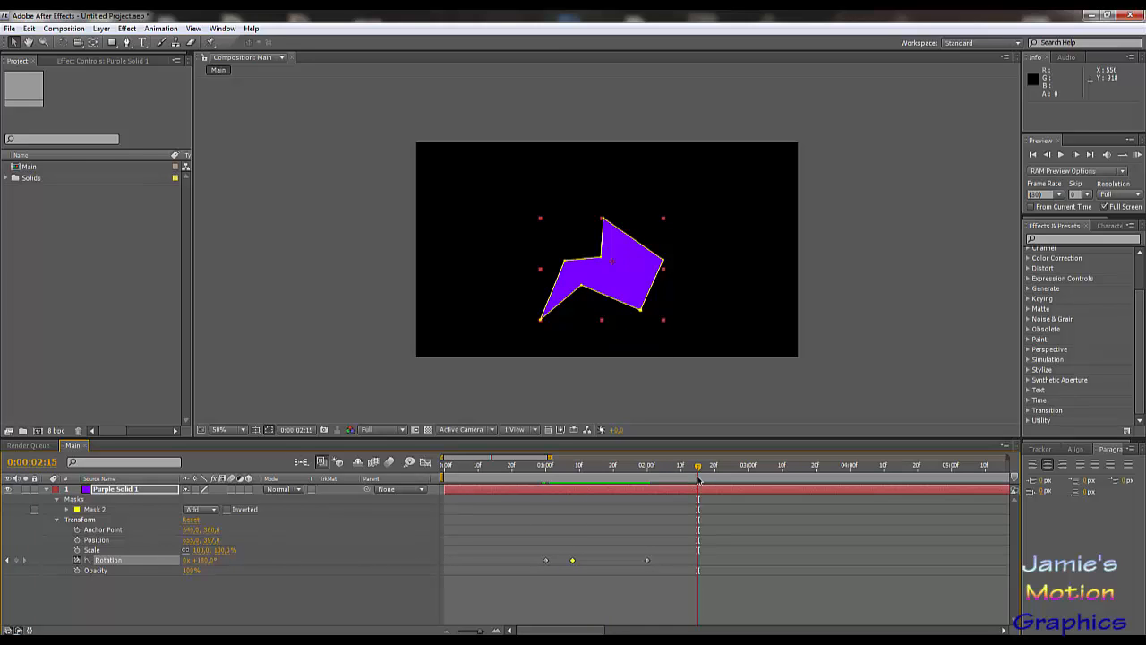
left_click_drag(700, 467, 749, 467)
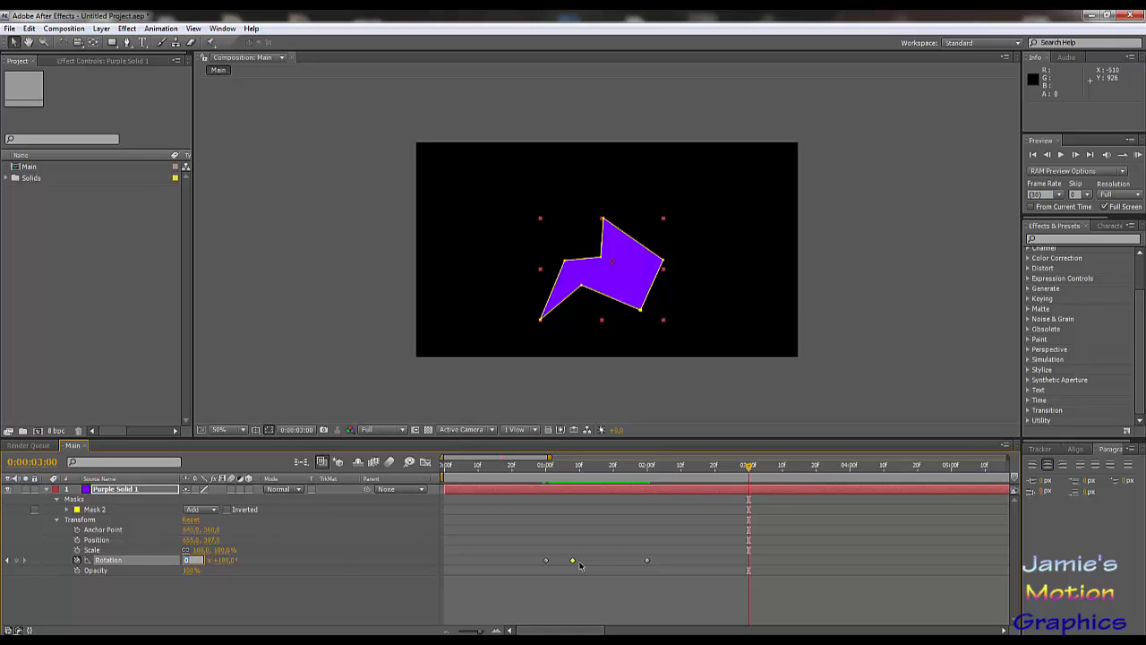
type("2")
key("Return")
Play back the rotation animation twice from before its first keyframe to check the spin between the keyframes.
left_click_drag(641, 467, 661, 488)
left_click_drag(583, 500, 509, 515)
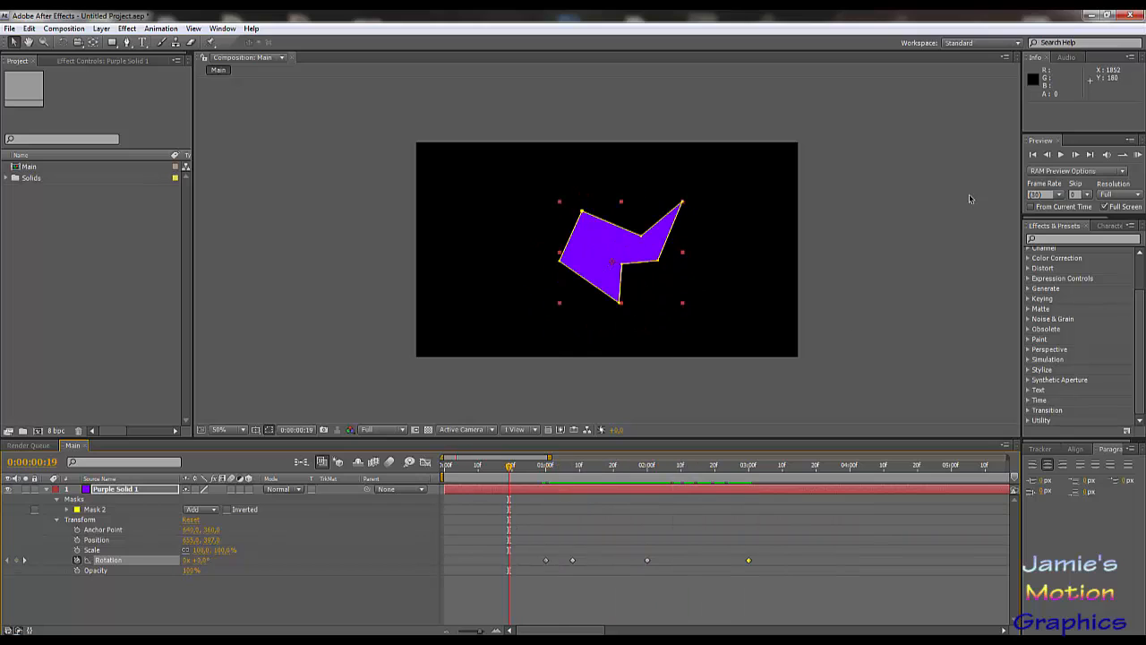
left_click(1062, 155)
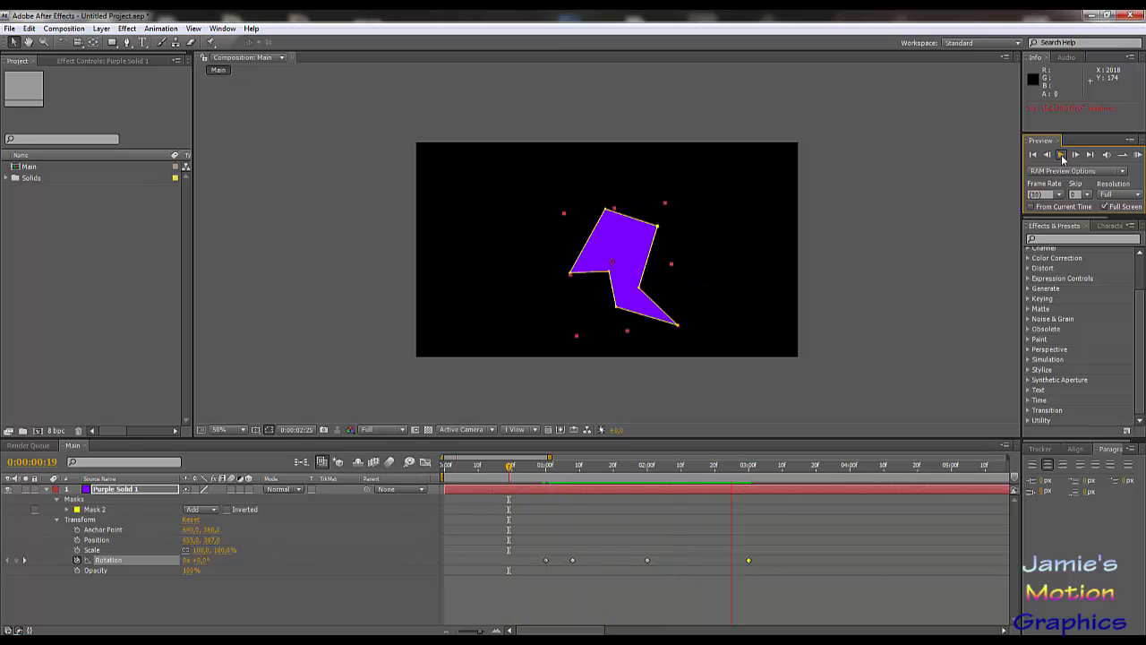
left_click(1063, 156)
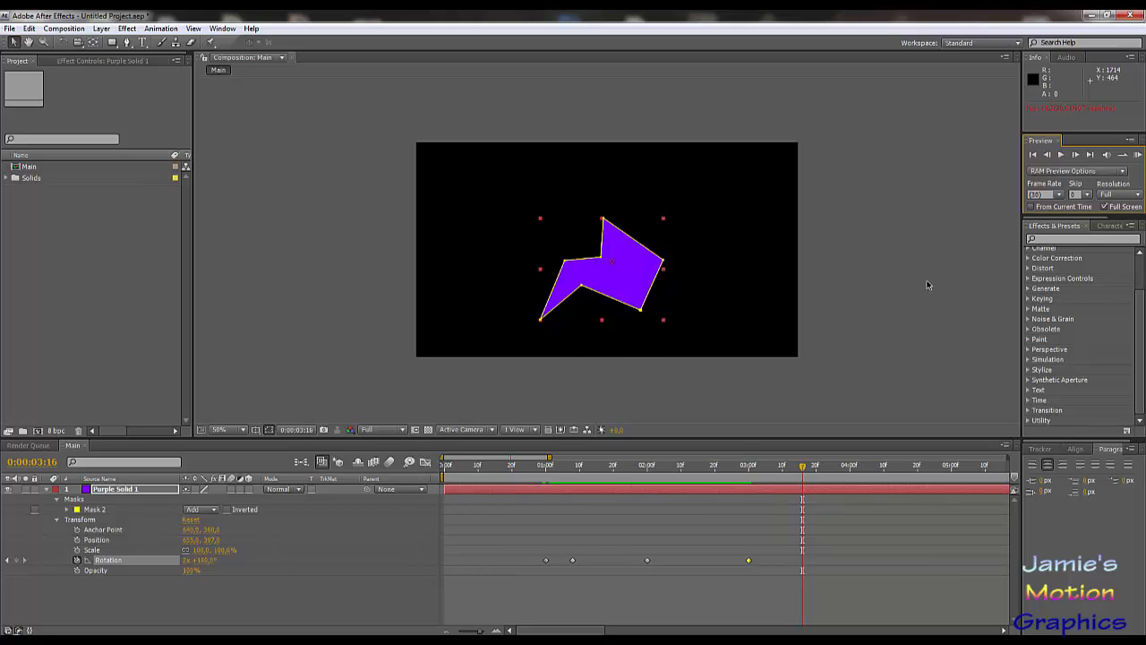
left_click(926, 279)
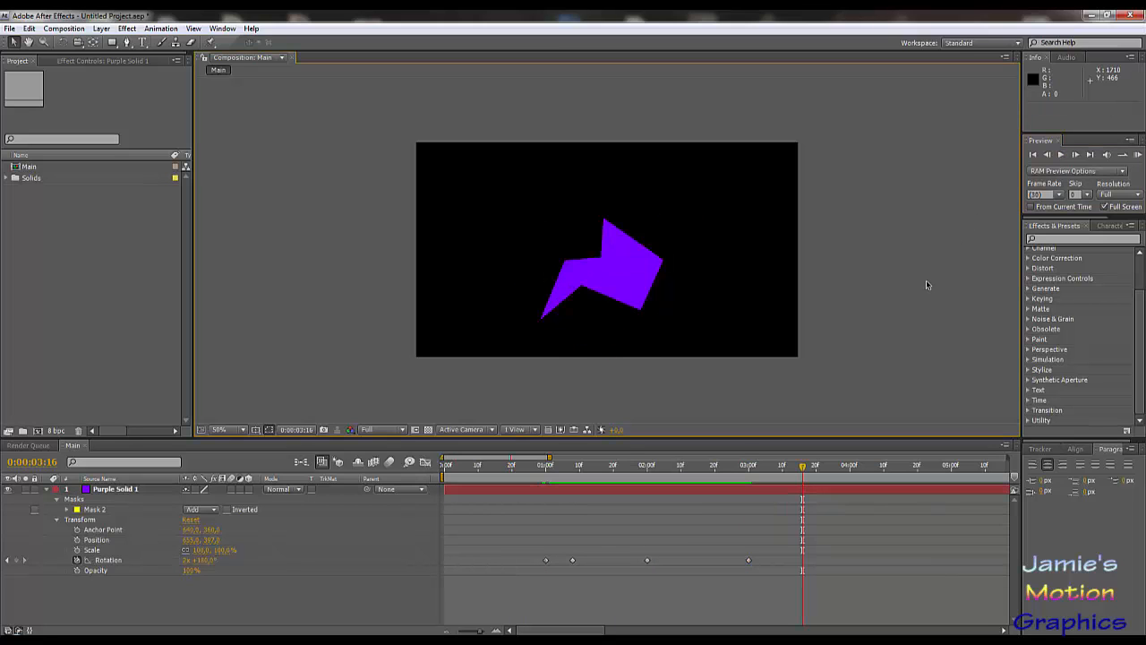
left_click(526, 465)
left_click(1061, 155)
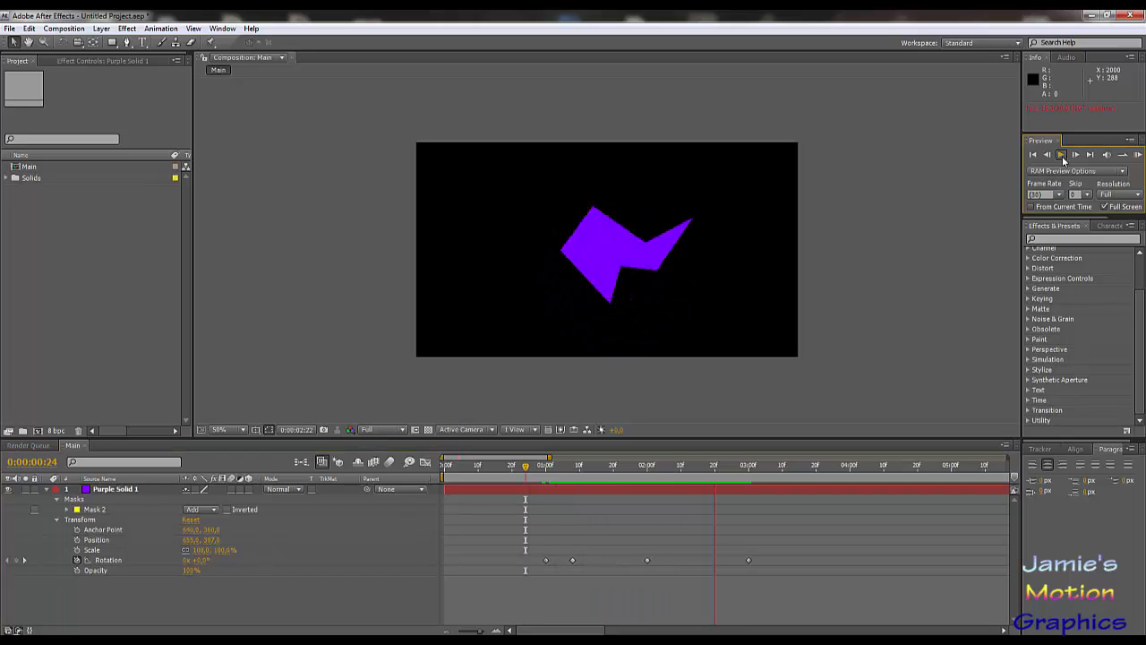
left_click(1062, 155)
Scrub through the spin to 0:00:03:00 and remove all of the solid's Rotation keyframes there.
left_click_drag(607, 474, 464, 488)
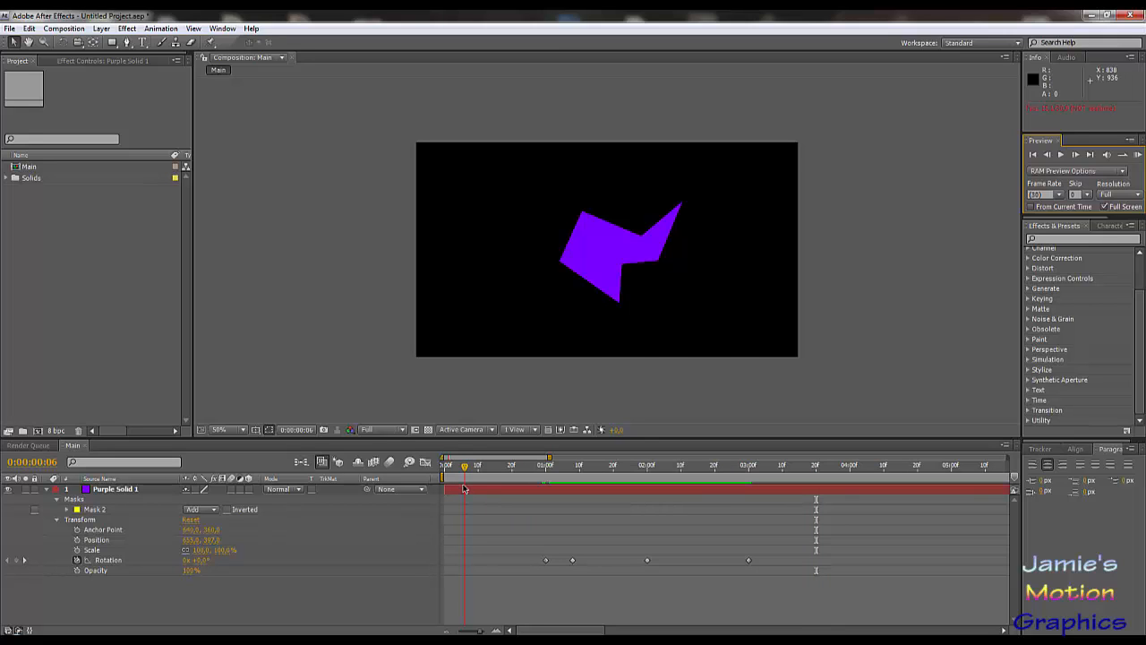
left_click_drag(464, 488, 545, 486)
left_click_drag(545, 486, 750, 500)
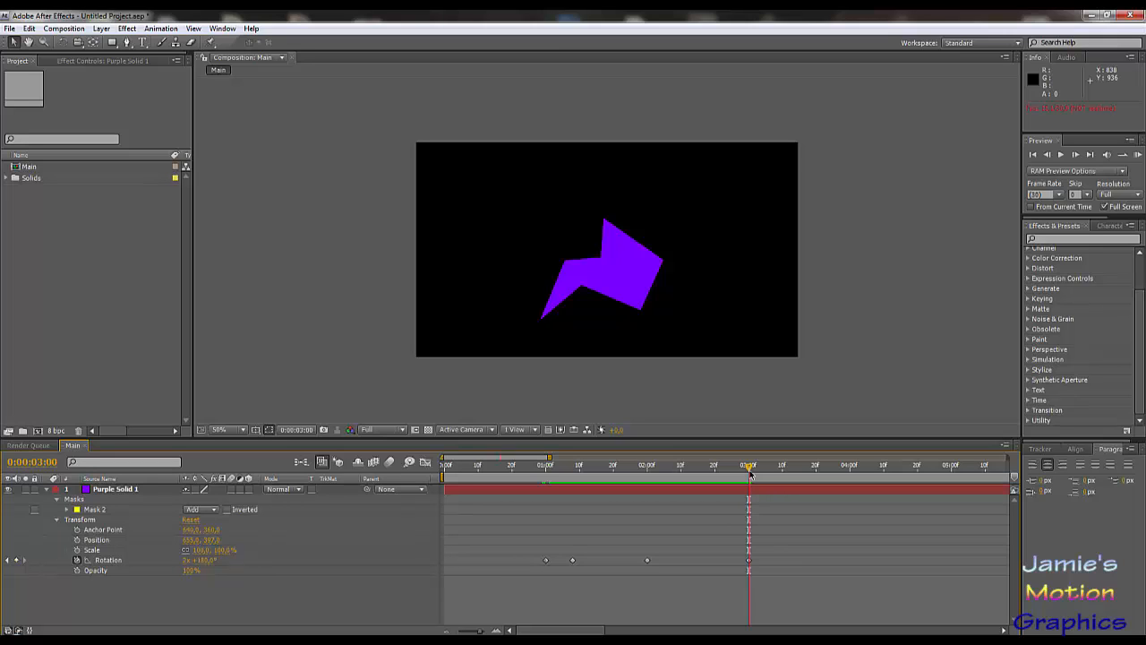
left_click(77, 561)
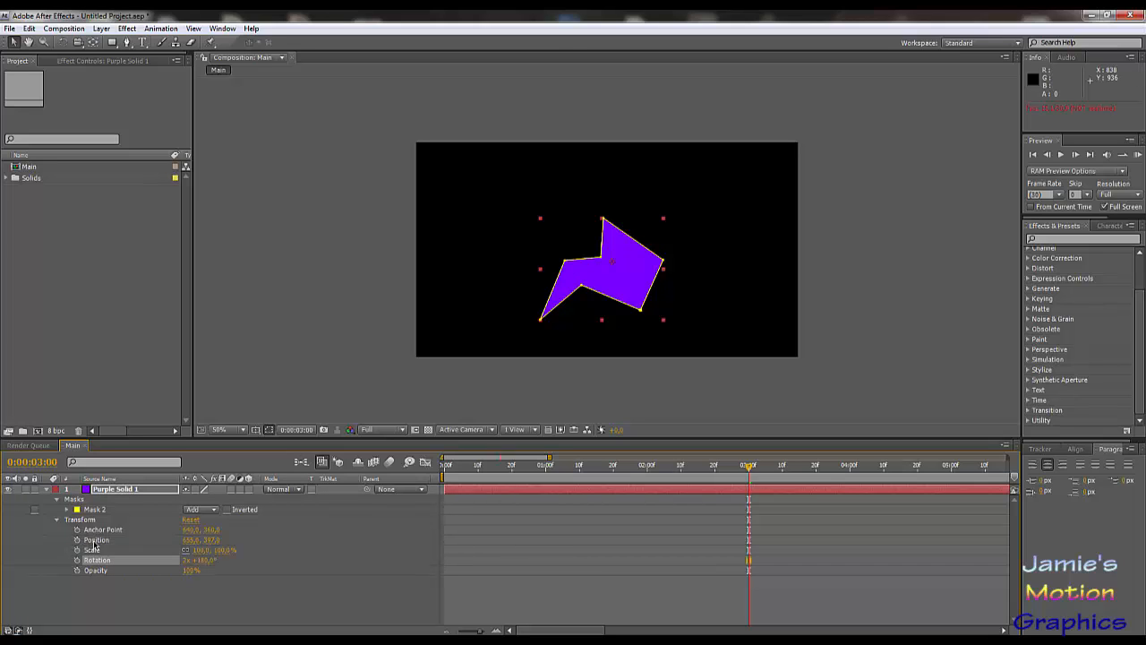
Move the solid to about 751, 213, and pull two of its mask points down past the solid's lower edge.
left_click(95, 540)
left_click_drag(625, 284, 655, 229)
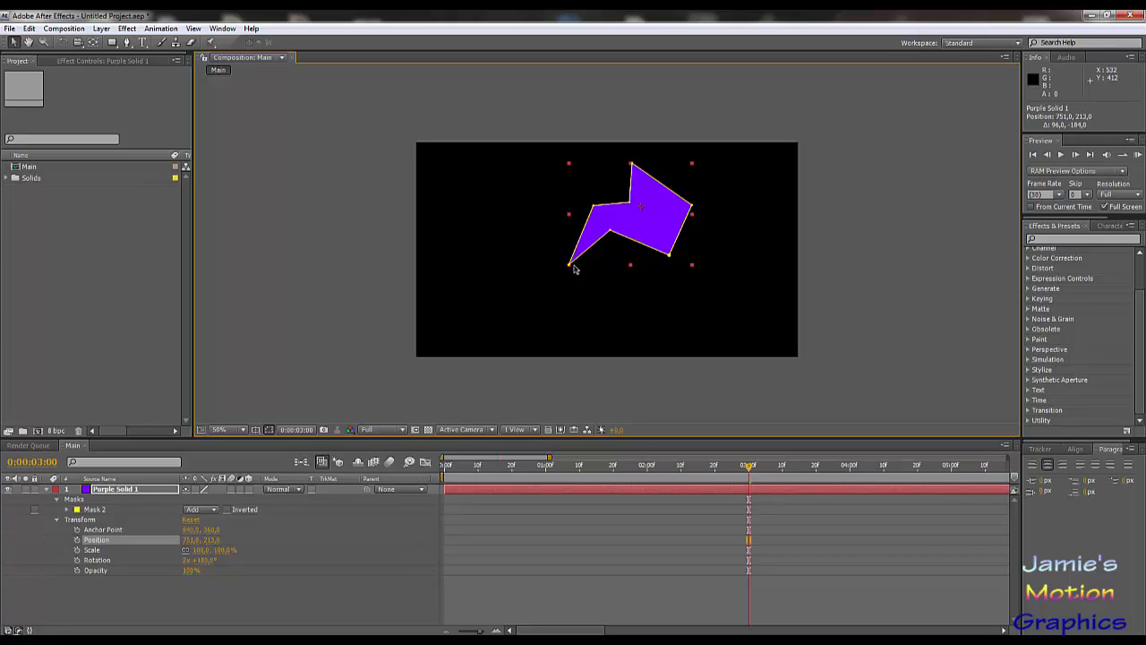
left_click_drag(570, 267, 522, 339)
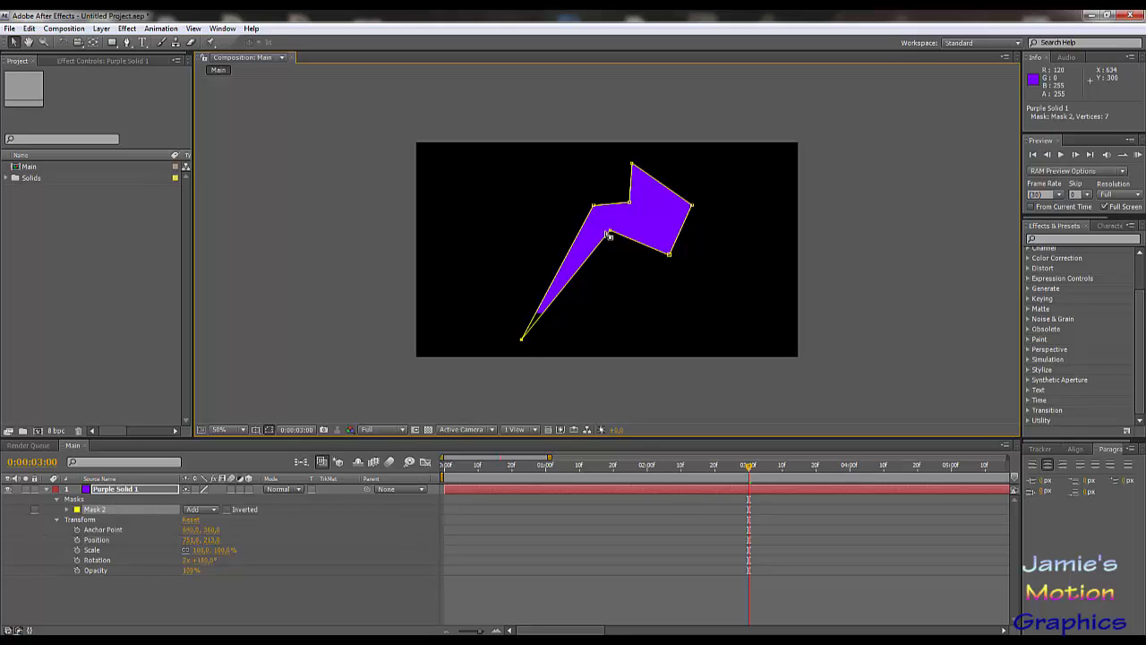
left_click_drag(611, 233, 600, 335)
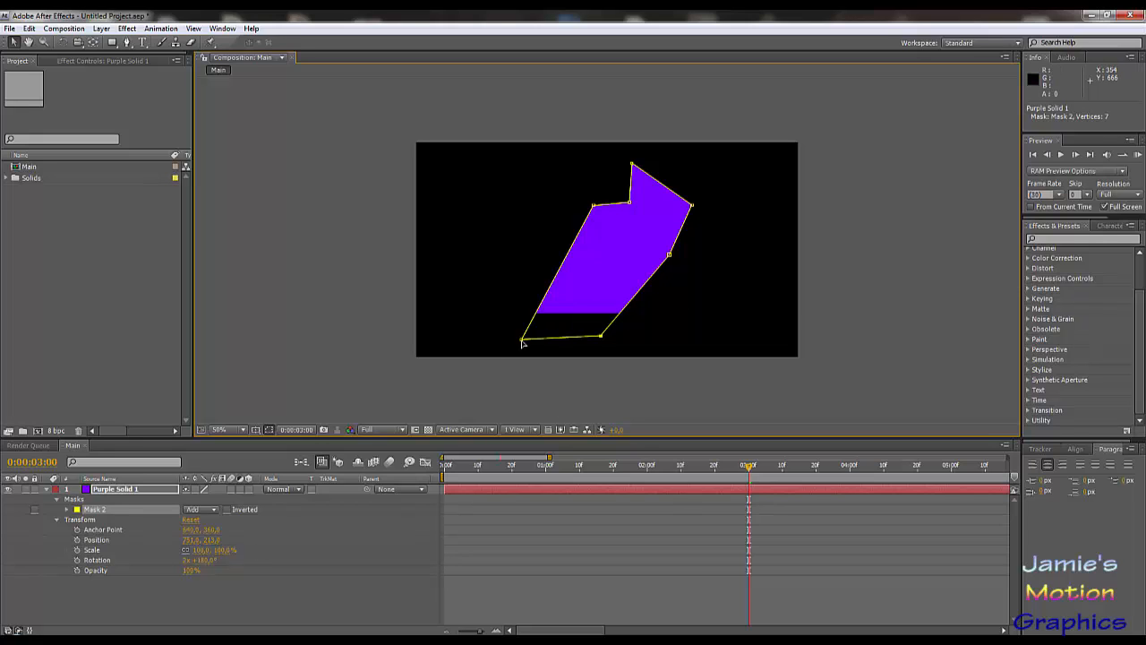
Change the height of the purple solid to 1500 px in its Solid Settings.
left_click(113, 490)
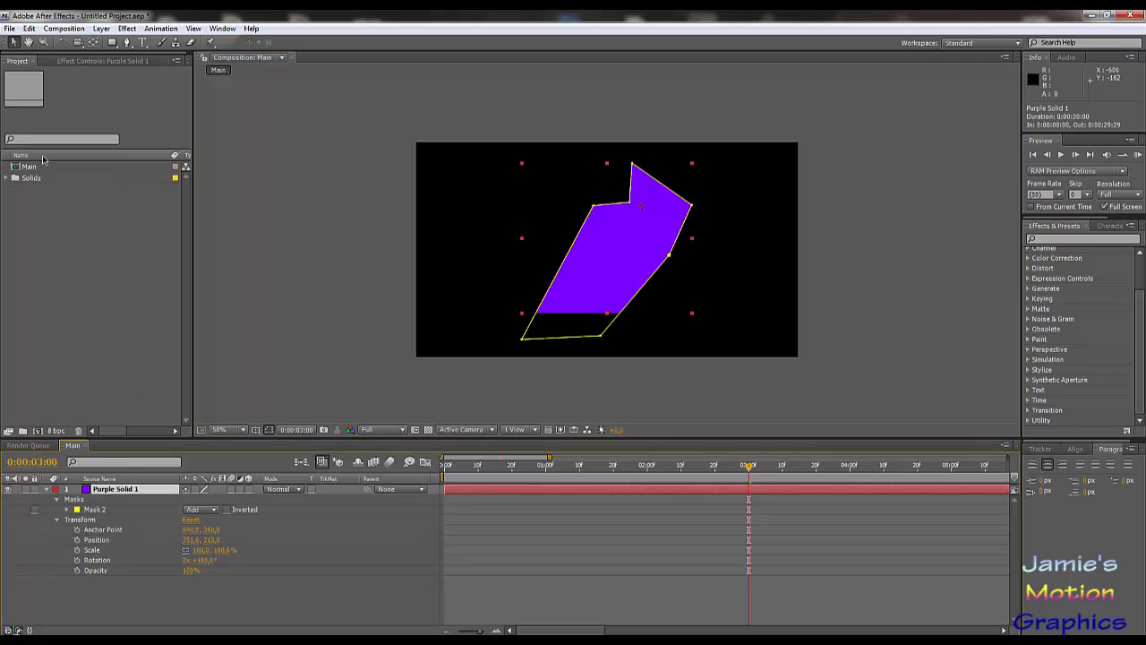
left_click(101, 28)
left_click(113, 56)
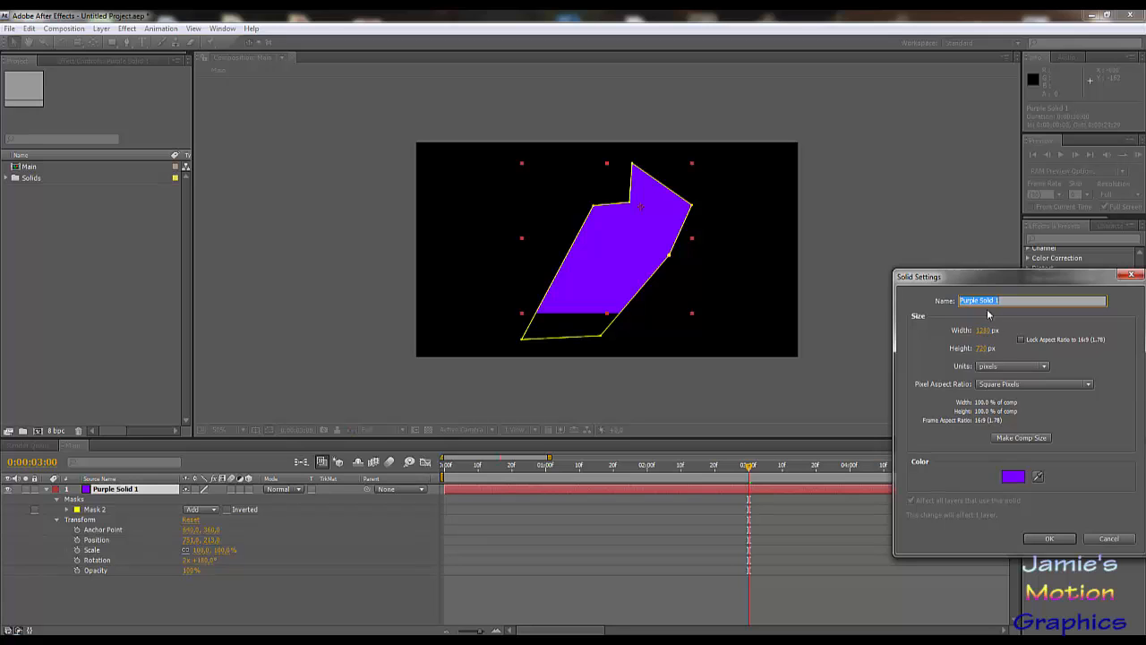
left_click(985, 347)
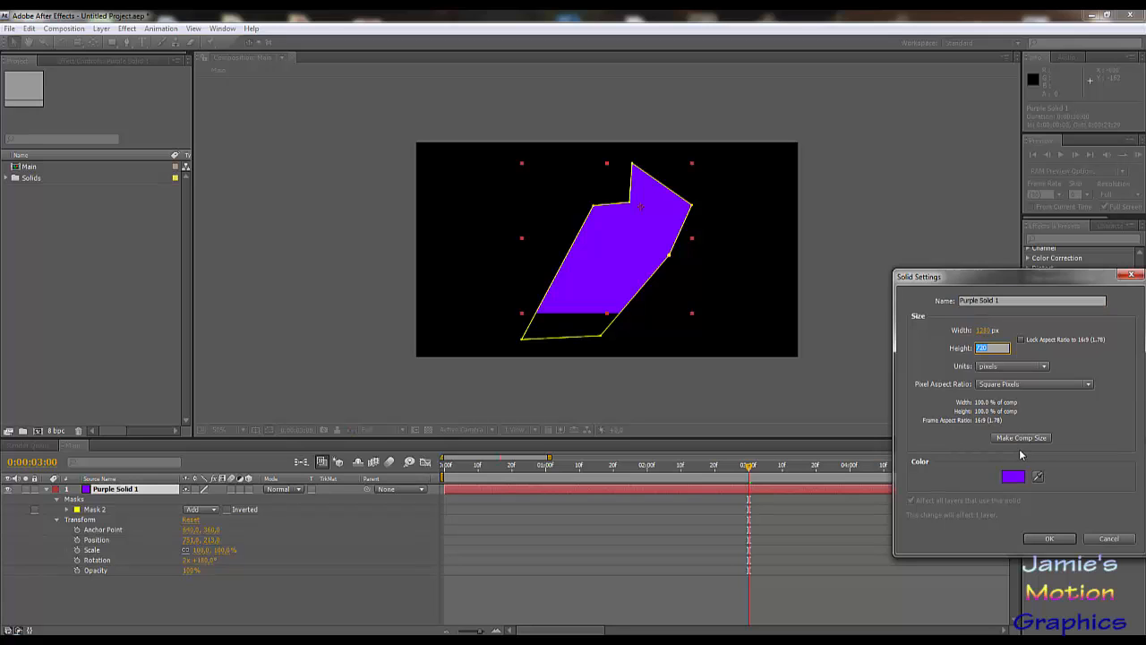
type("1500")
left_click(1047, 539)
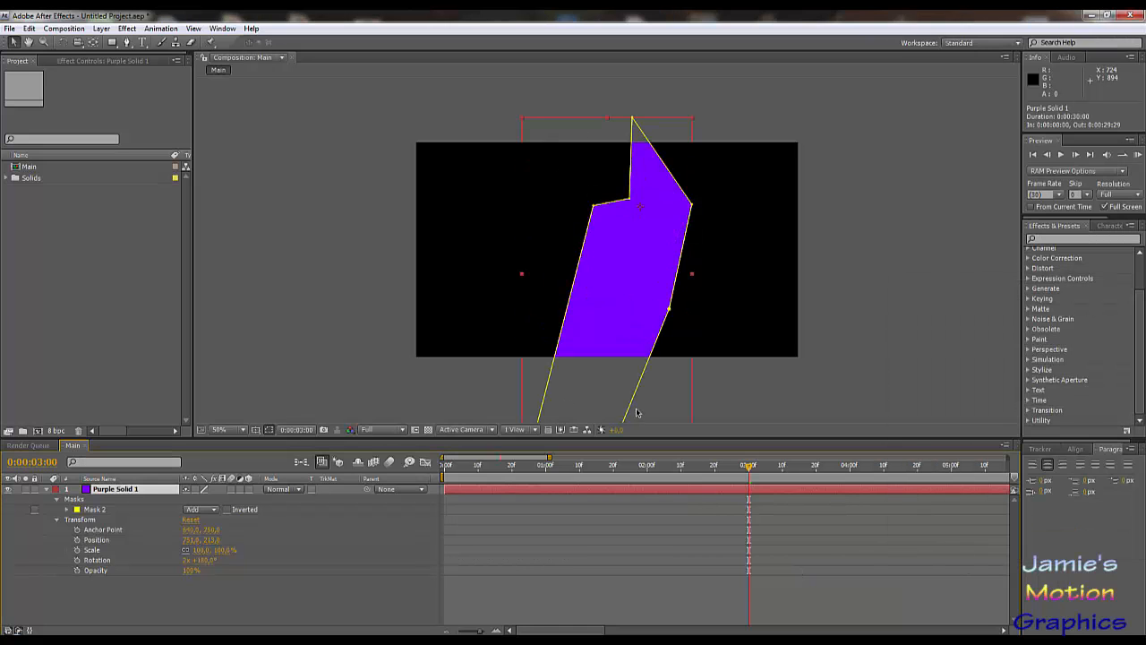
Move Mask 2's two lowest points and its topmost point back inside the composition frame.
key("comma")
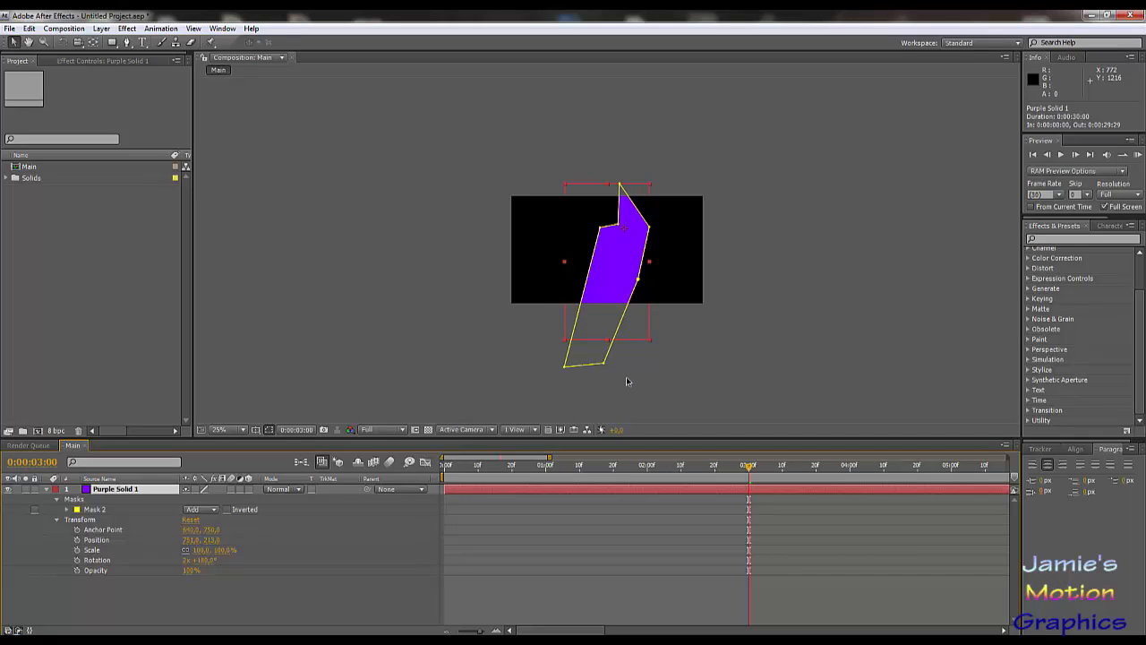
left_click(569, 368)
left_click(616, 277)
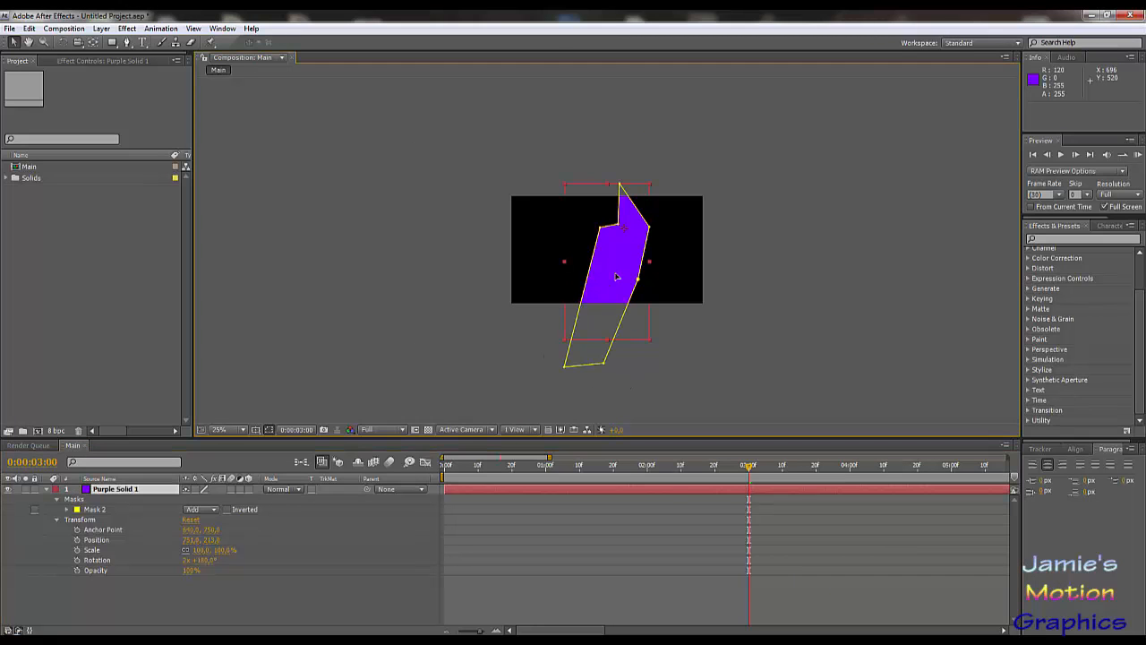
key("slash")
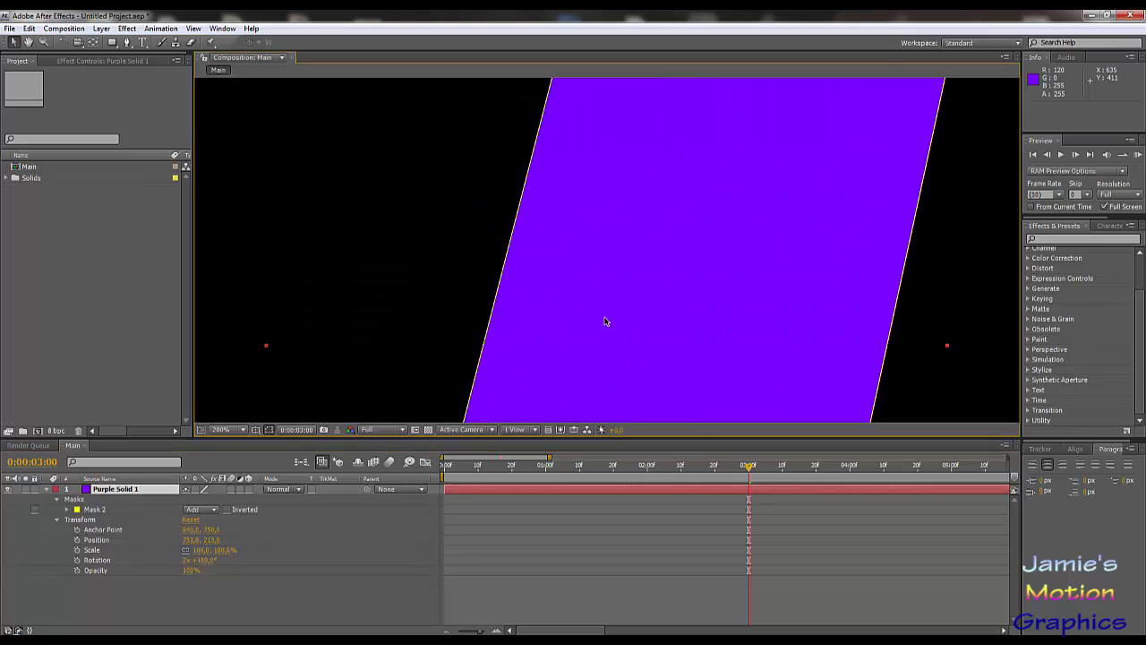
key("comma")
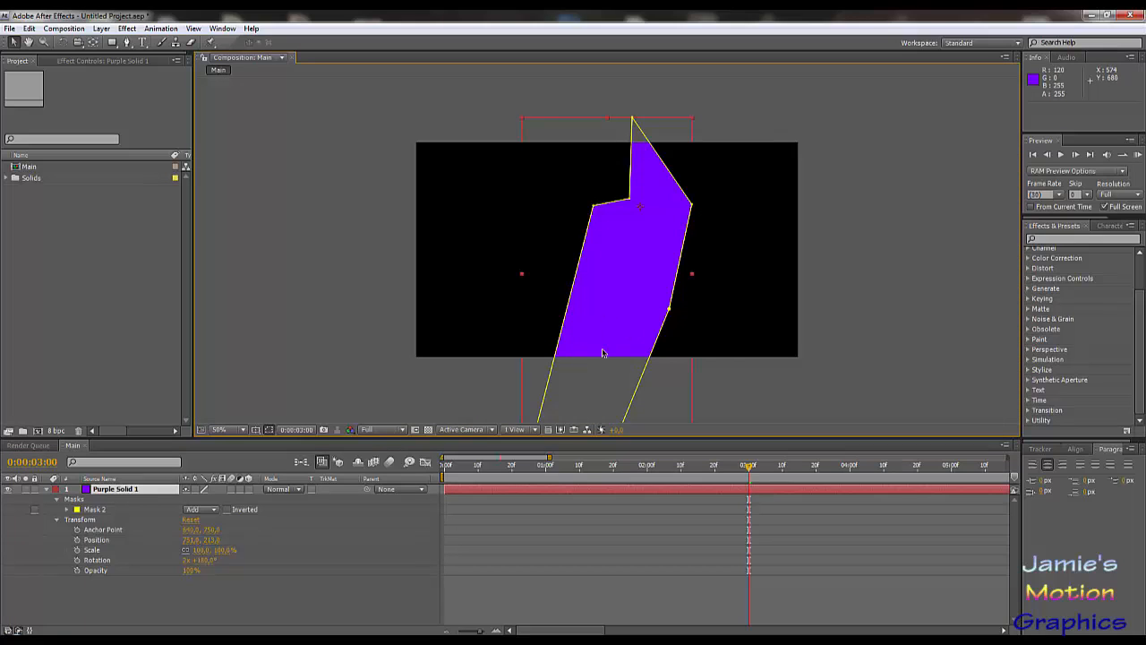
key("comma")
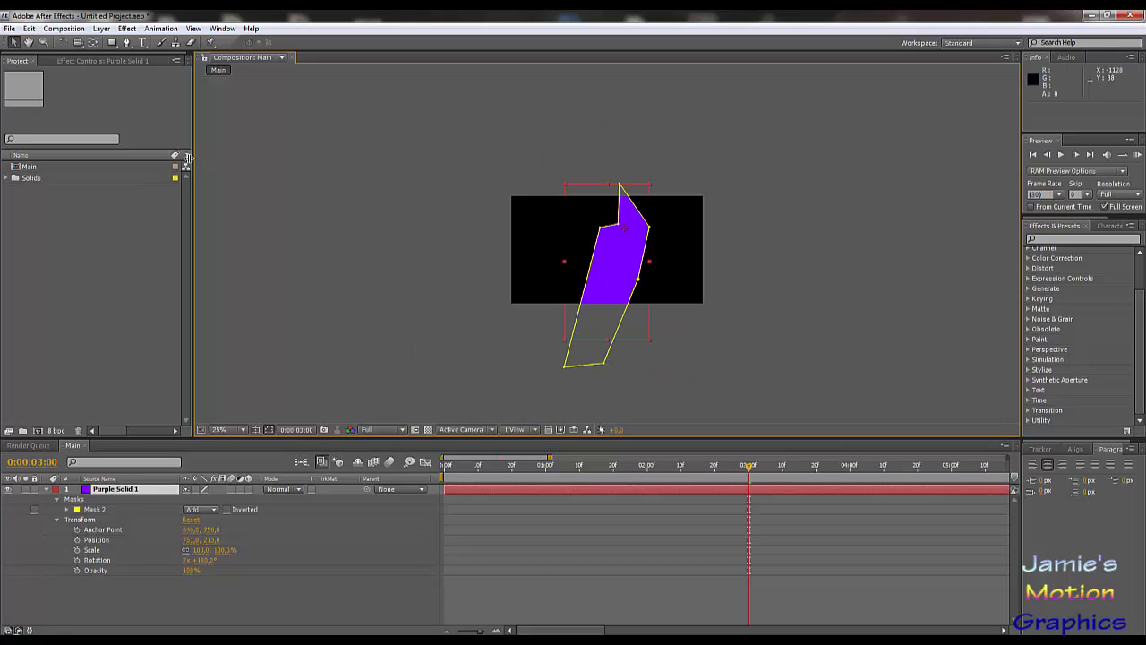
left_click(532, 387)
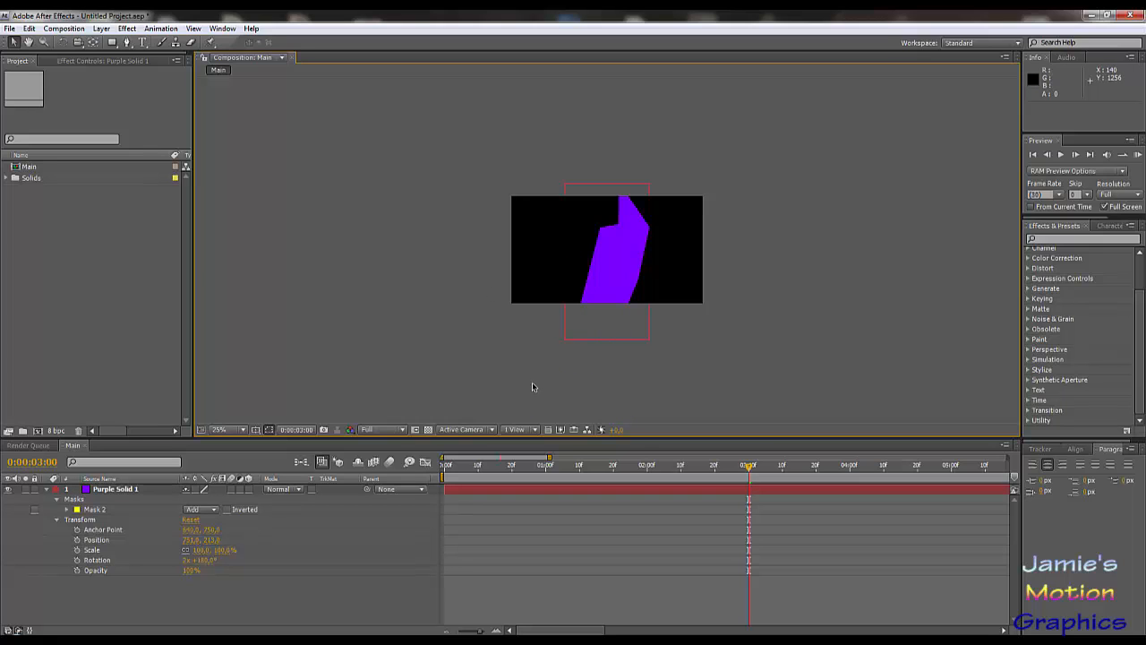
left_click(94, 509)
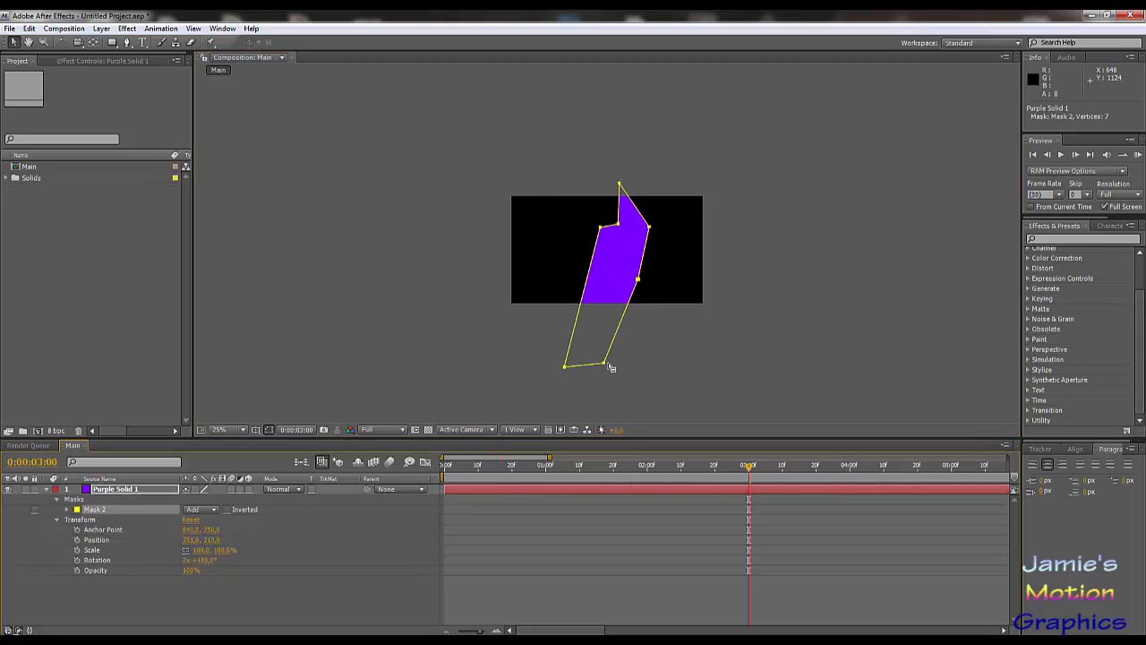
left_click_drag(557, 383, 613, 264)
left_click_drag(611, 176, 637, 216)
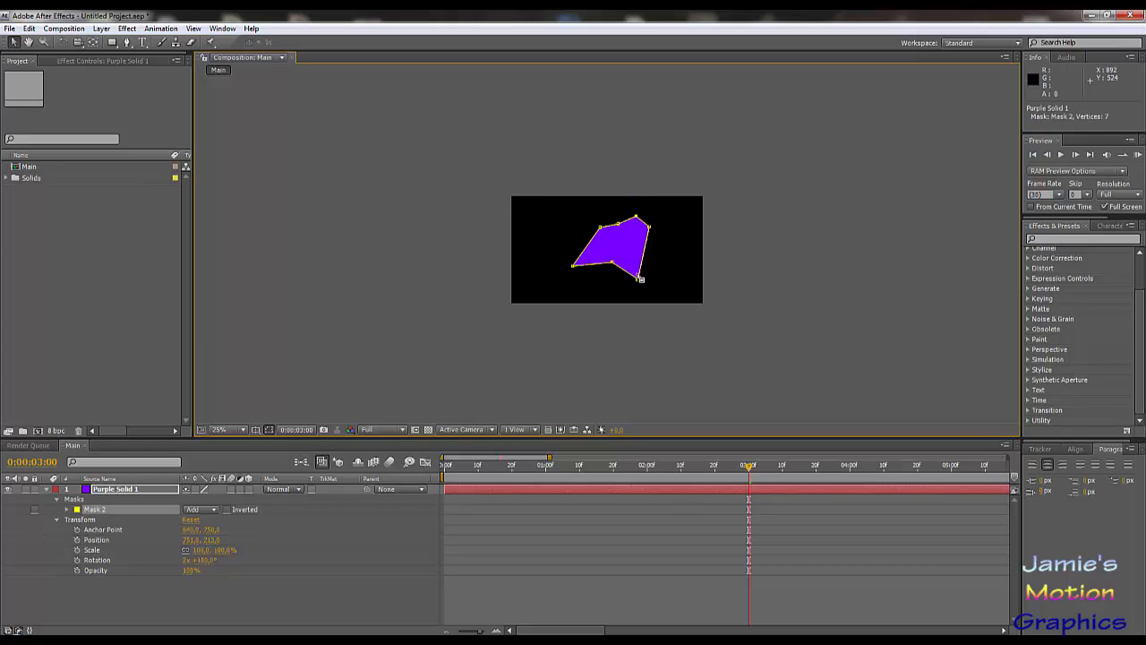
Stretch Mask 2's lower inner point beyond the solid's left edge, and return it to the middle of the shape.
key("/")
key("comma")
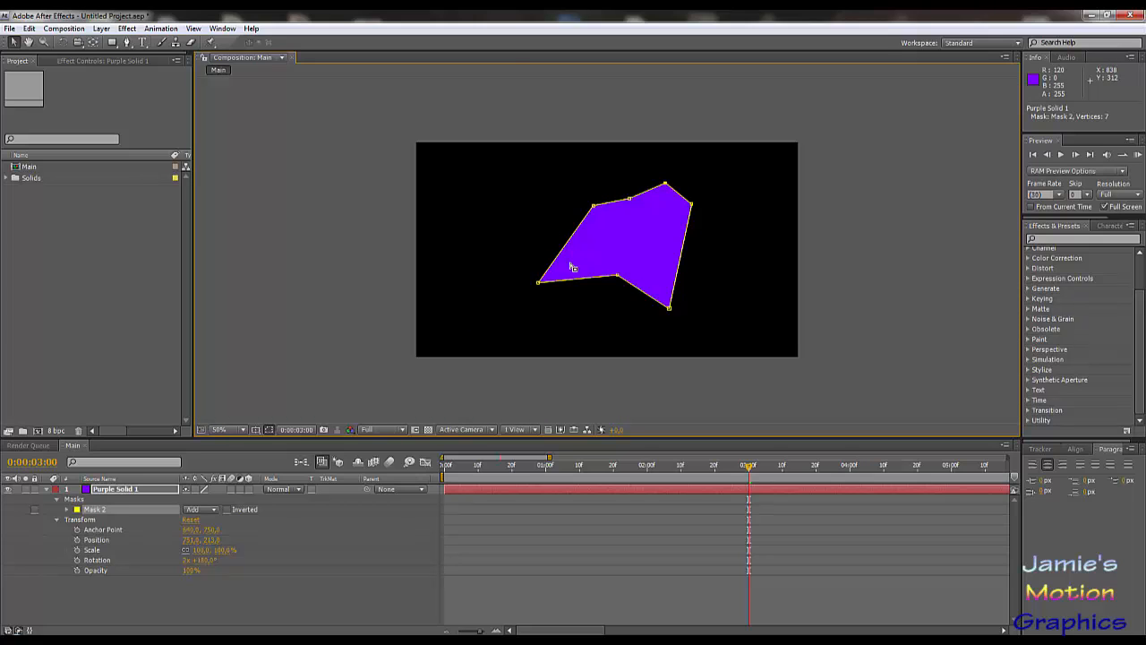
left_click_drag(617, 278, 403, 350)
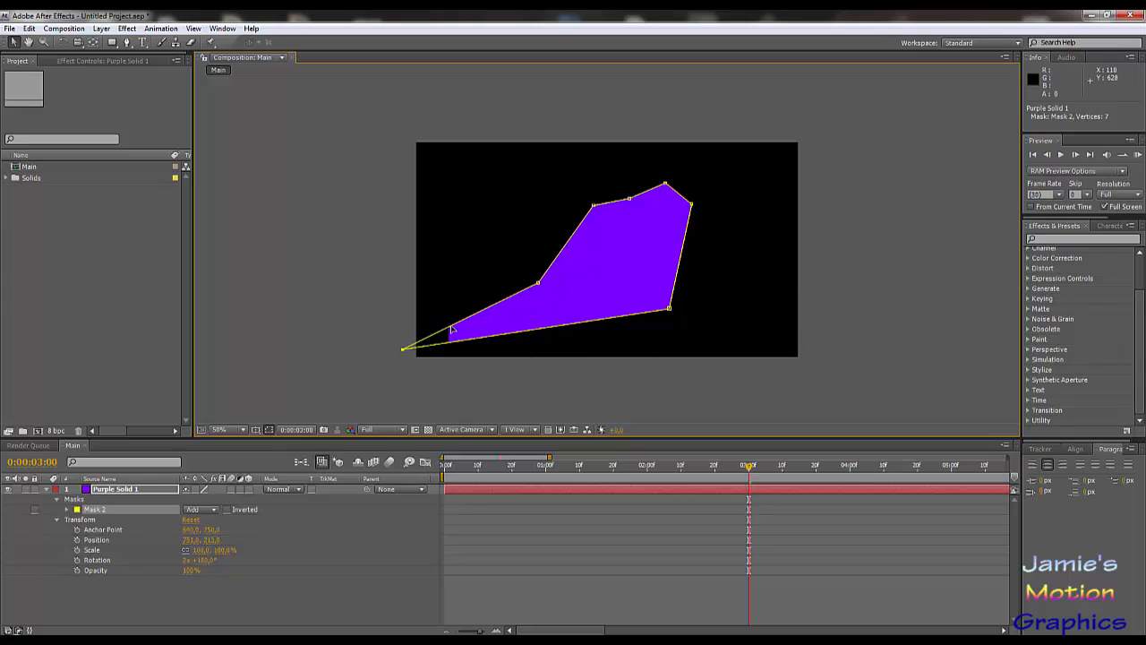
left_click(424, 383)
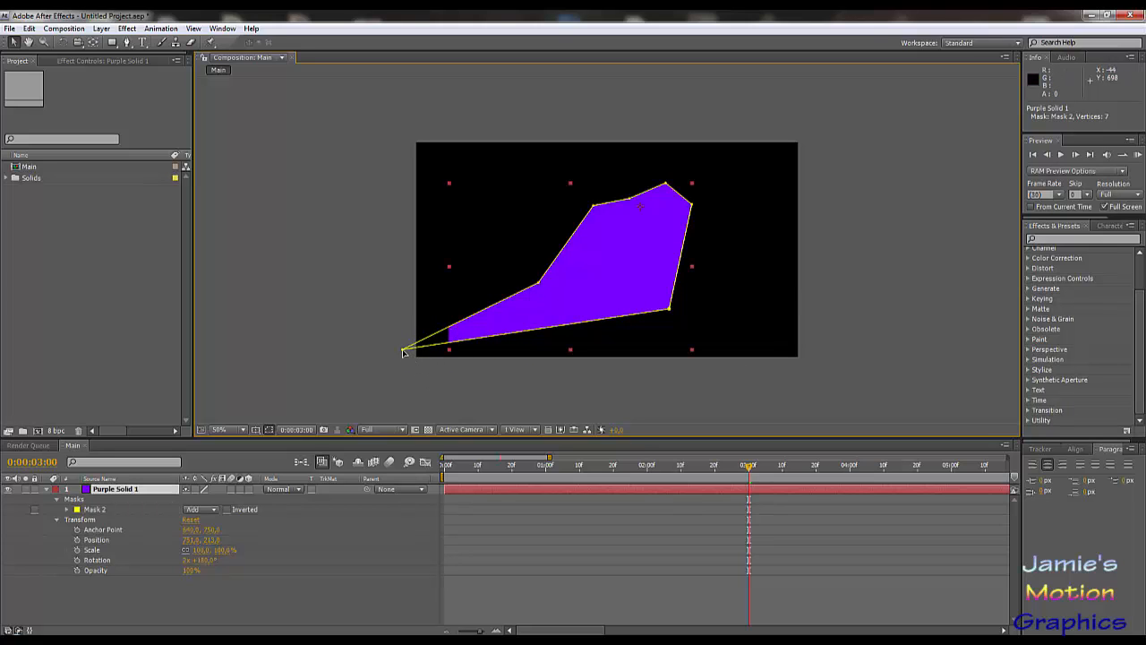
left_click_drag(403, 350, 625, 258)
Change the width of the purple solid to 2000 px in its Solid Settings.
left_click(102, 28)
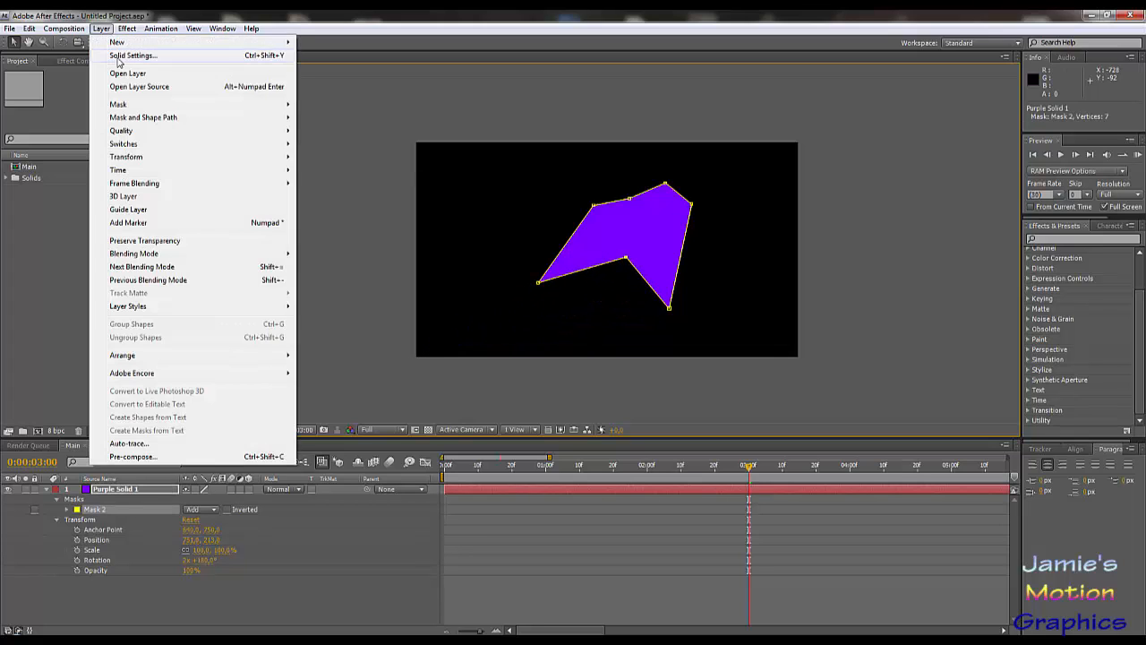
left_click(118, 55)
key("Tab")
type("2000")
key("Return")
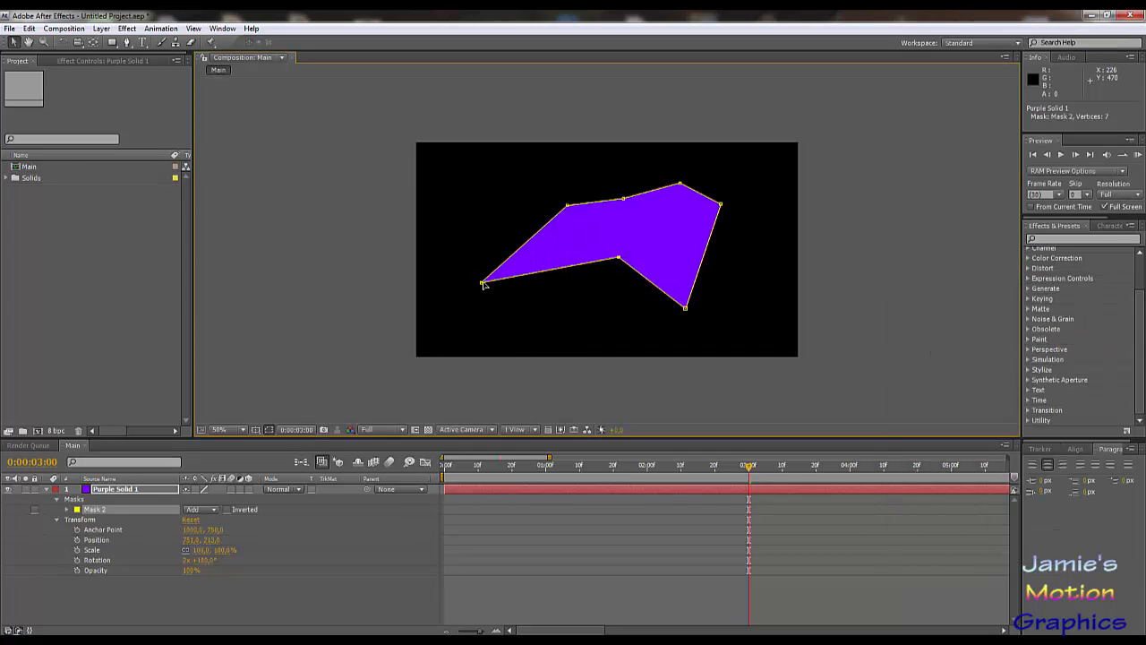
Pull Mask 2's leftmost point outside the composition frame, and bring it back in below the upper-left mask point.
left_click_drag(481, 284, 296, 374)
left_click_drag(303, 330, 555, 276)
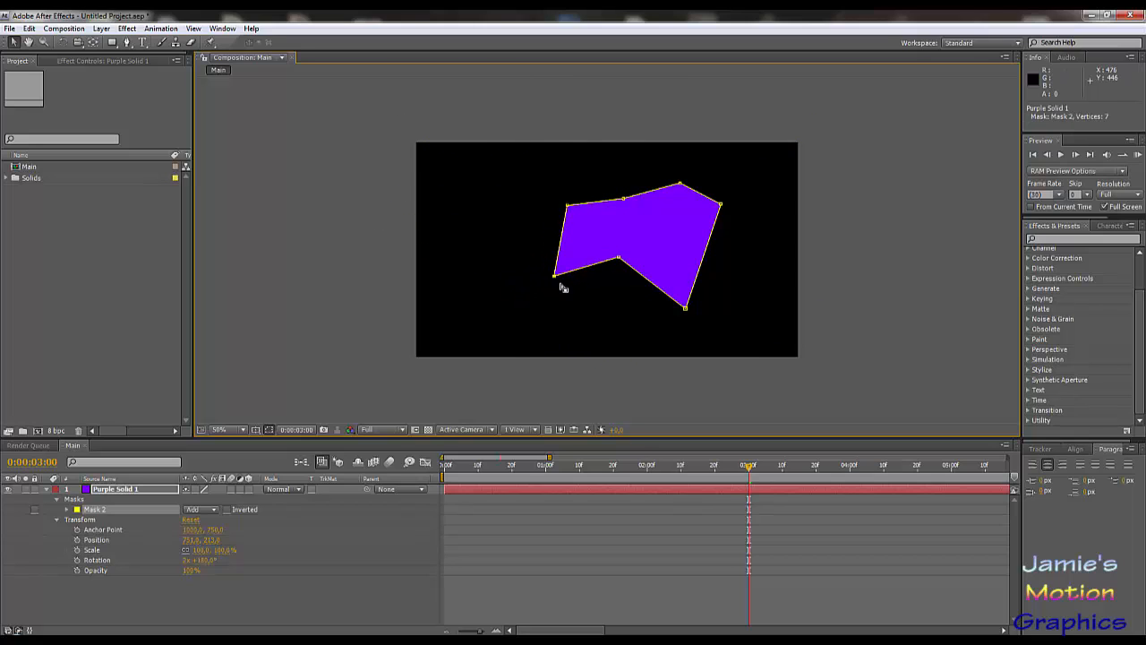